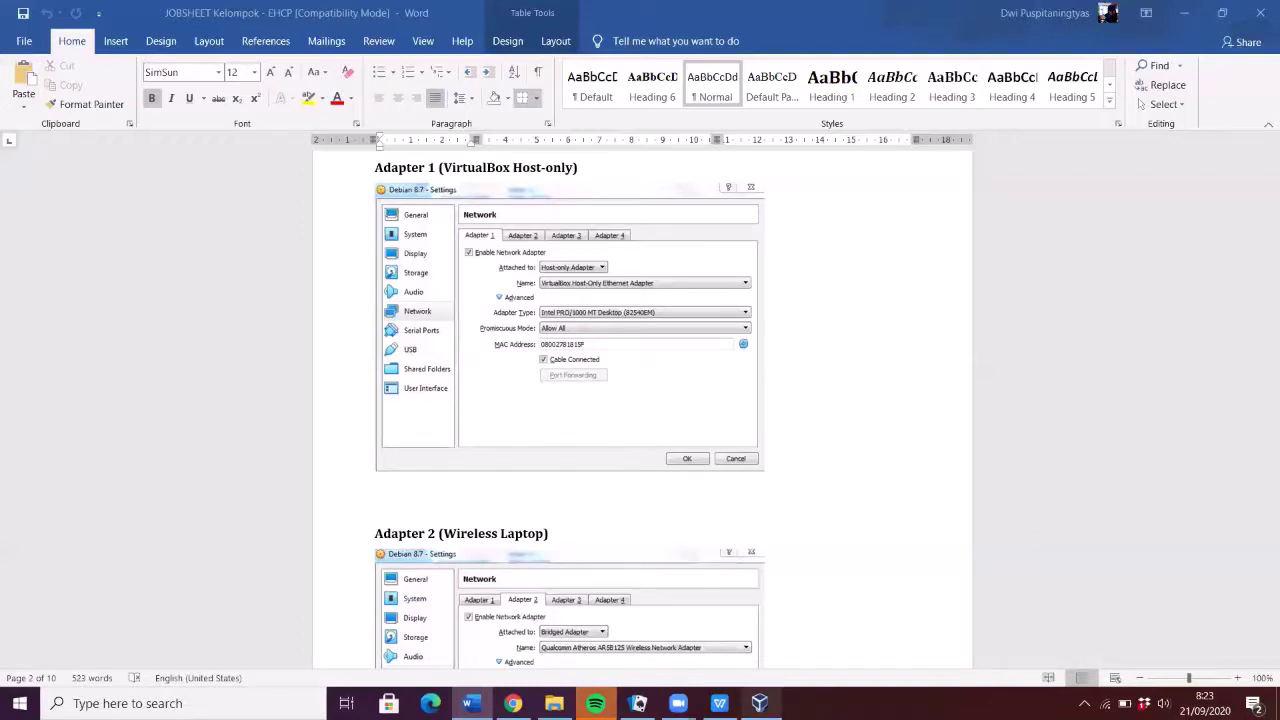
# - Switch from the Word jobsheet to the VirtualBox Manager window
pyautogui.click(760, 703)
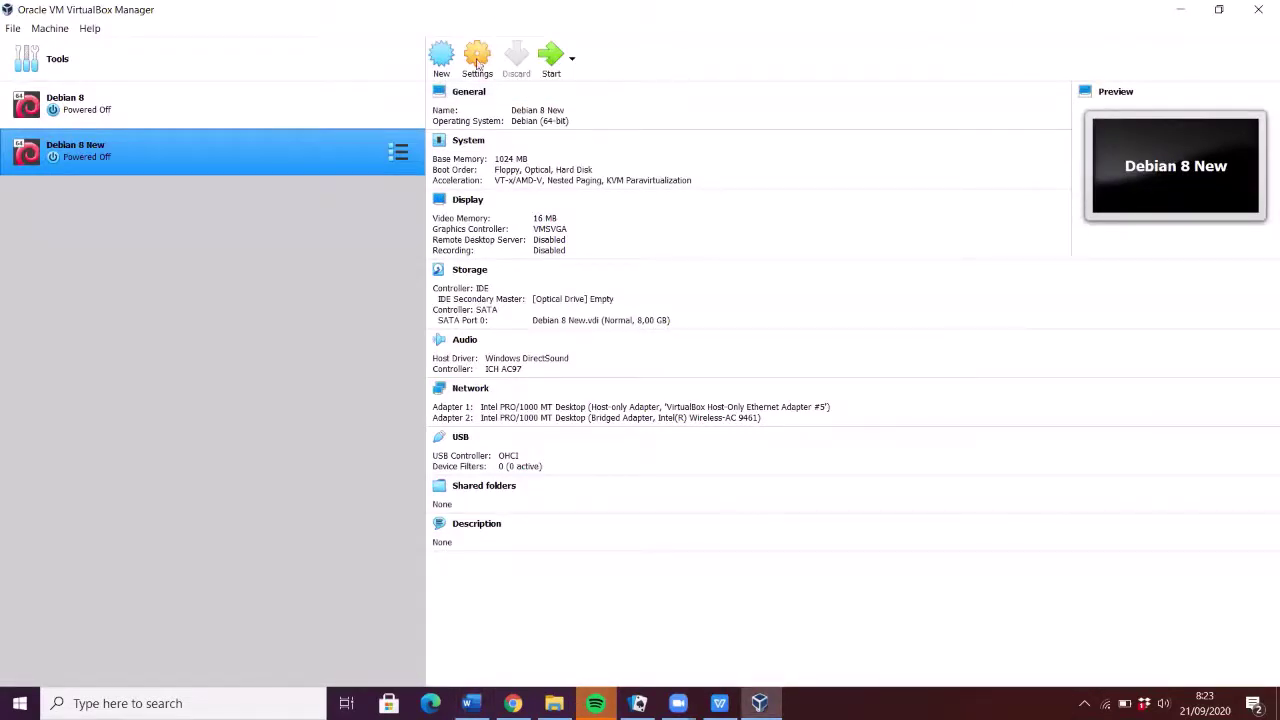
# - Open Debian 8 New's network settings and confirm Adapter 1 uses host-only adapter #5
pyautogui.click(477, 62)
pyautogui.click(478, 62)
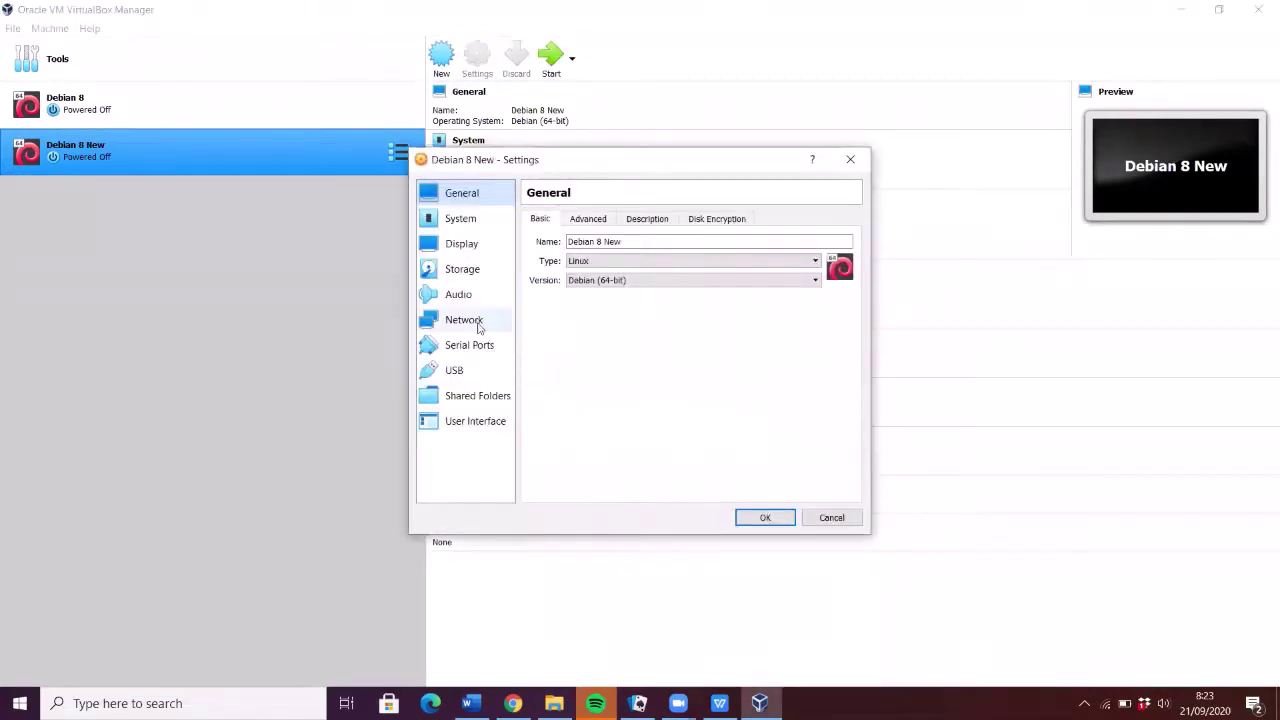
pyautogui.click(468, 320)
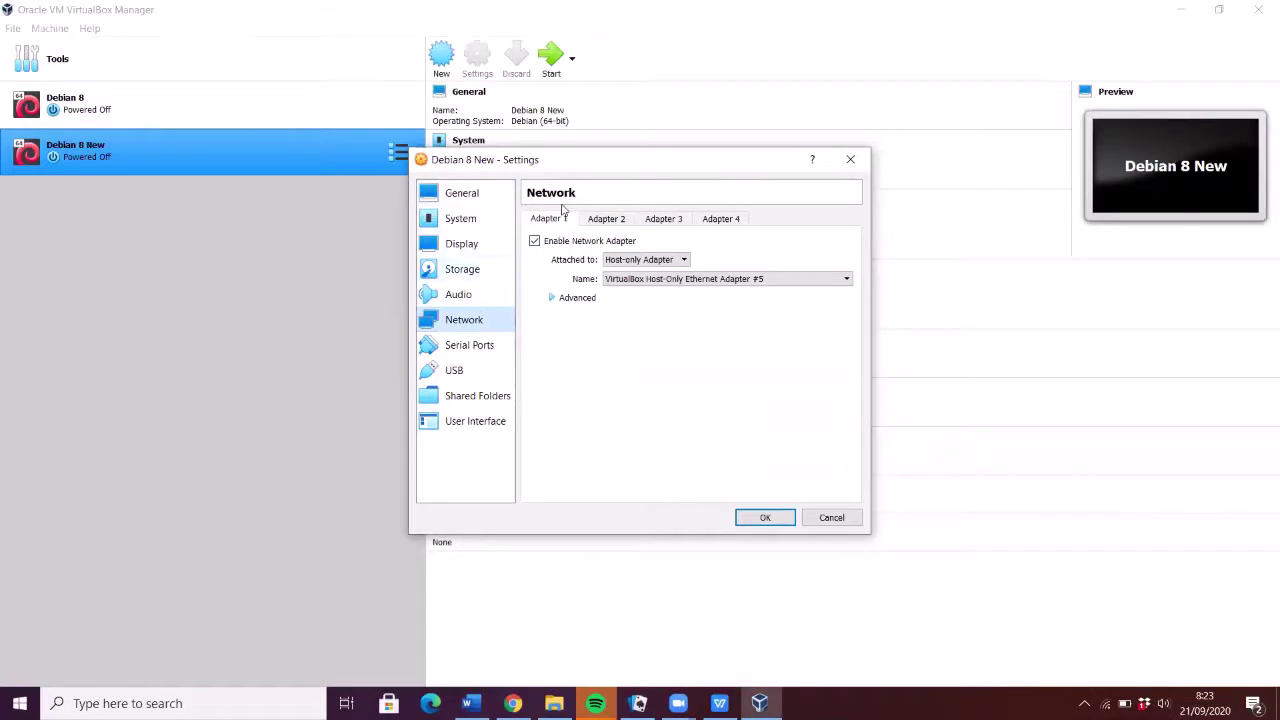
pyautogui.click(638, 280)
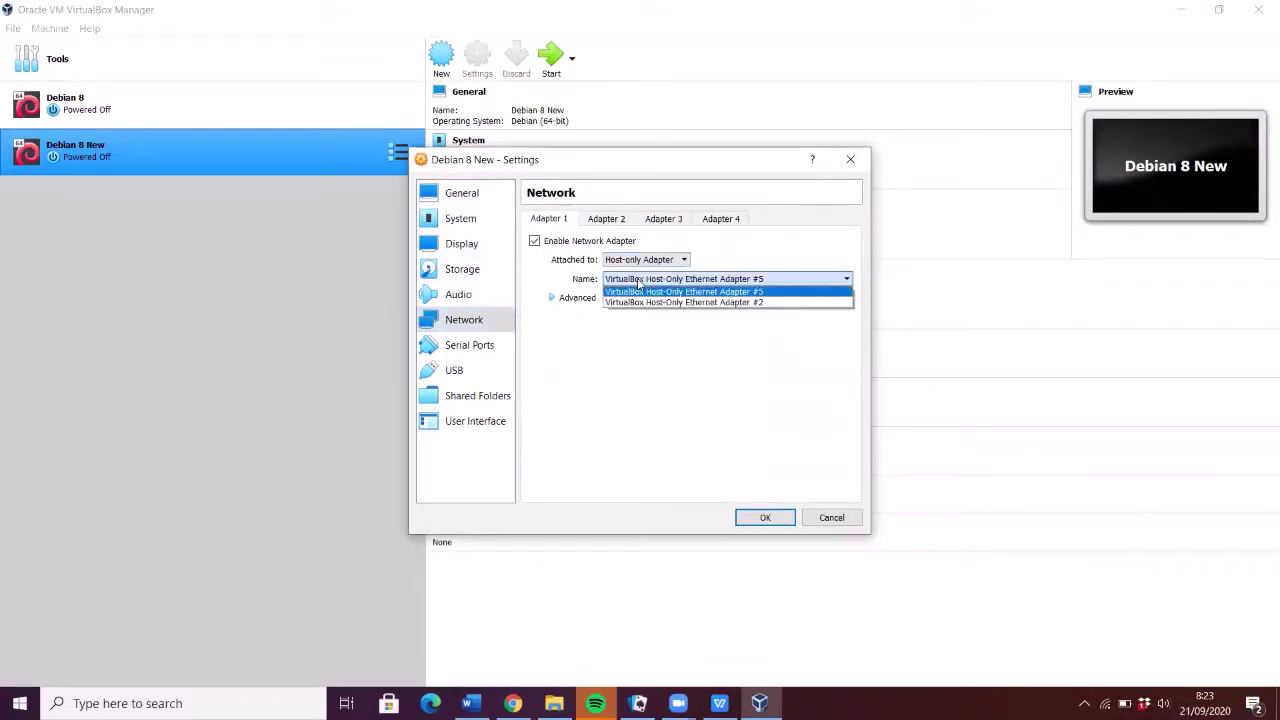
pyautogui.click(638, 291)
pyautogui.click(556, 300)
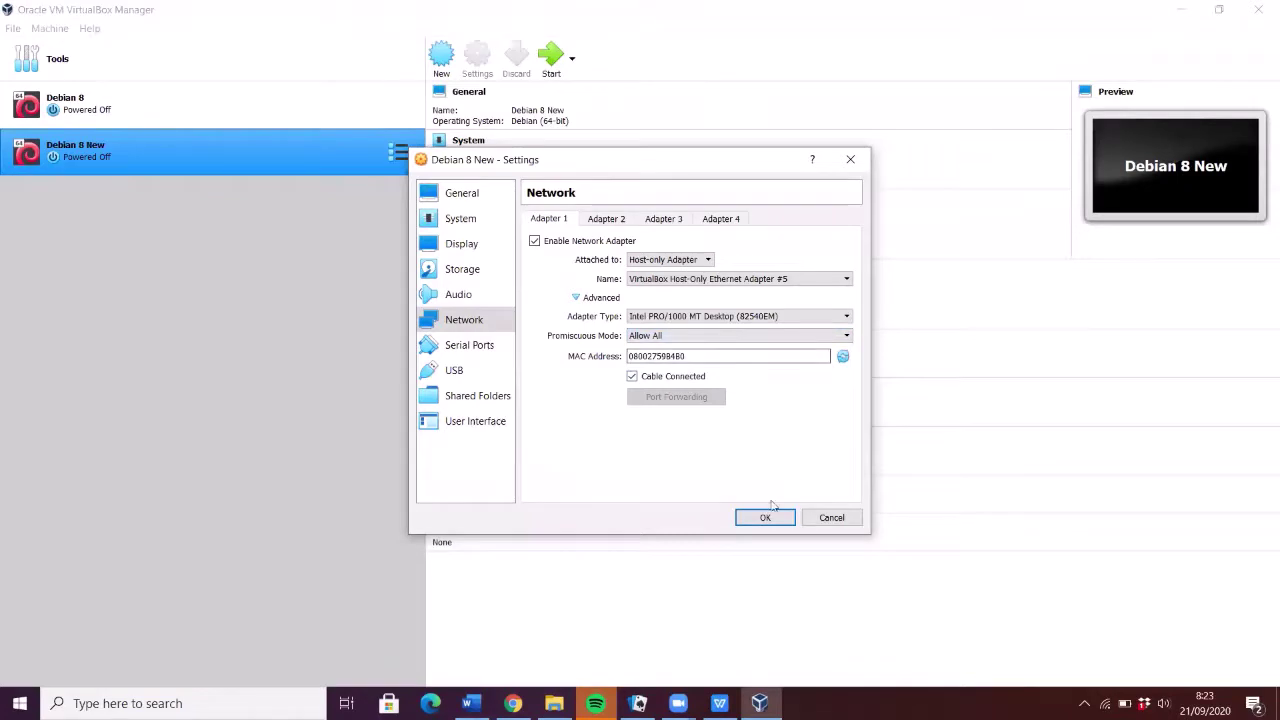
# - Check that Adapter 2 is a Bridged Adapter, review host adapters, then start a Windows search
pyautogui.click(603, 221)
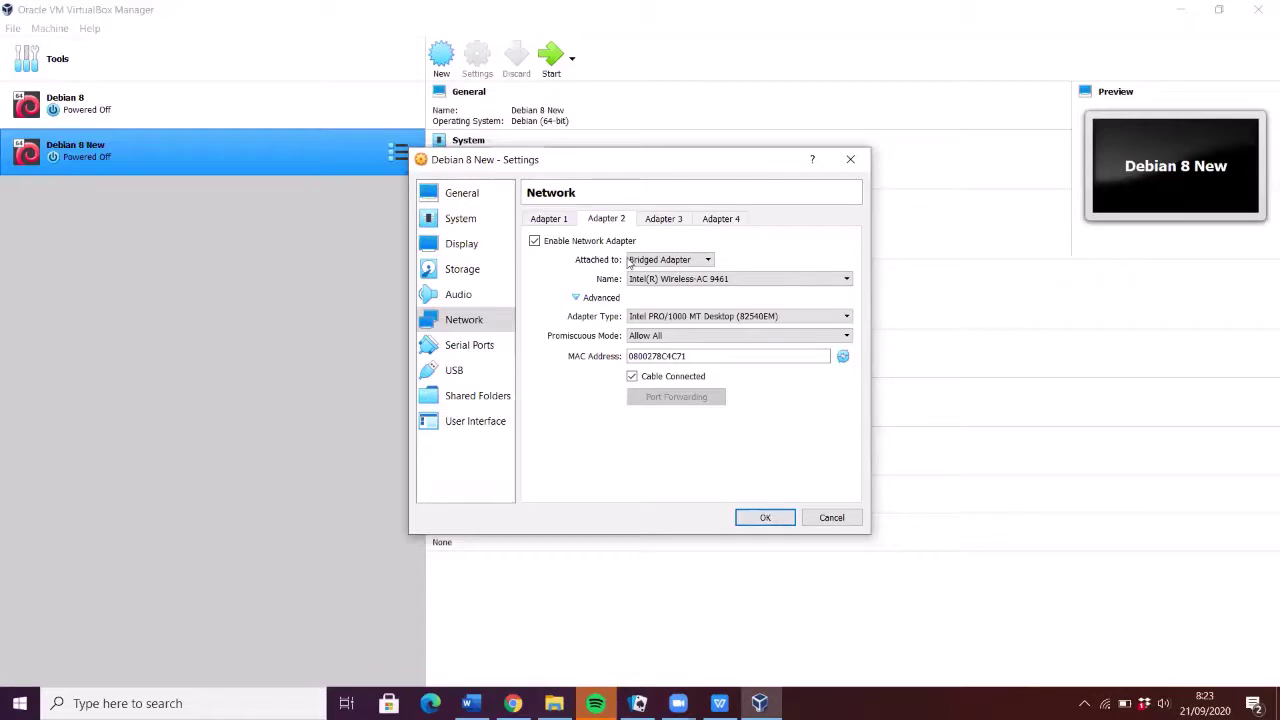
pyautogui.click(632, 261)
pyautogui.click(632, 261)
pyautogui.click(638, 280)
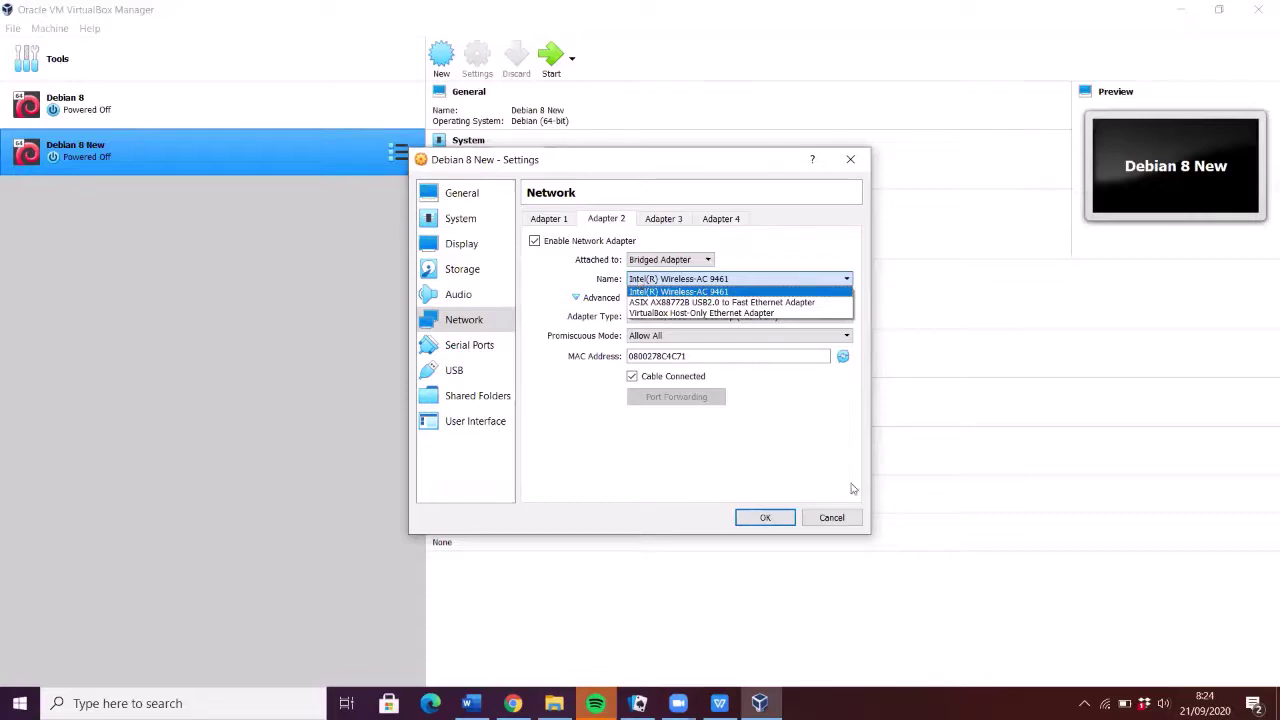
pyautogui.click(85, 692)
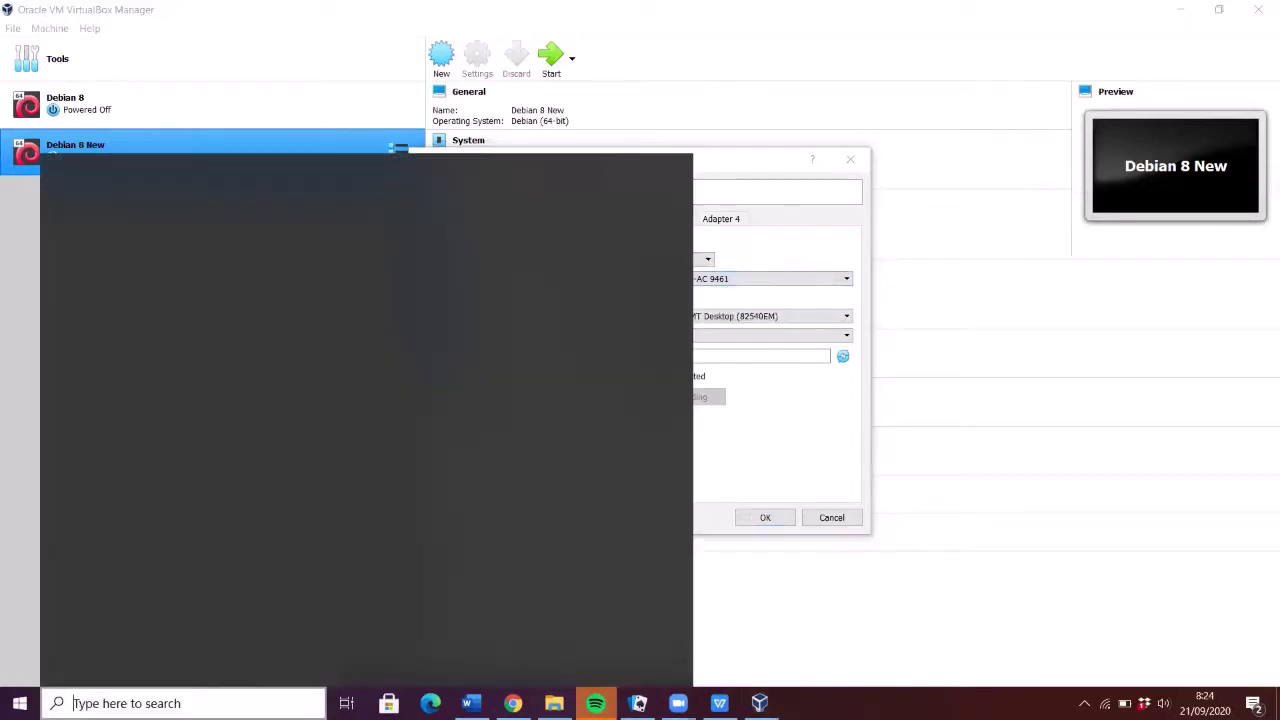
# - Open Device Manager by searching 'device', review the host's network adapters, then minimise it
pyautogui.write('device')
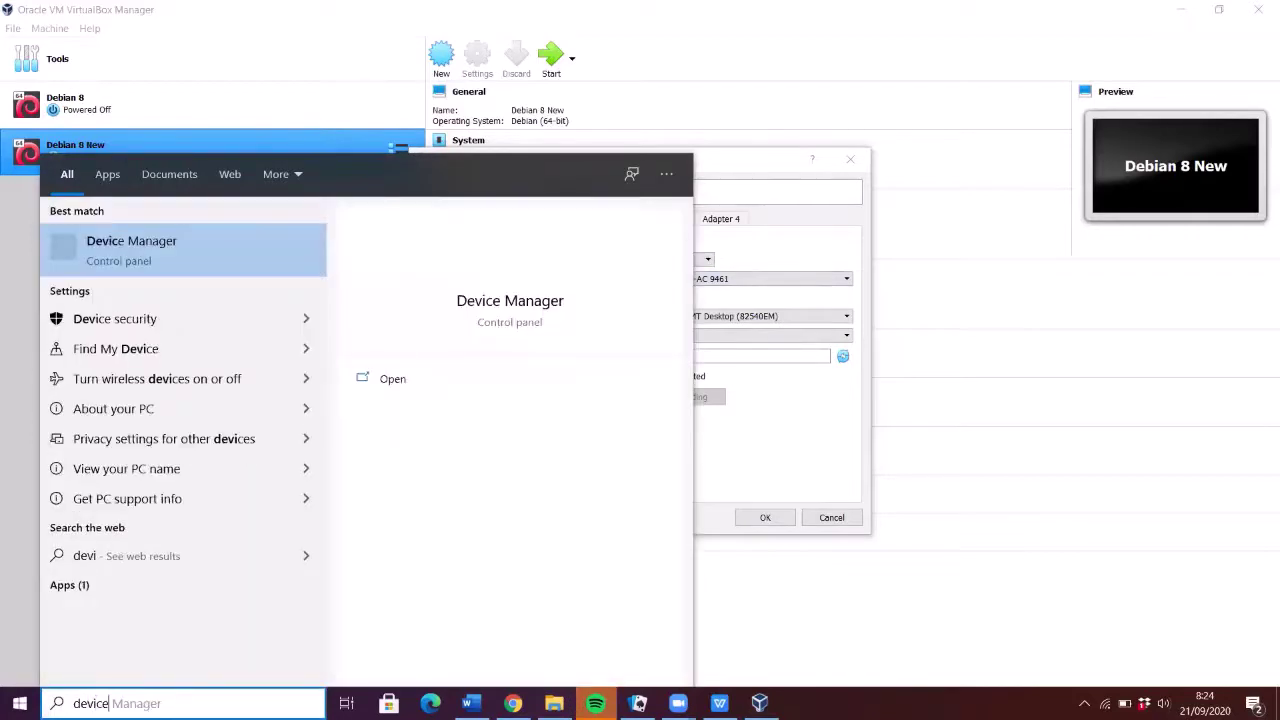
pyautogui.press('Return')
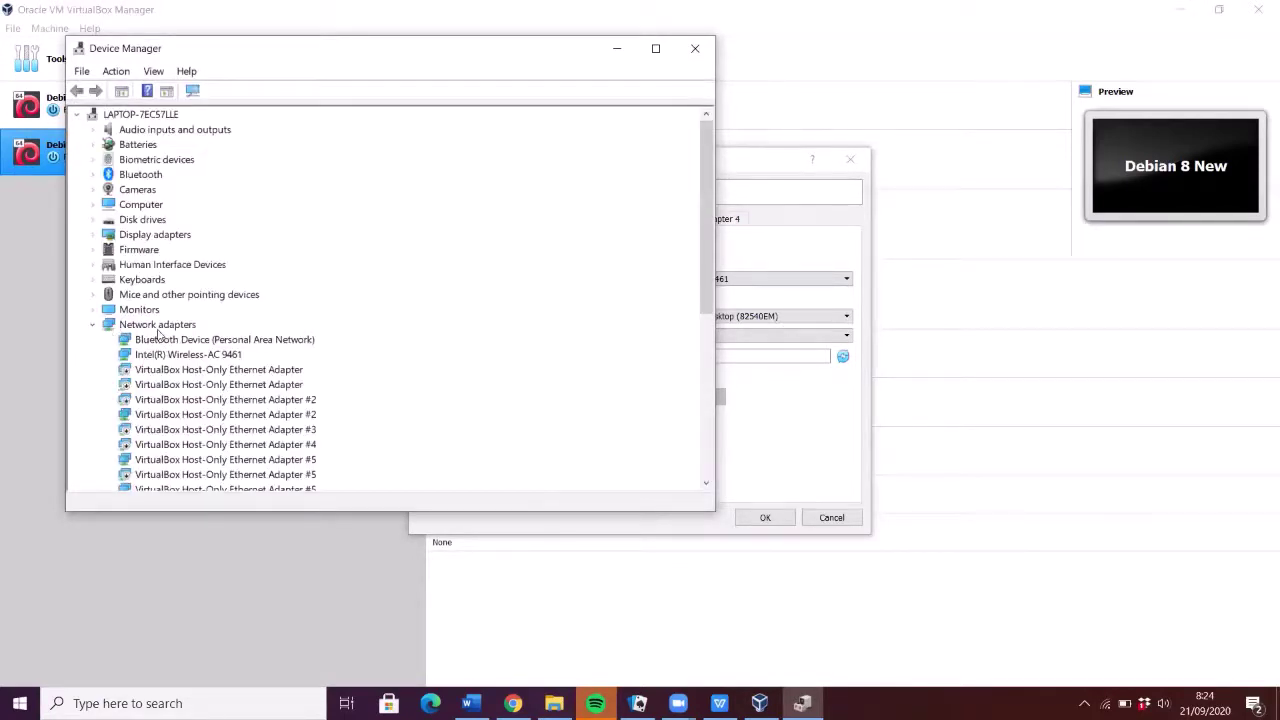
pyautogui.scroll(-3, 145, 370)
pyautogui.scroll(-2, 145, 370)
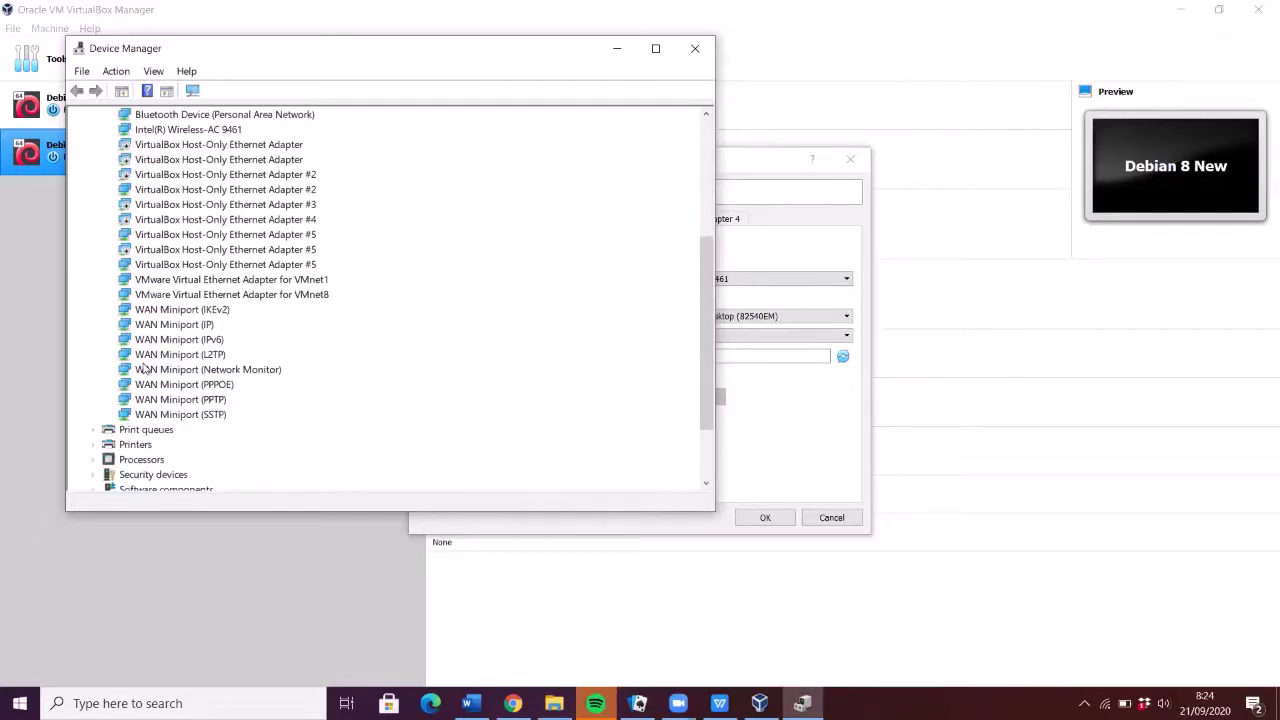
pyautogui.scroll(2, 145, 370)
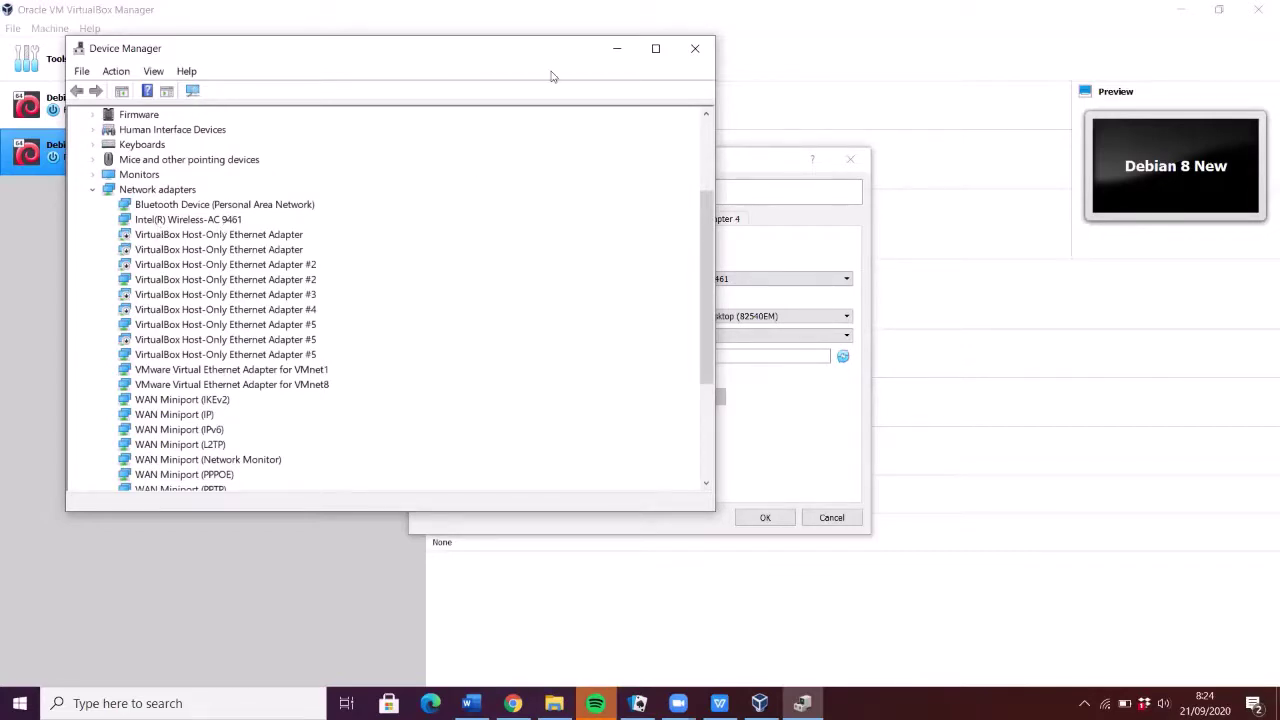
pyautogui.click(617, 48)
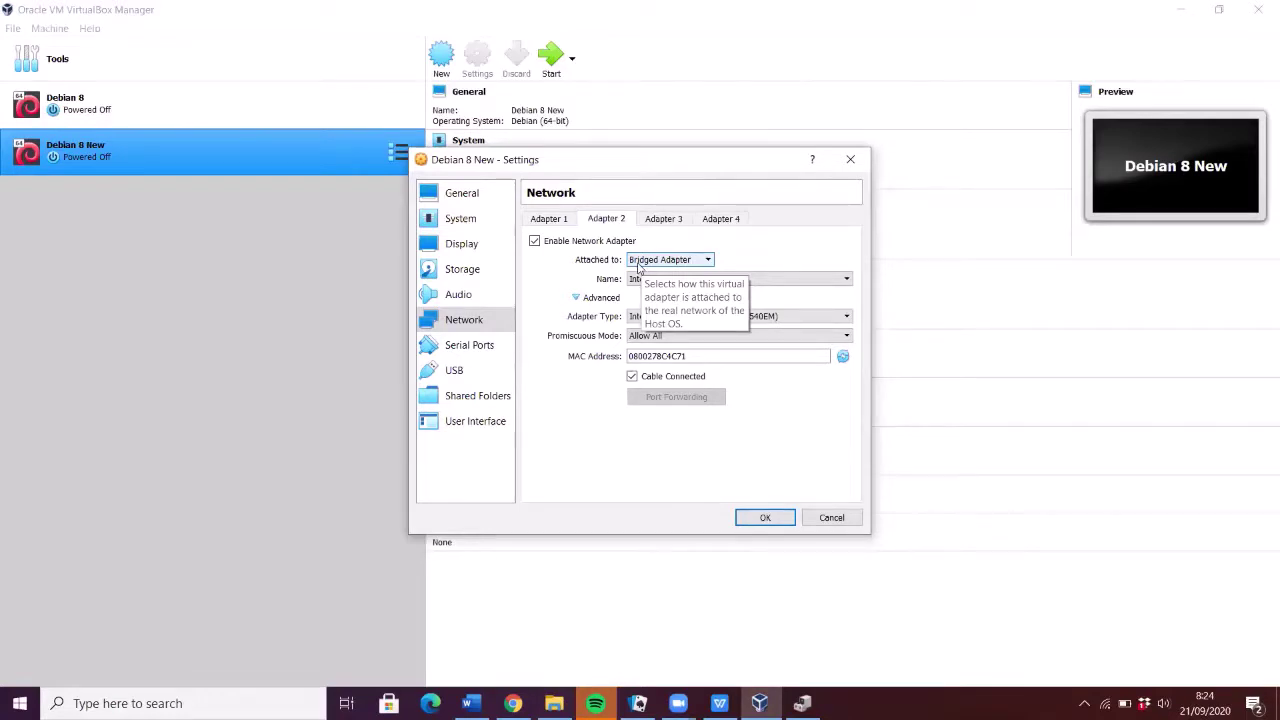
# - Keep Adapter 2 bridged to Intel(R) Wireless-AC 9461 with promiscuous mode Allow All, and save
pyautogui.click(638, 262)
pyautogui.click(638, 262)
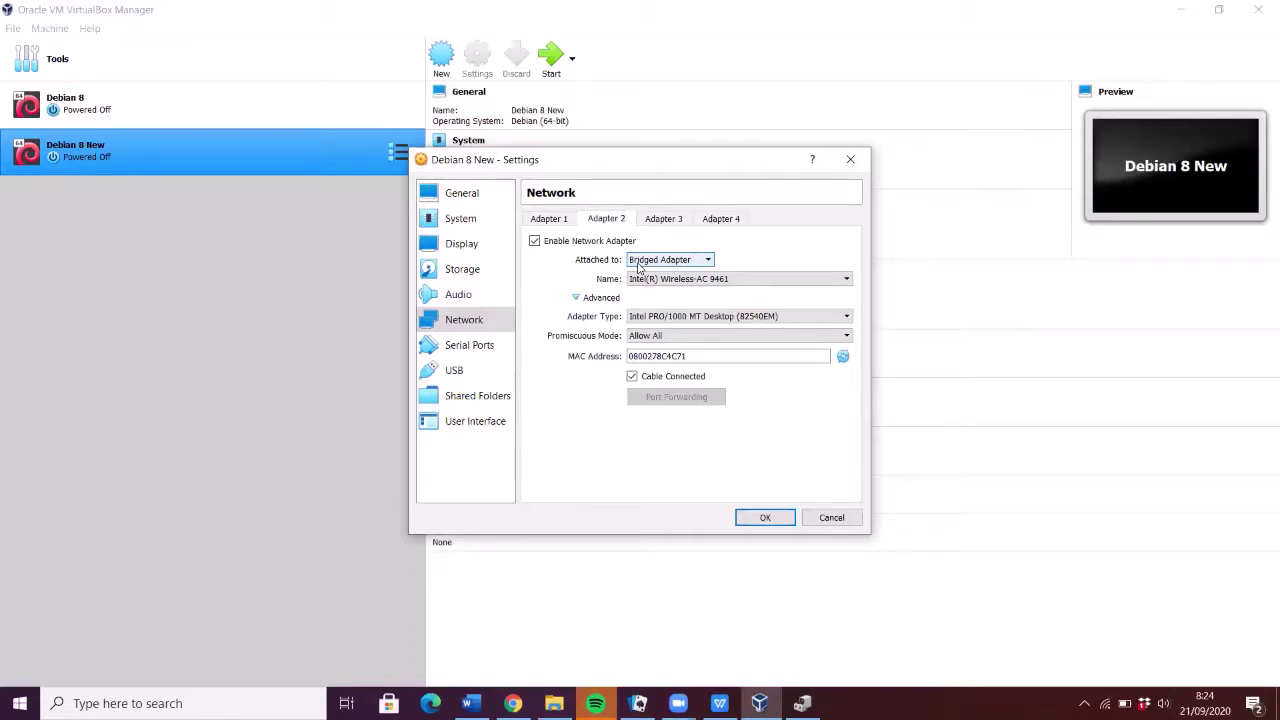
pyautogui.press('Tab')
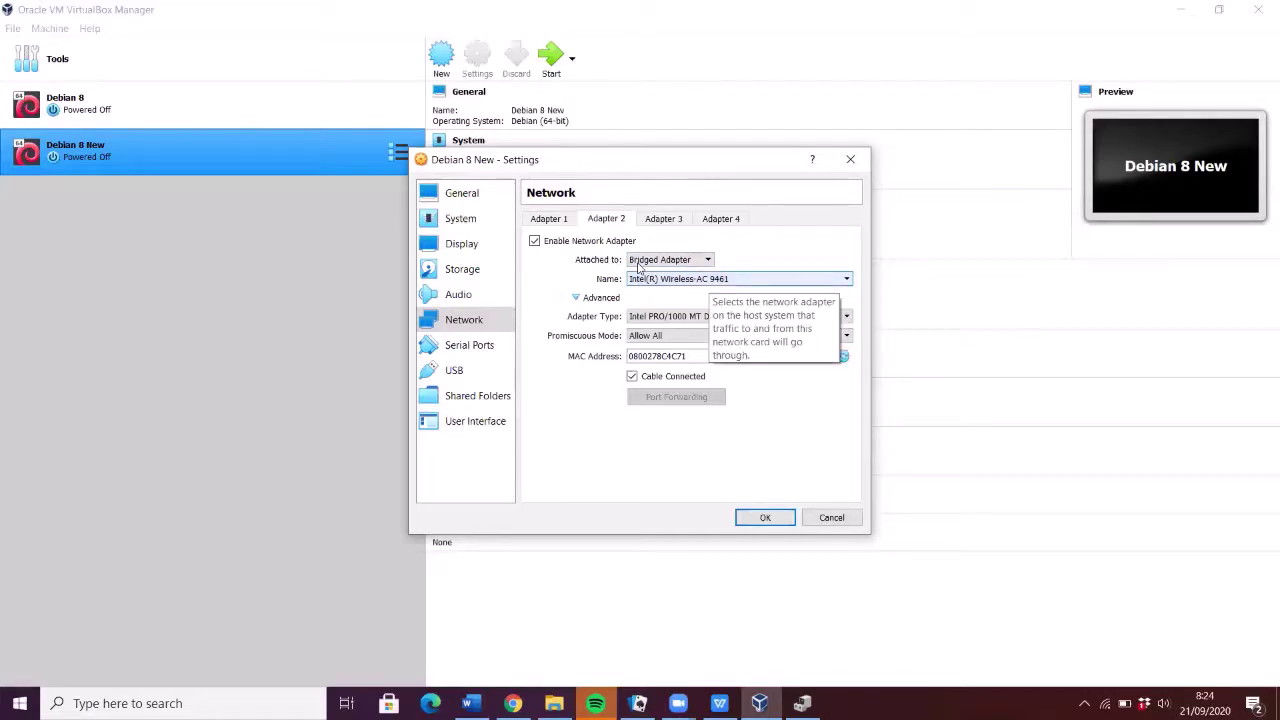
pyautogui.click(731, 281)
pyautogui.click(730, 294)
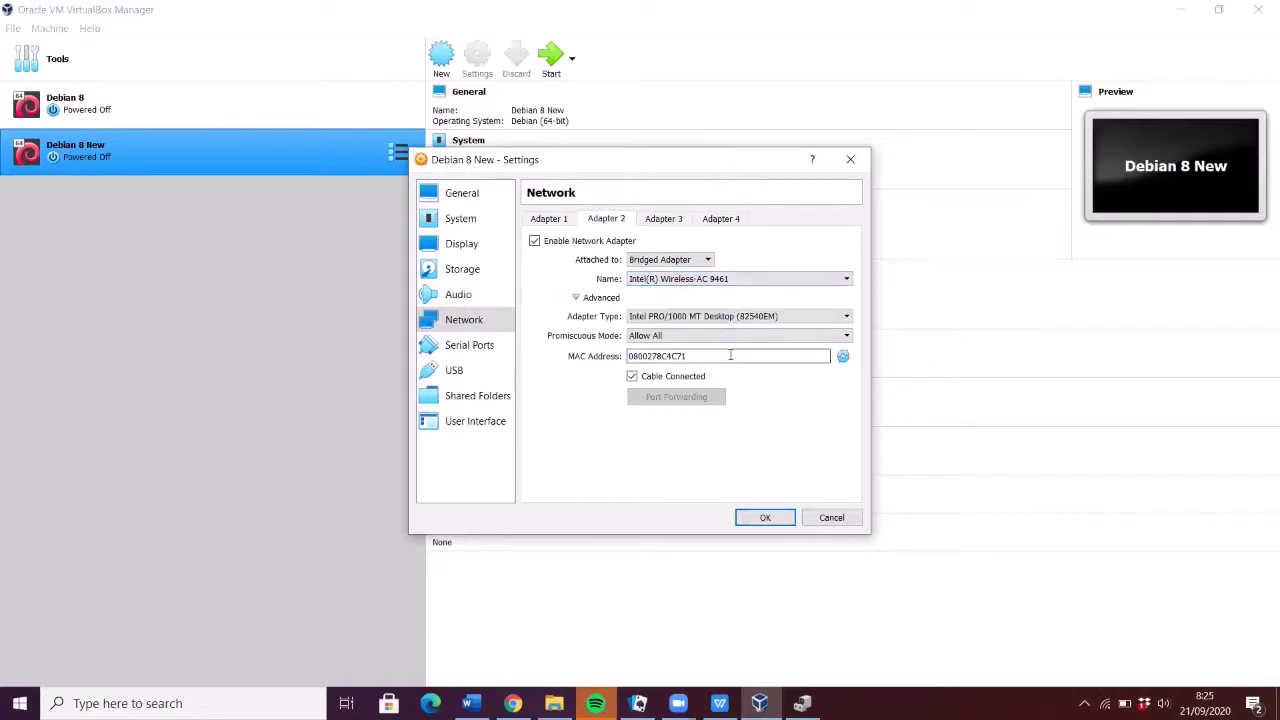
pyautogui.click(819, 341)
pyautogui.click(819, 341)
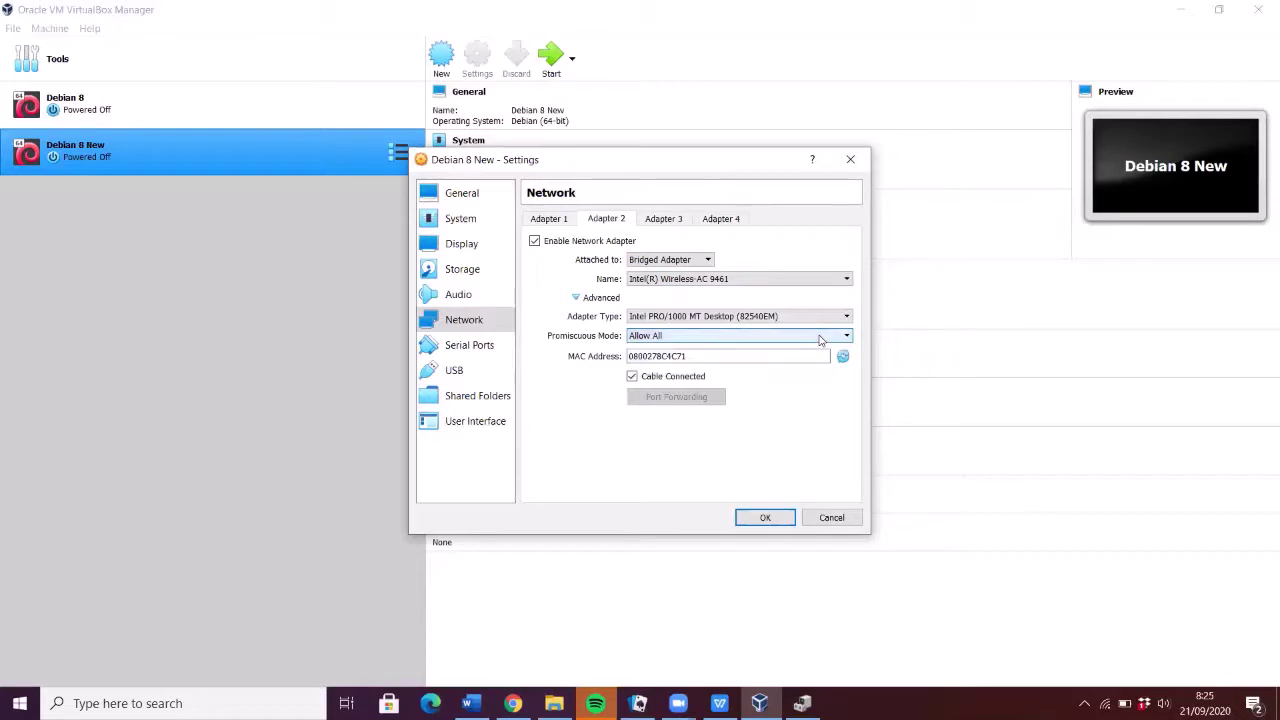
pyautogui.click(757, 519)
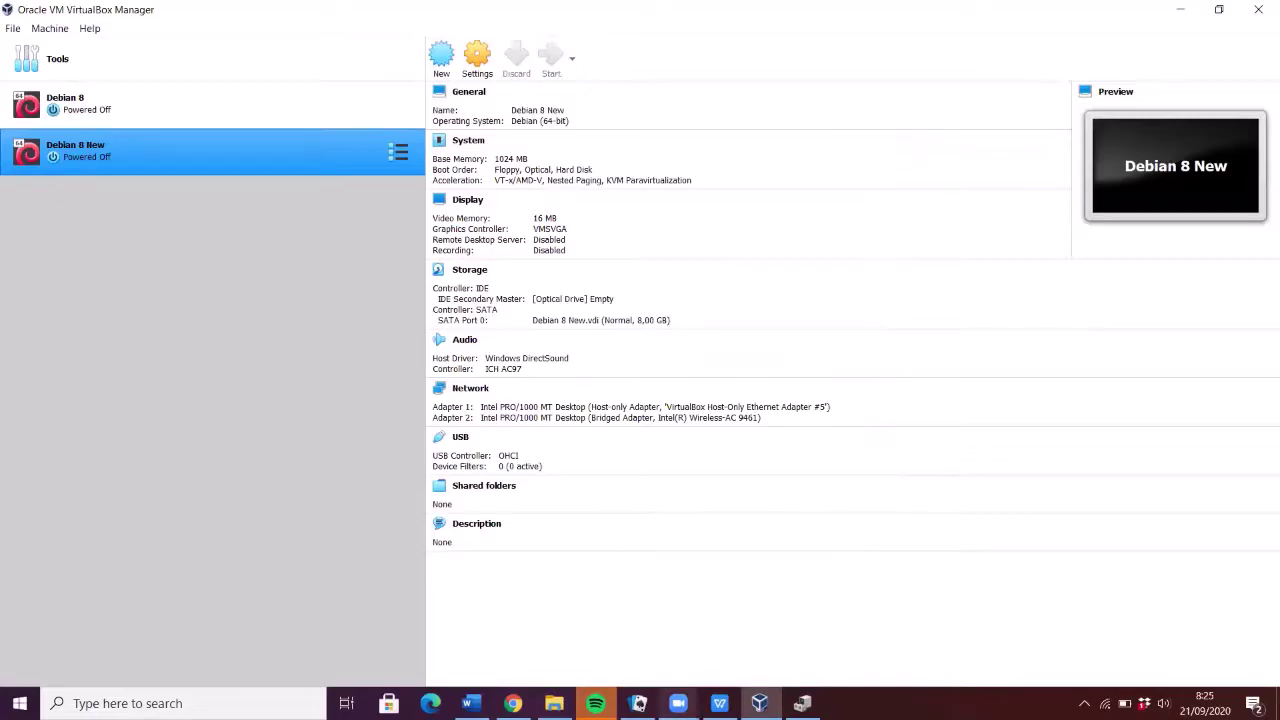
pyautogui.click(719, 703)
# - Bring the Word lab guide forward and scroll to the nano command in step 2
pyautogui.click(719, 703)
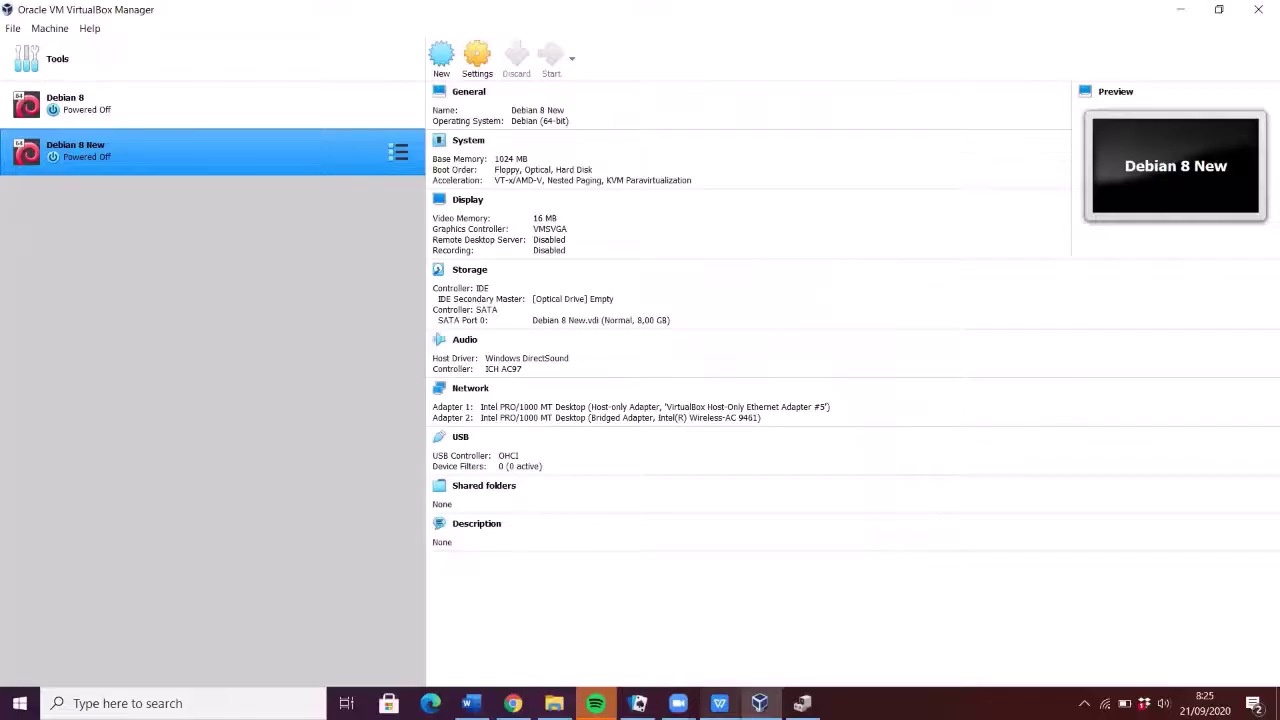
pyautogui.click(470, 703)
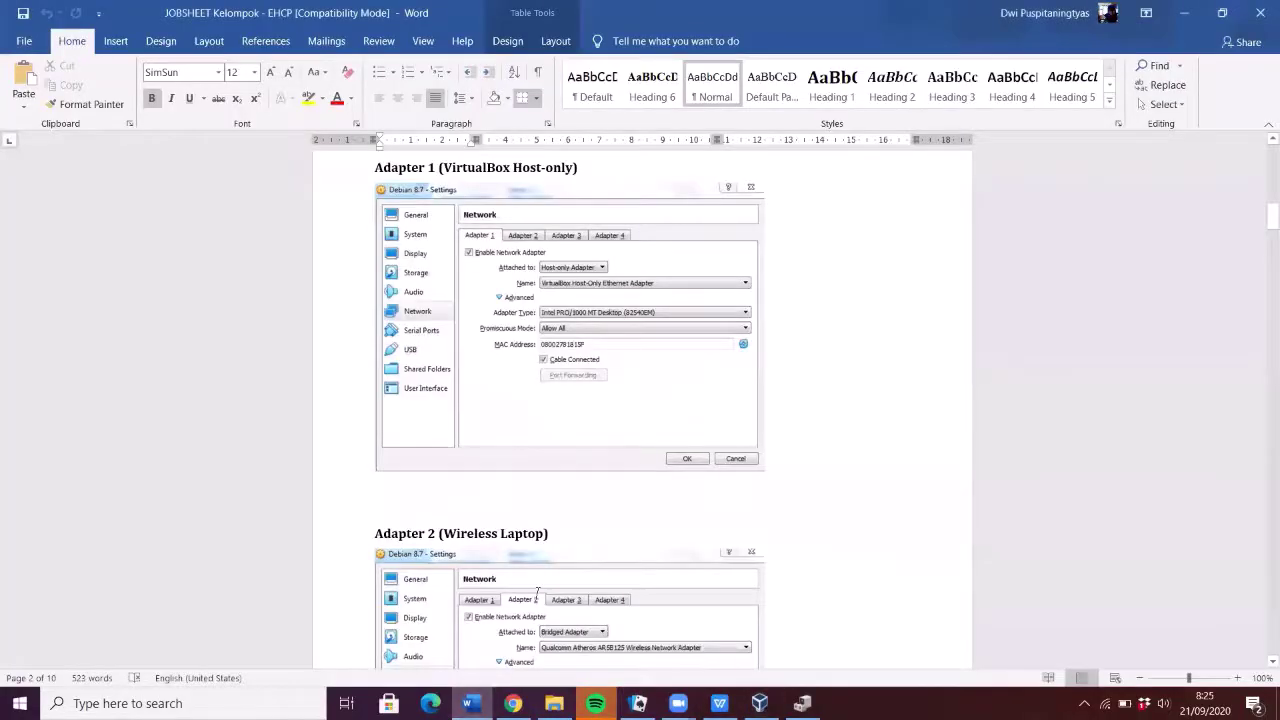
pyautogui.scroll(-3, 537, 593)
pyautogui.scroll(-8, 537, 593)
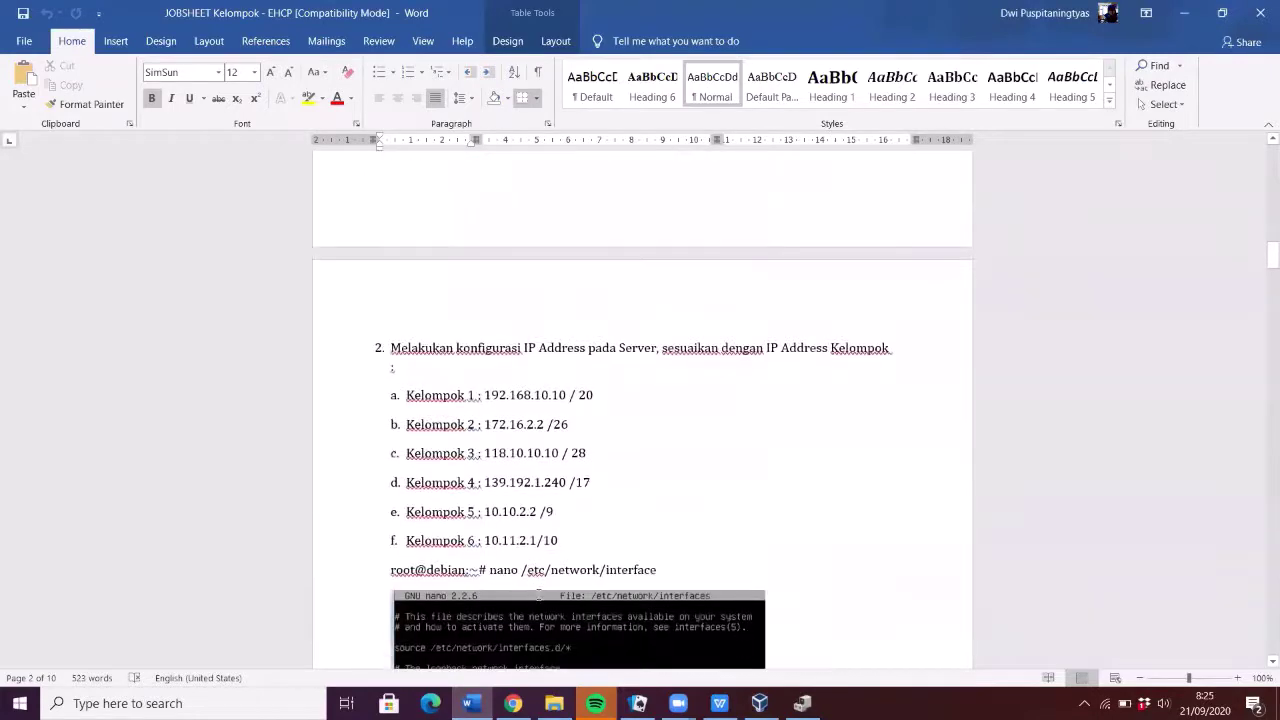
pyautogui.scroll(-4, 538, 594)
pyautogui.scroll(1, 538, 595)
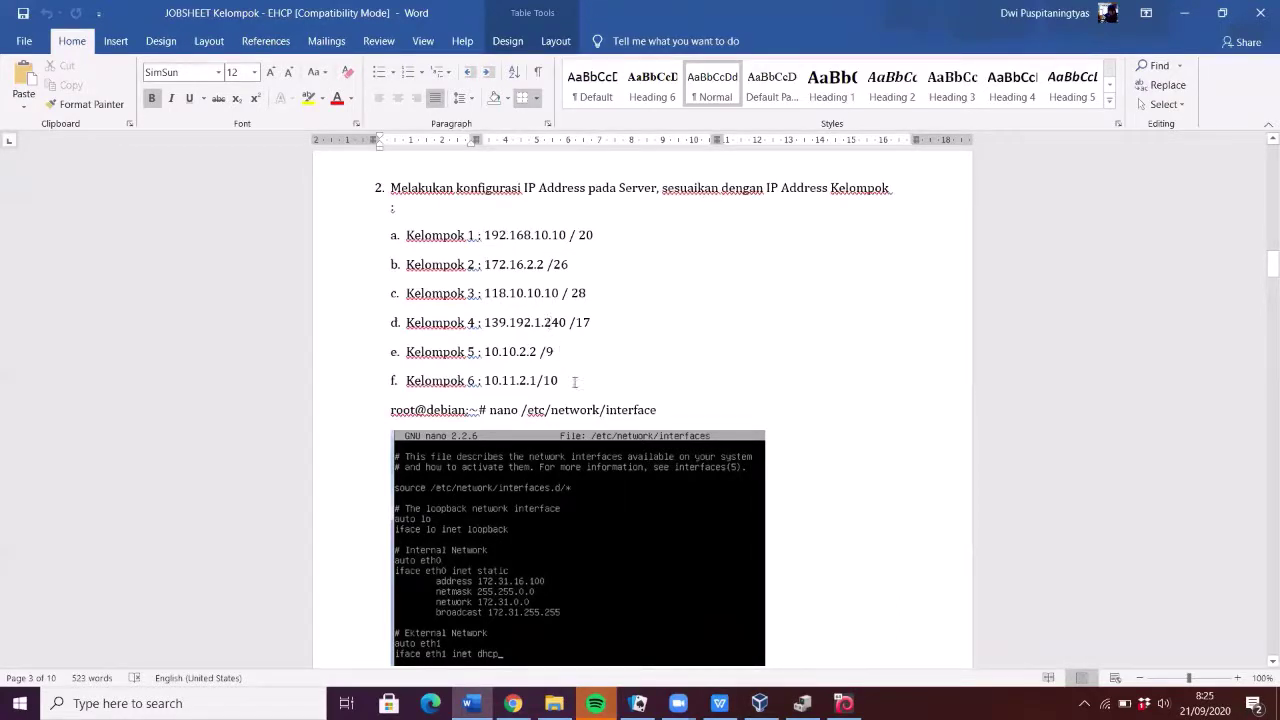
pyautogui.scroll(-5, 576, 381)
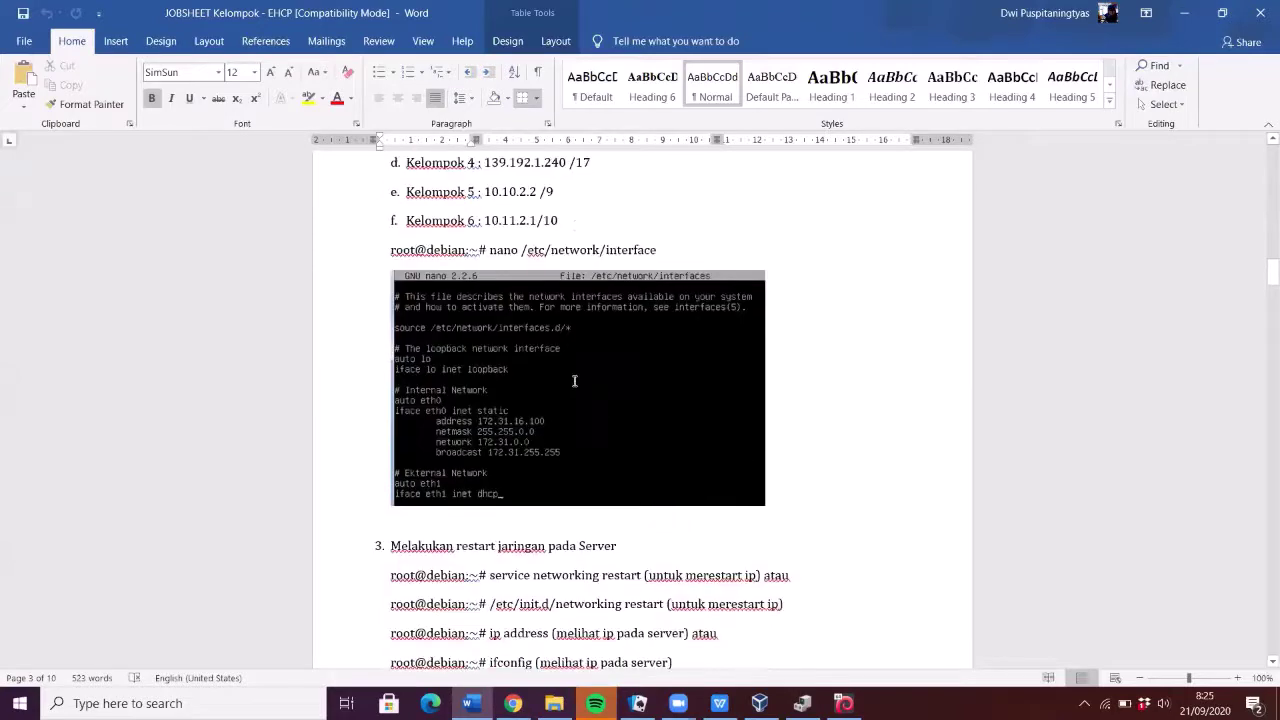
pyautogui.hotkey('alt', 'Tab')
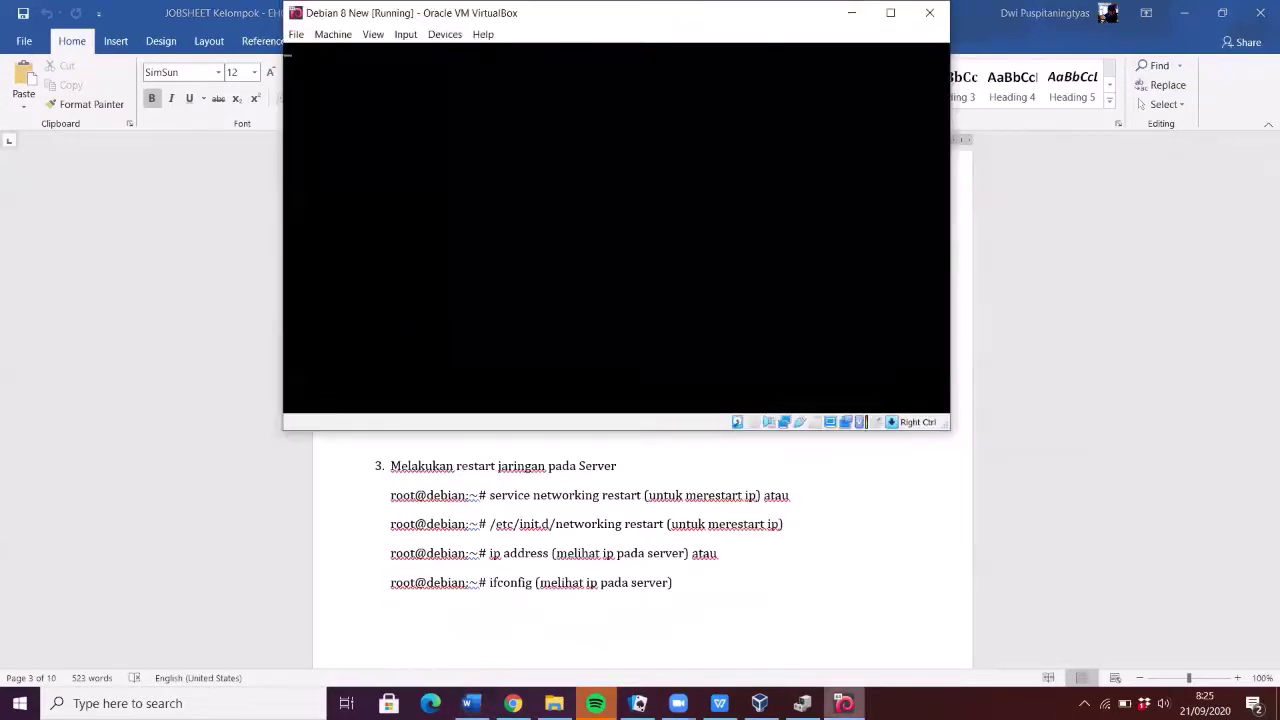
pyautogui.hotkey('alt', 'Tab')
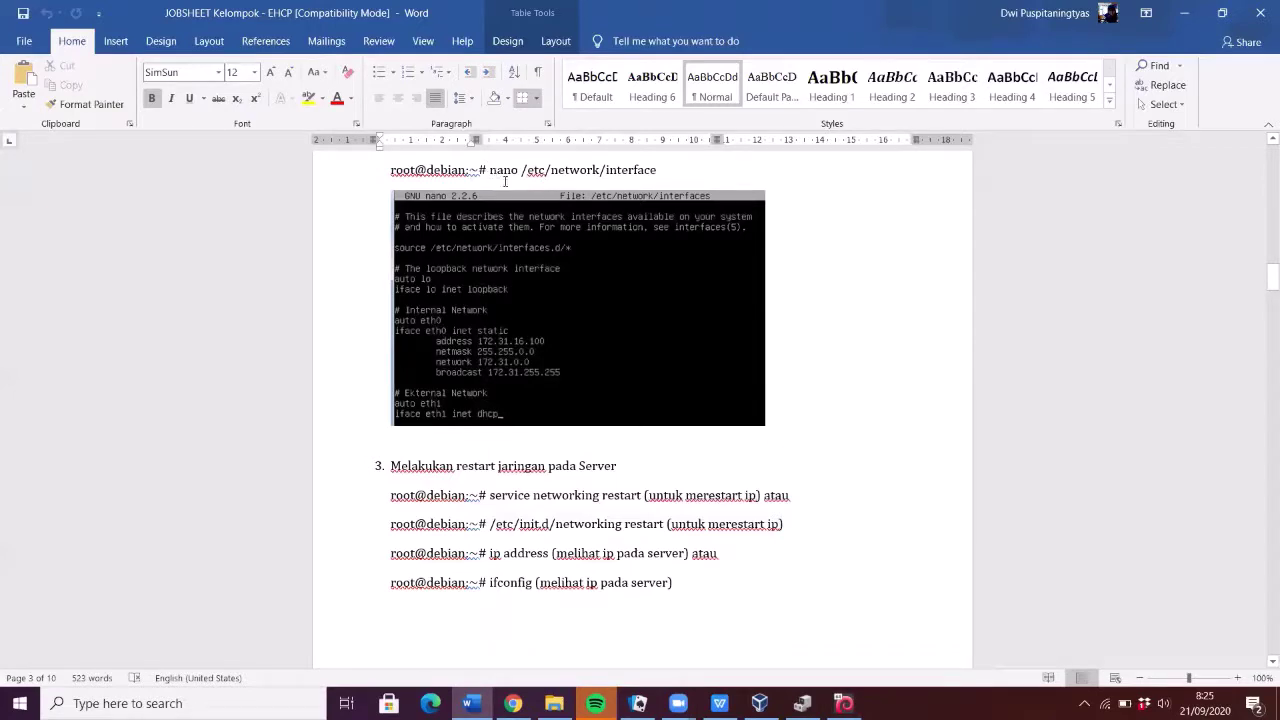
# - Correct the guide's nano path to /etc/network/interfaces and return to the Debian VM
pyautogui.click(660, 169)
pyautogui.write('s')
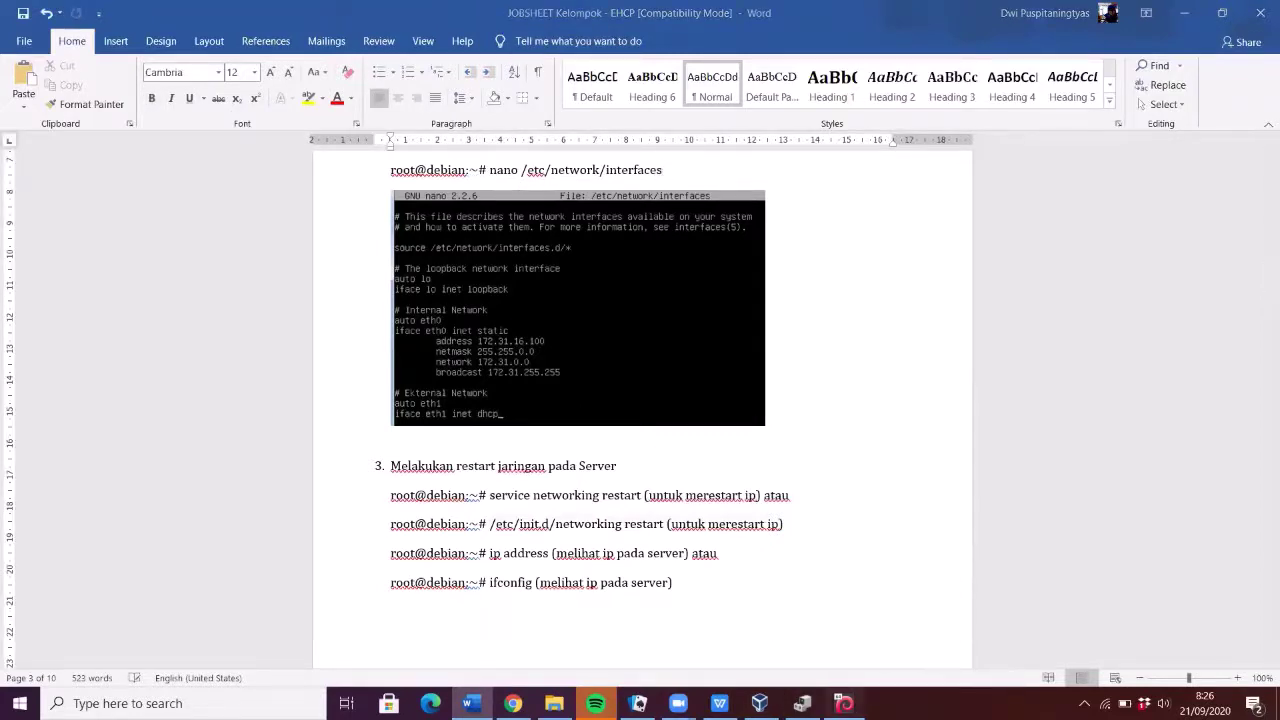
pyautogui.click(844, 703)
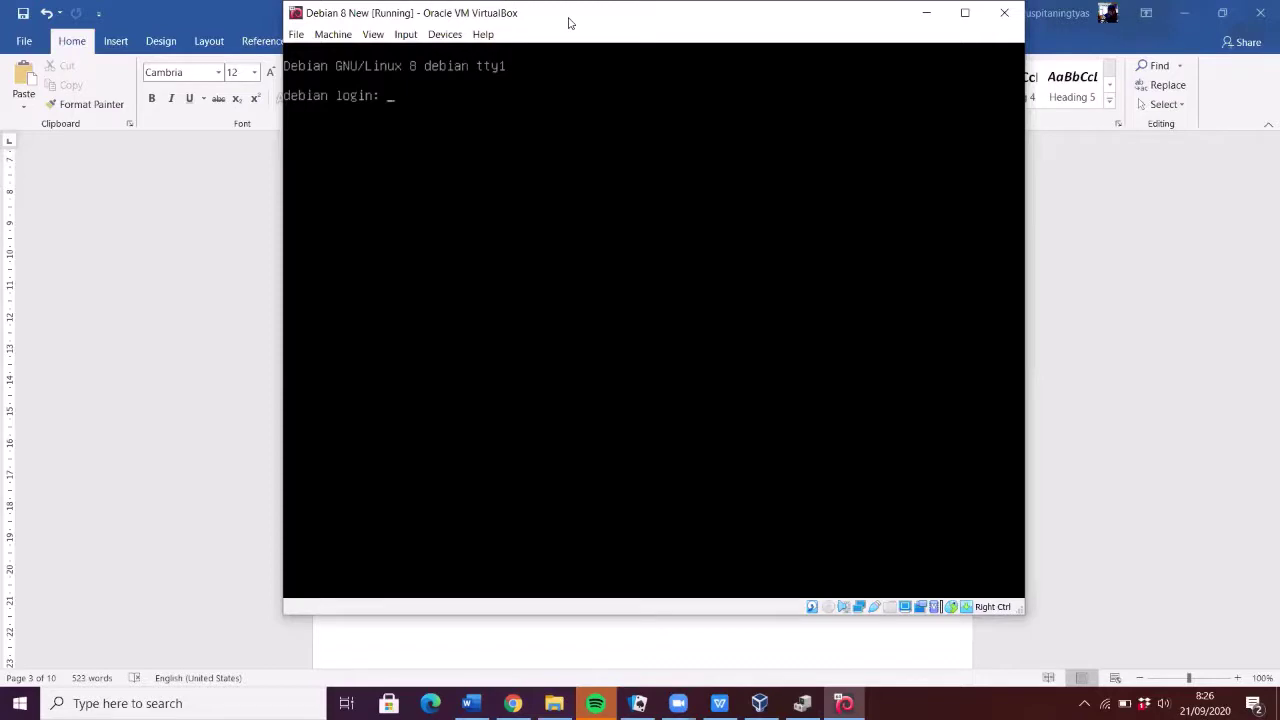
# - Log in as root and run 'nano /etc/network/interfaces'
pyautogui.write('root')
pyautogui.press('Return')
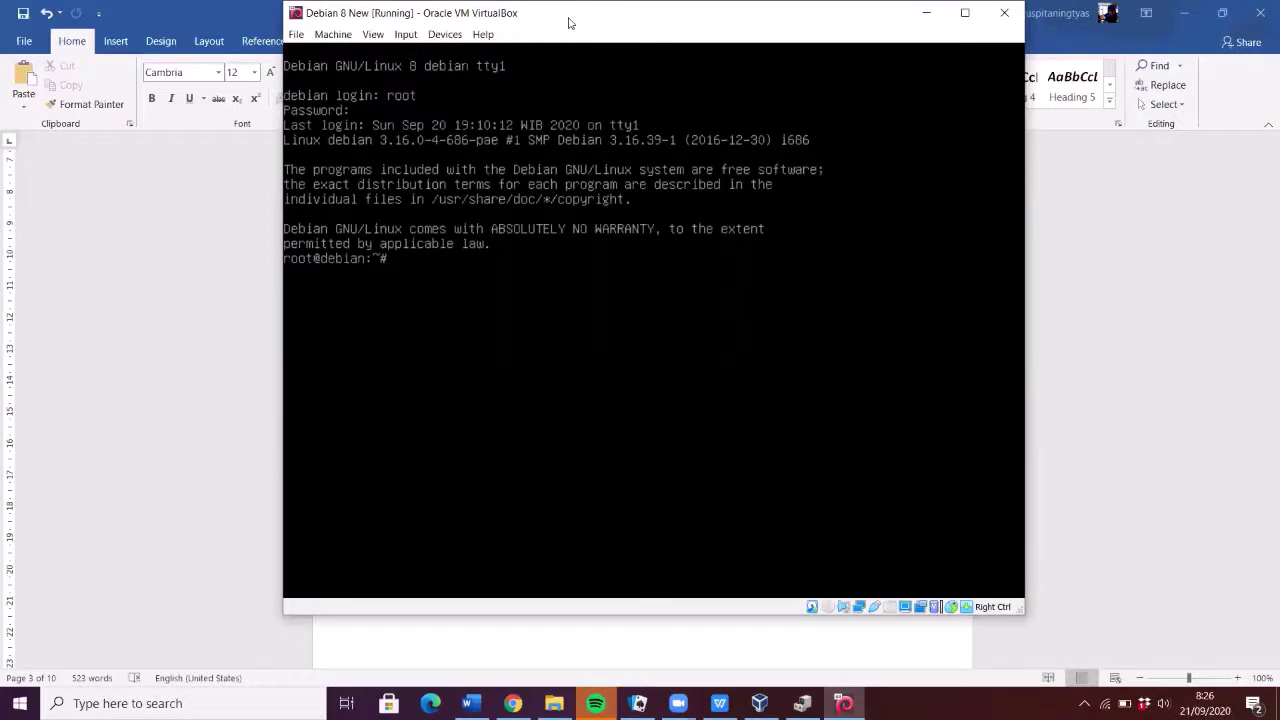
pyautogui.write('nano')
pyautogui.write('/etc/nwt')
pyautogui.press('BackSpace')
pyautogui.press('BackSpace')
pyautogui.press('BackSpace')
pyautogui.write('network/interfaces')
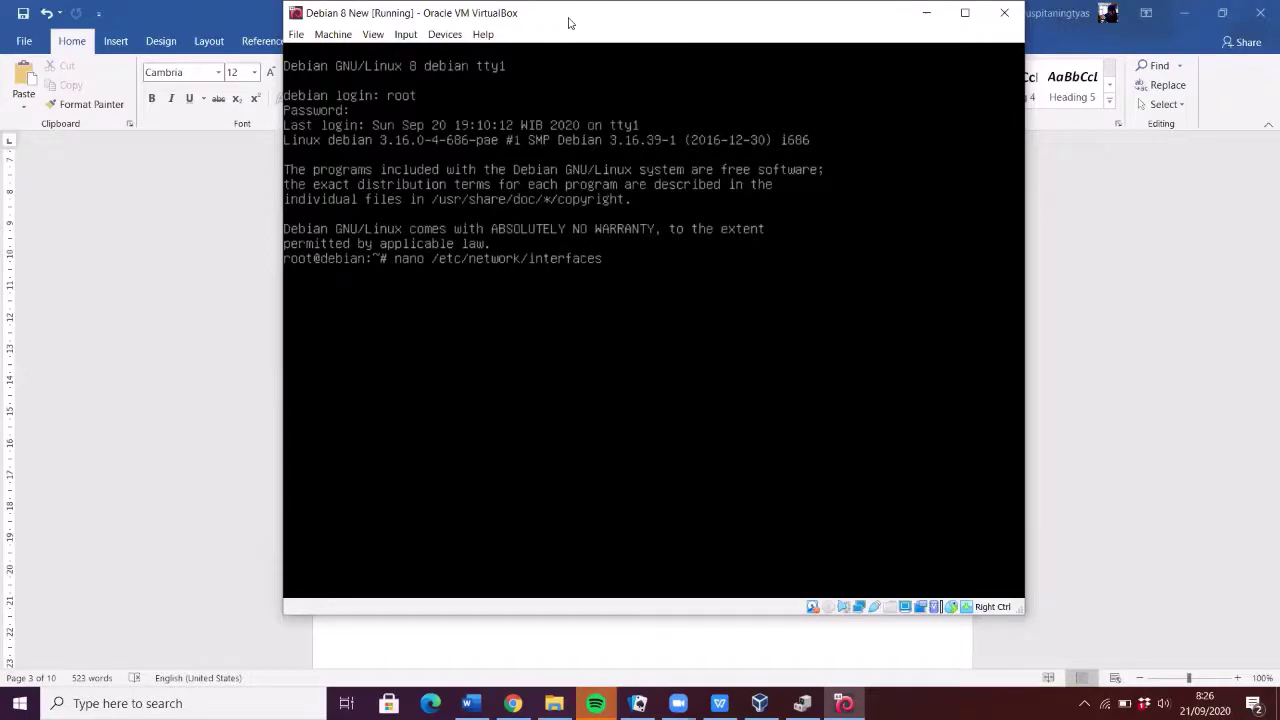
pyautogui.press('Return')
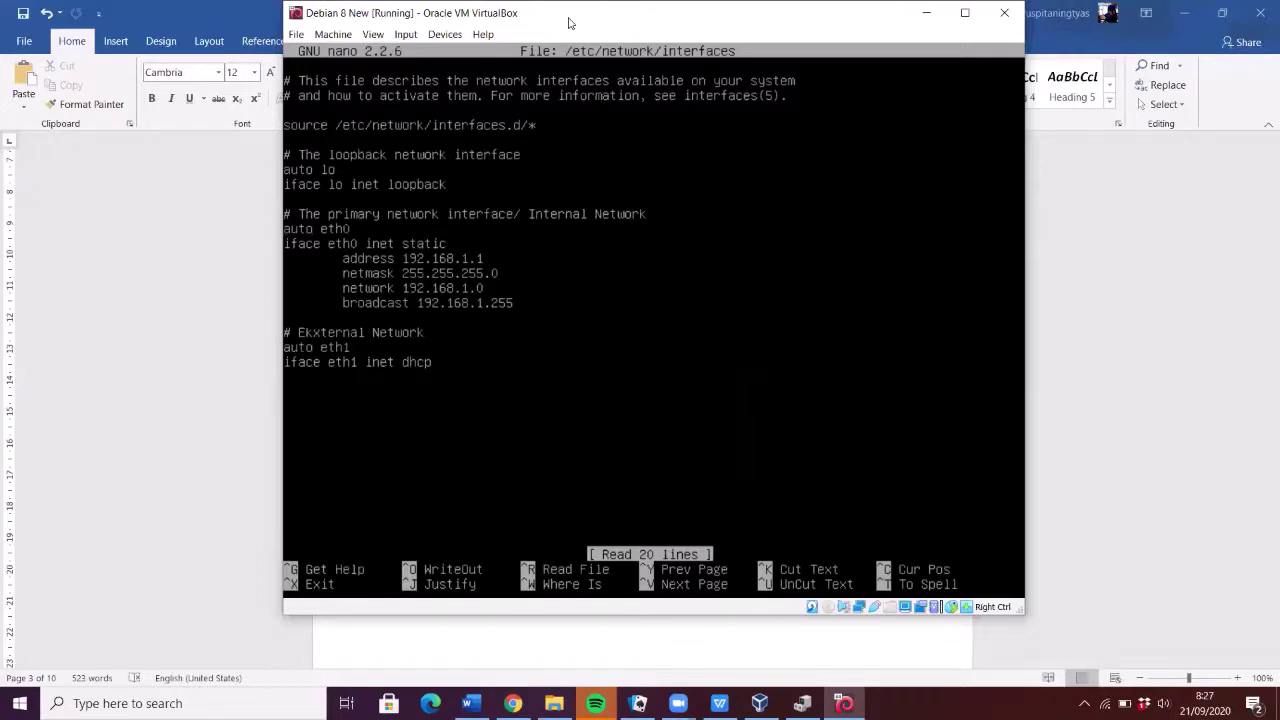
# - Write /etc/network/interfaces (eth0 static 192.168.1.1, eth1 DHCP) and exit nano to the root prompt
pyautogui.press('Right')
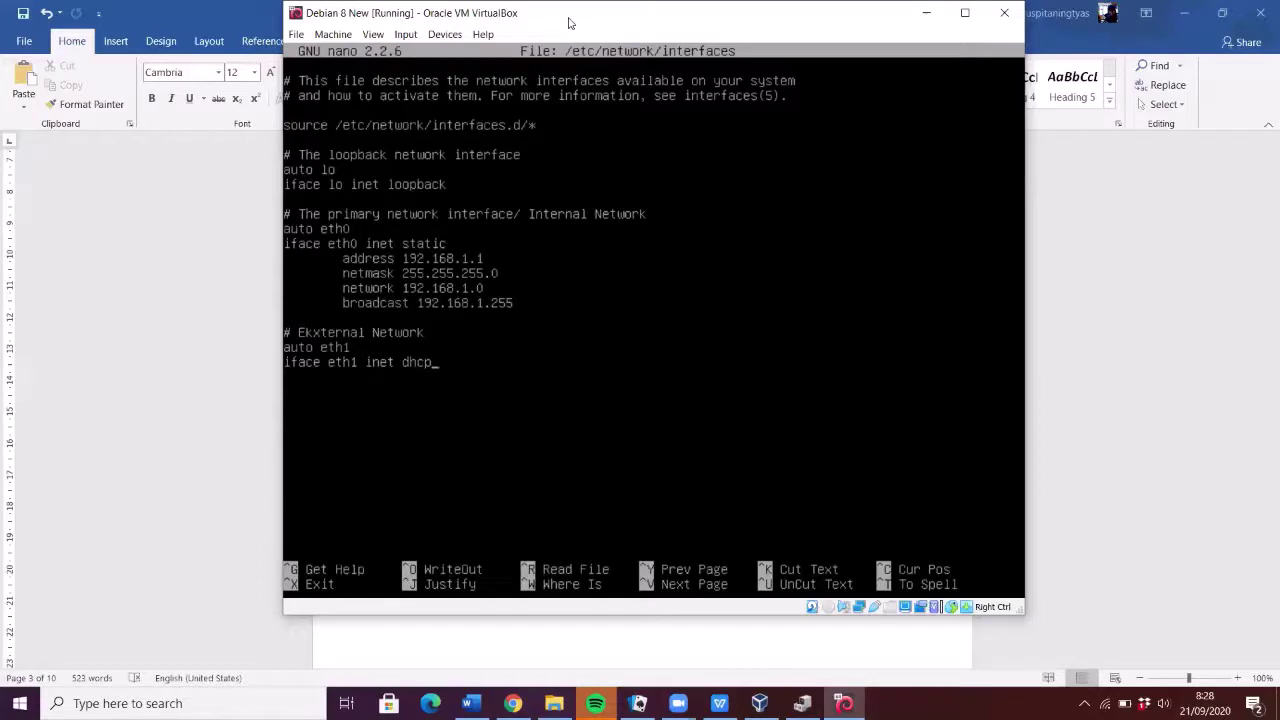
pyautogui.hotkey('ctrl', 'o')
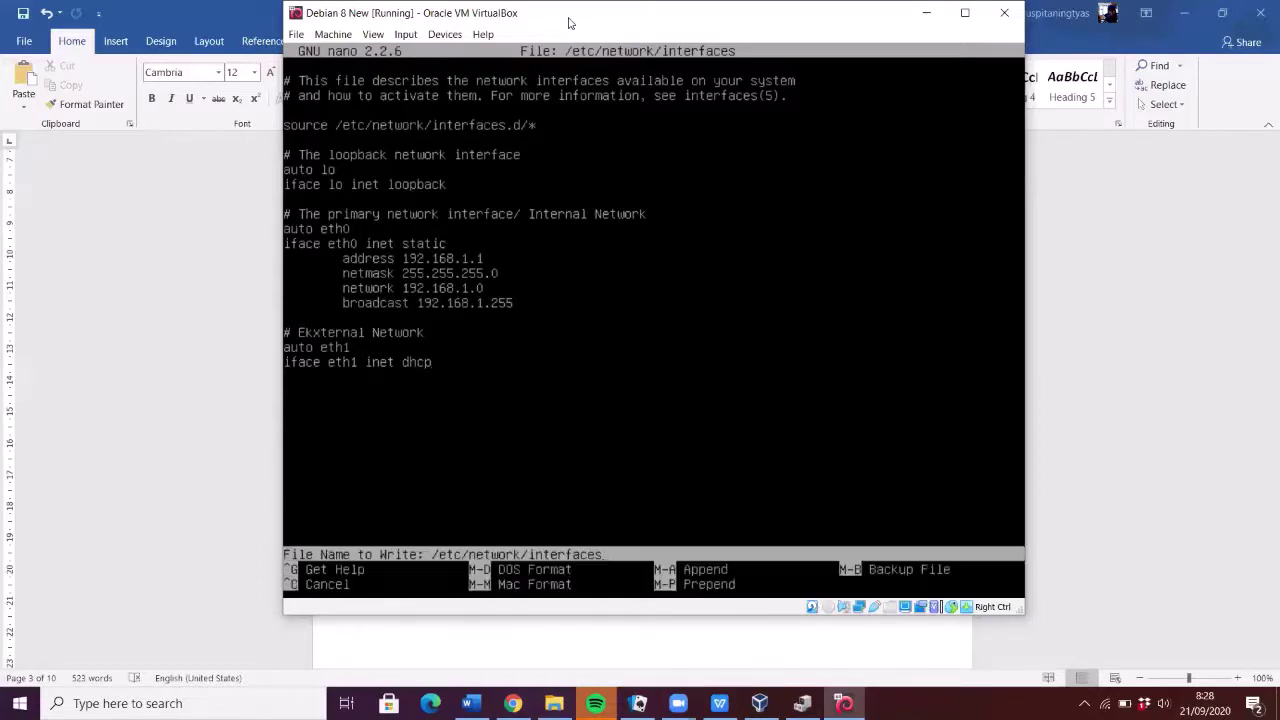
pyautogui.press('Return')
pyautogui.hotkey('ctrl', 'x')
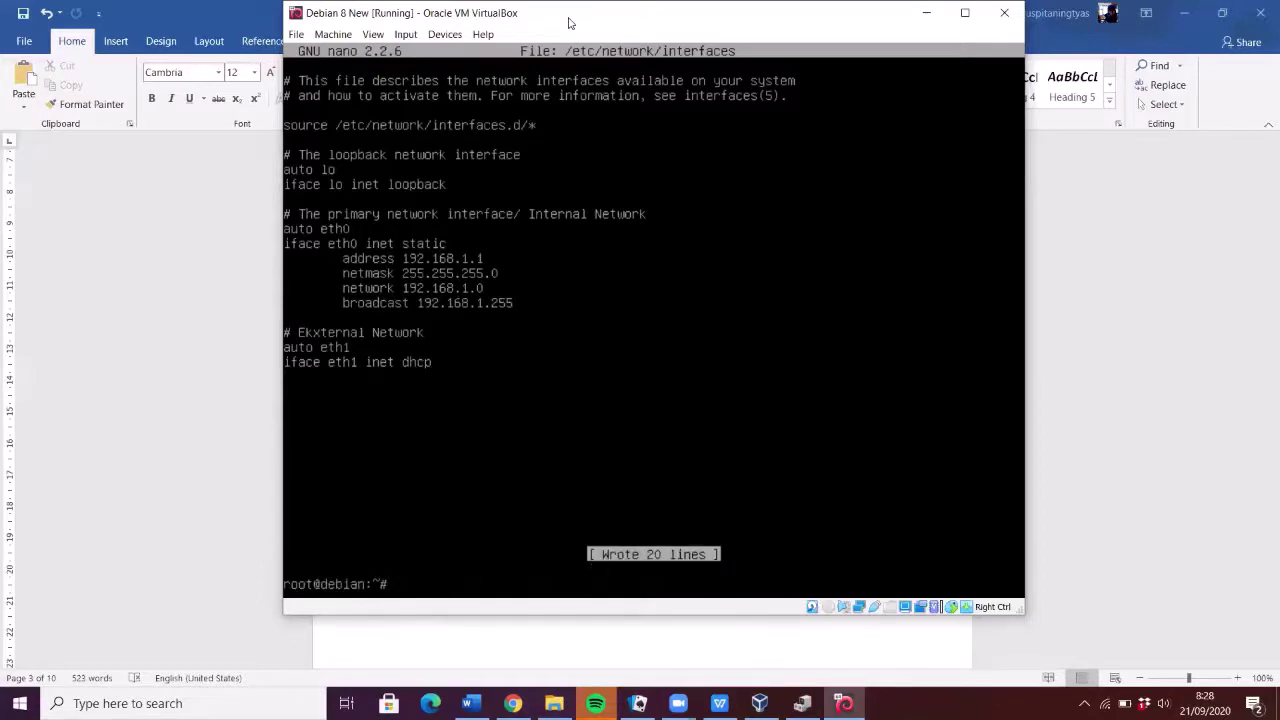
pyautogui.press('Return')
# - Restart networking with 'service networking restart' and '/etc/init.d/networking restart'
pyautogui.write('service')
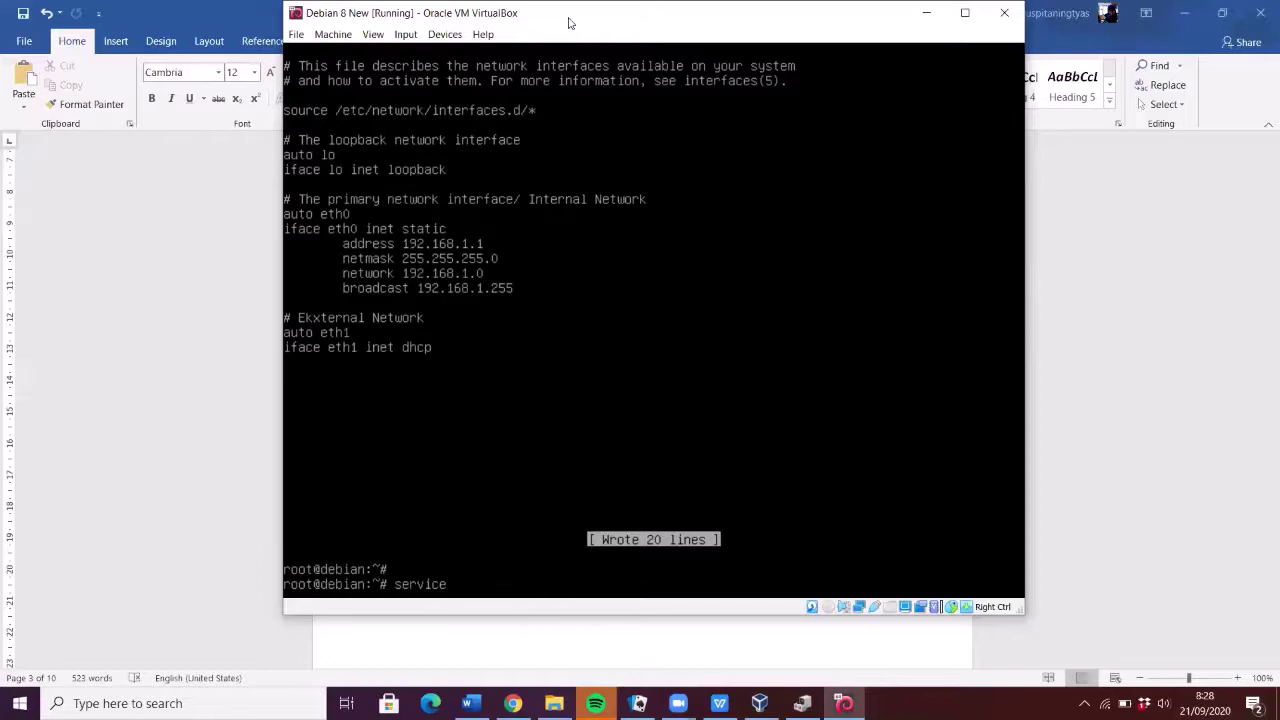
pyautogui.write('networking restart')
pyautogui.press('Return')
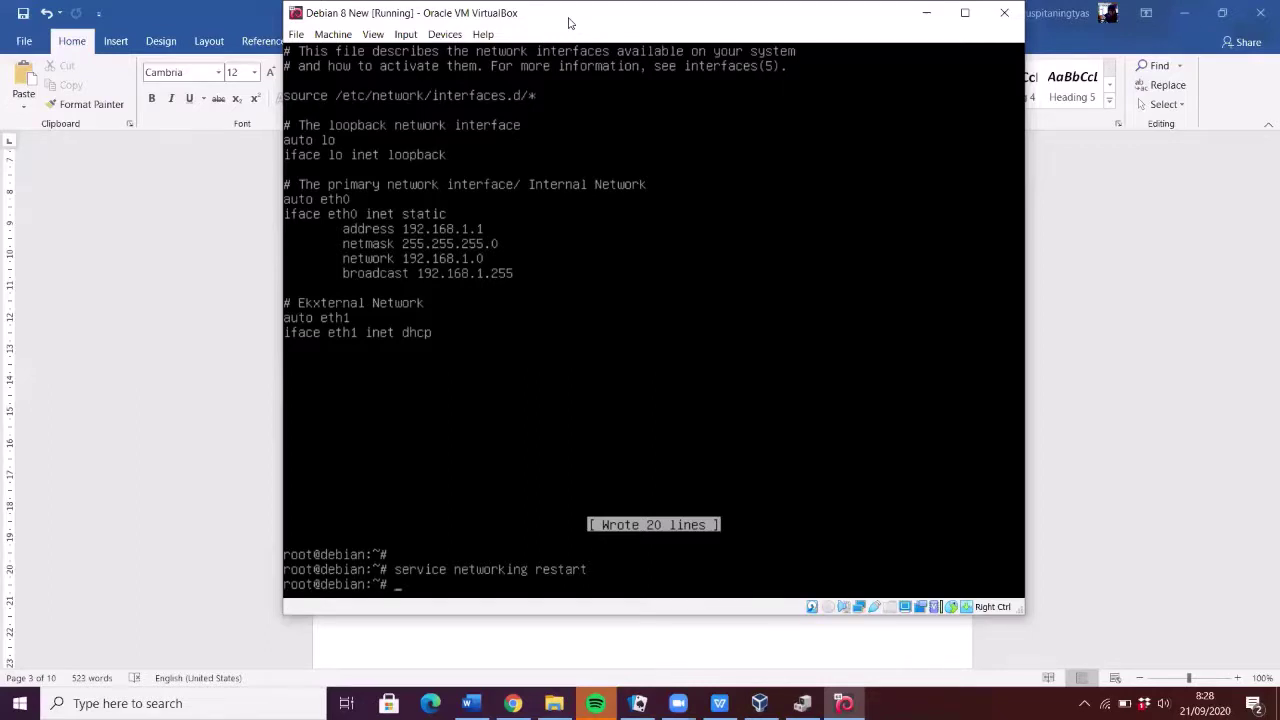
pyautogui.write('/etc/init.d/networking')
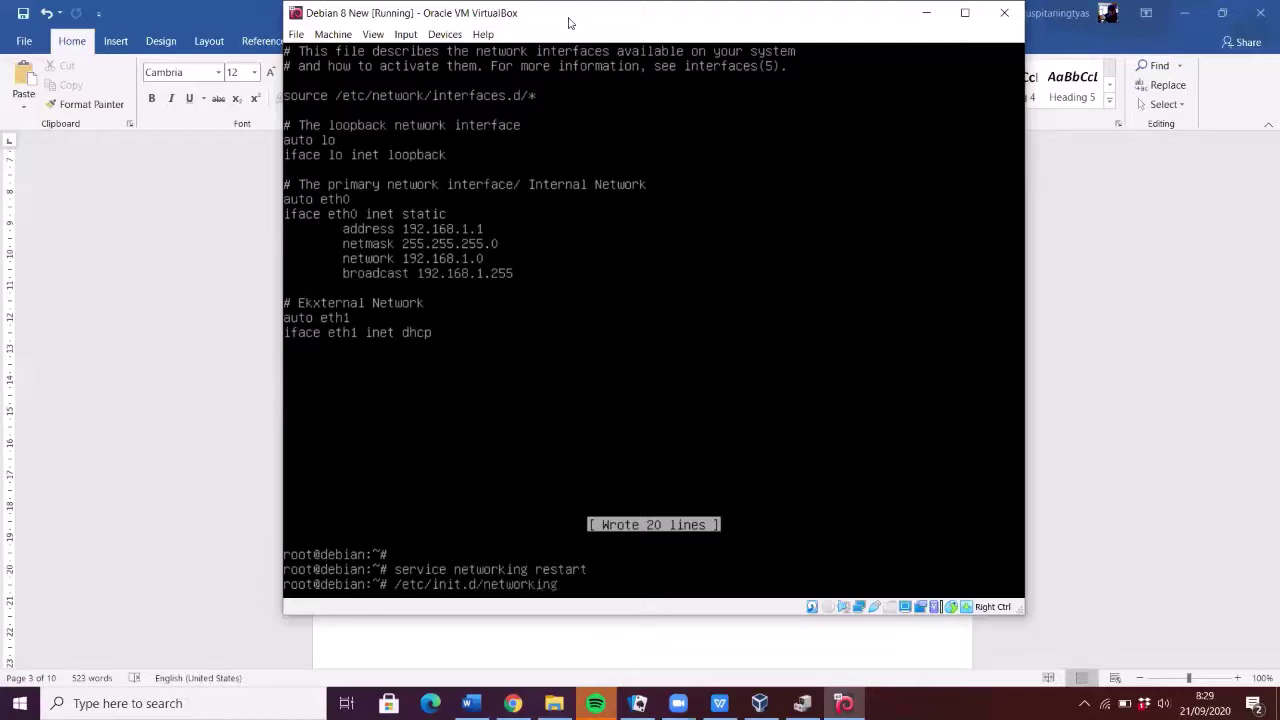
pyautogui.write(' restart')
pyautogui.press('Return')
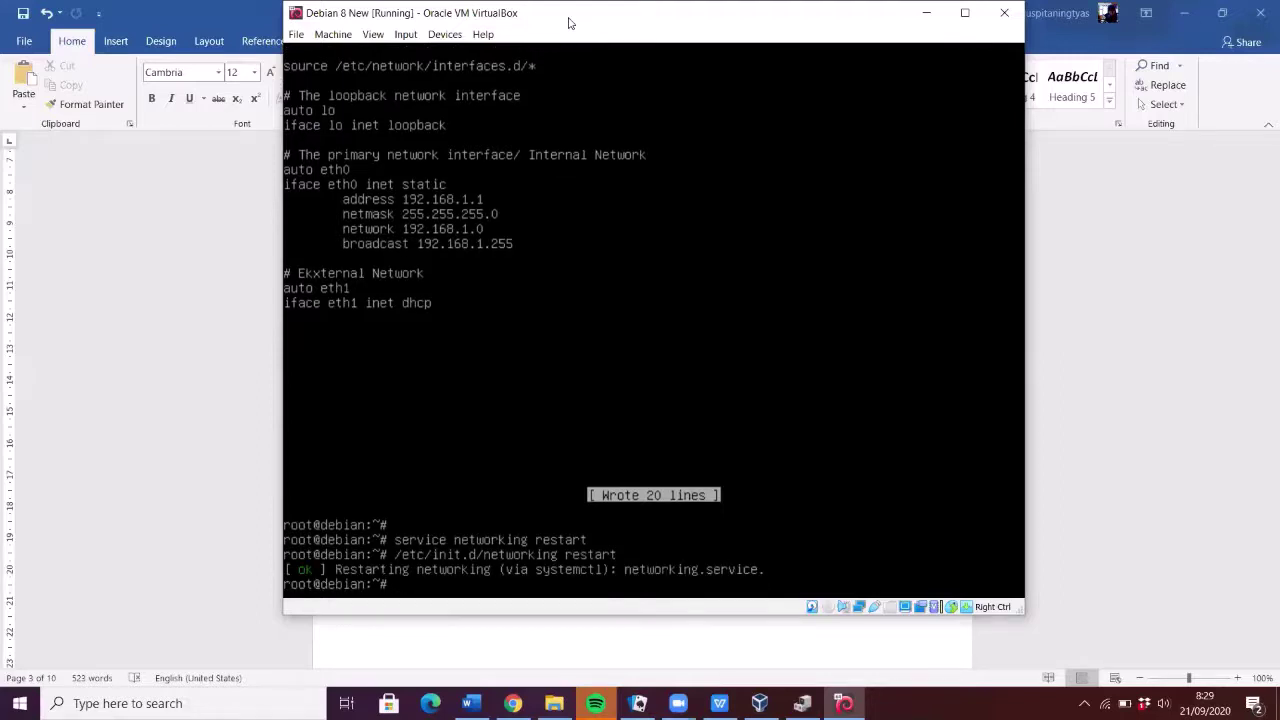
# - Run ifconfig to confirm eth0 at 192.168.1.1 and eth1 at 192.168.0.20
pyautogui.write('ifconfig')
pyautogui.press('Return')
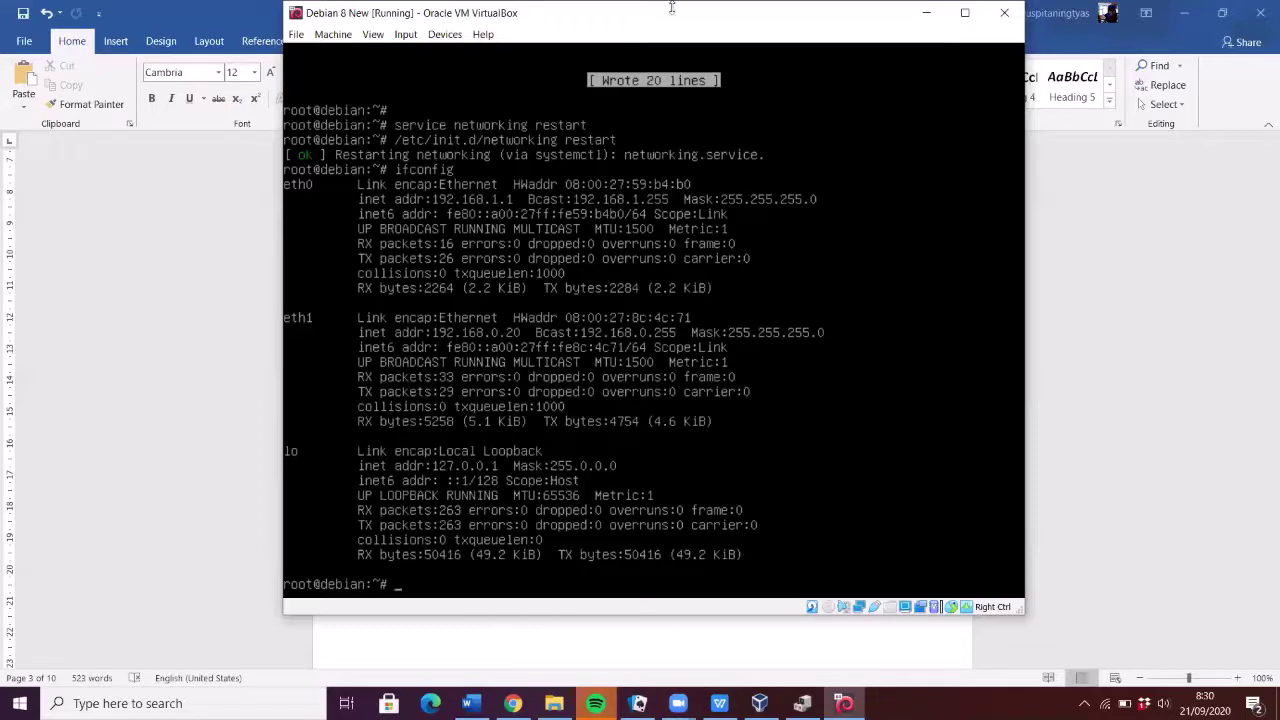
pyautogui.moveTo(782, 14); pyautogui.dragTo(1182, 203)
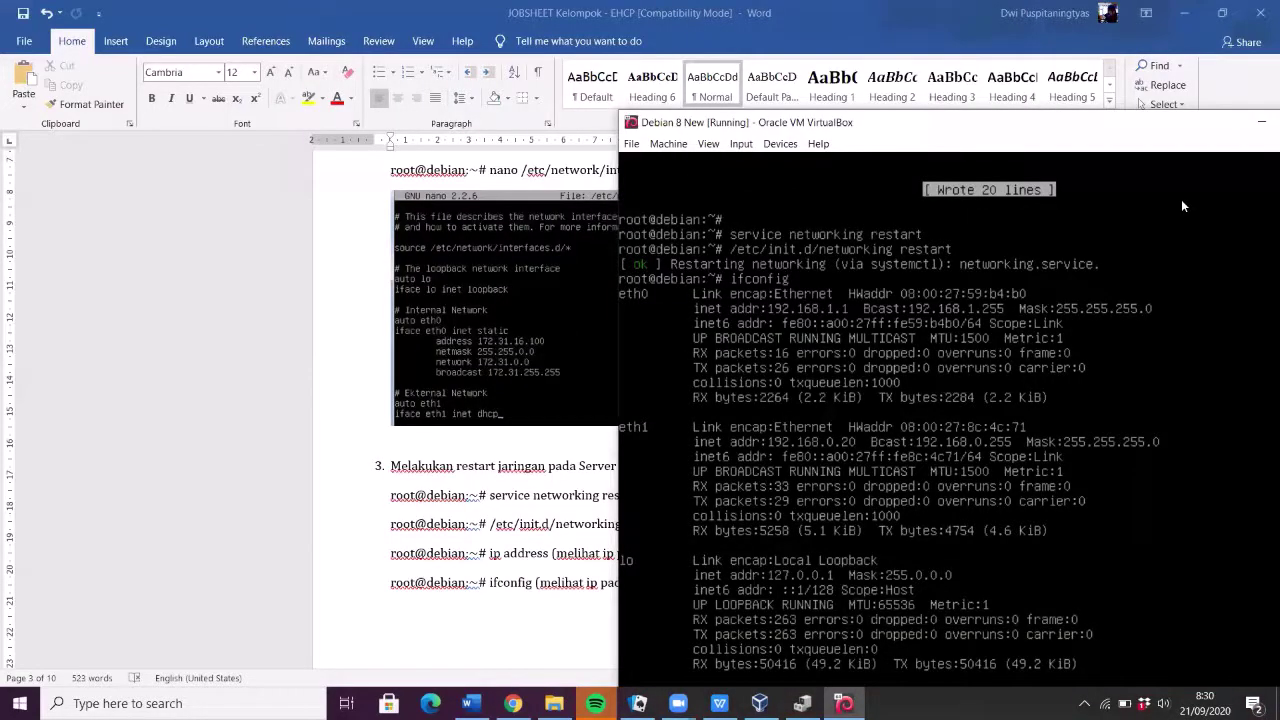
pyautogui.moveTo(1118, 121); pyautogui.dragTo(756, 81)
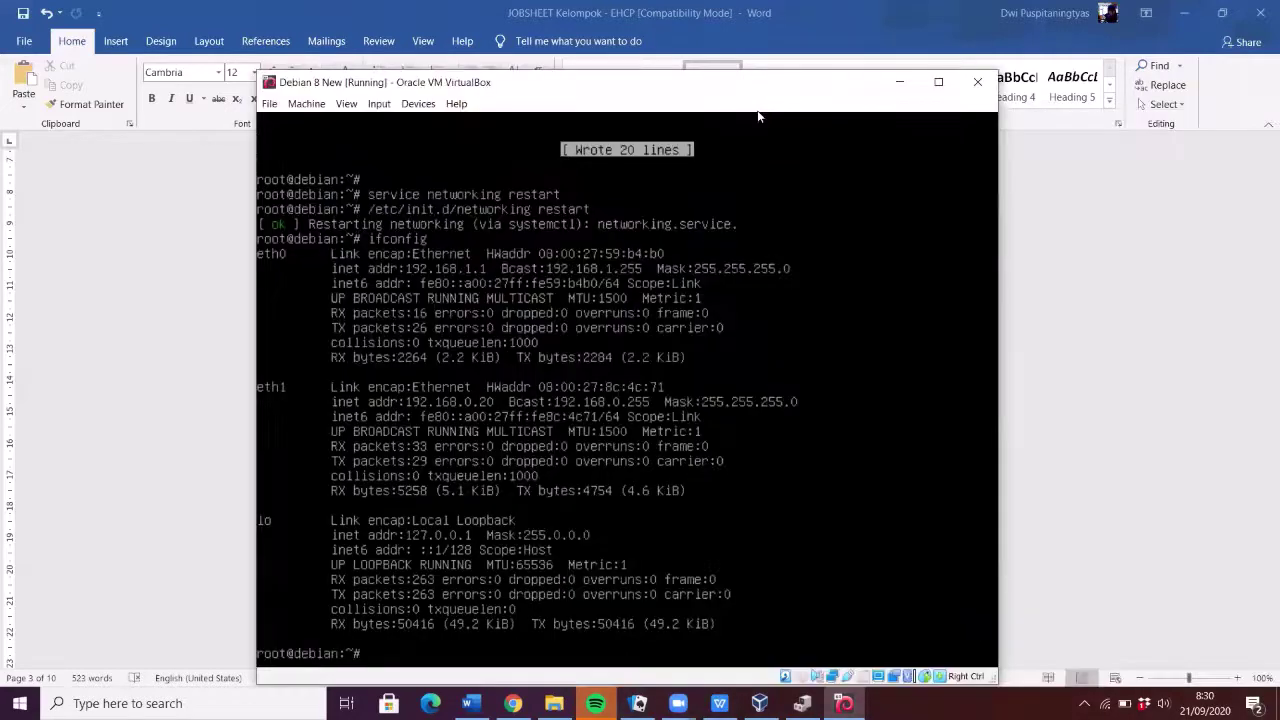
# - Minimise the VM and scroll the Word guide to step 4
pyautogui.click(914, 84)
pyautogui.scroll(-3, 694, 380)
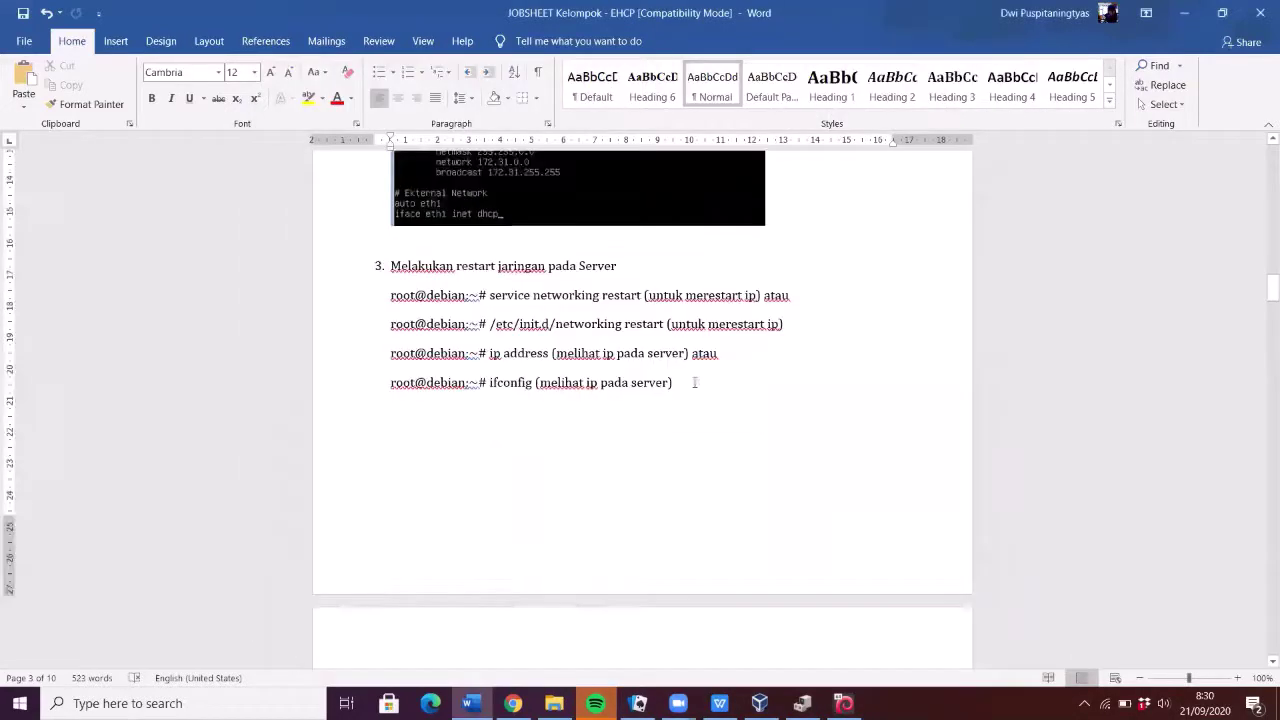
pyautogui.scroll(-5, 694, 382)
pyautogui.scroll(-1, 694, 382)
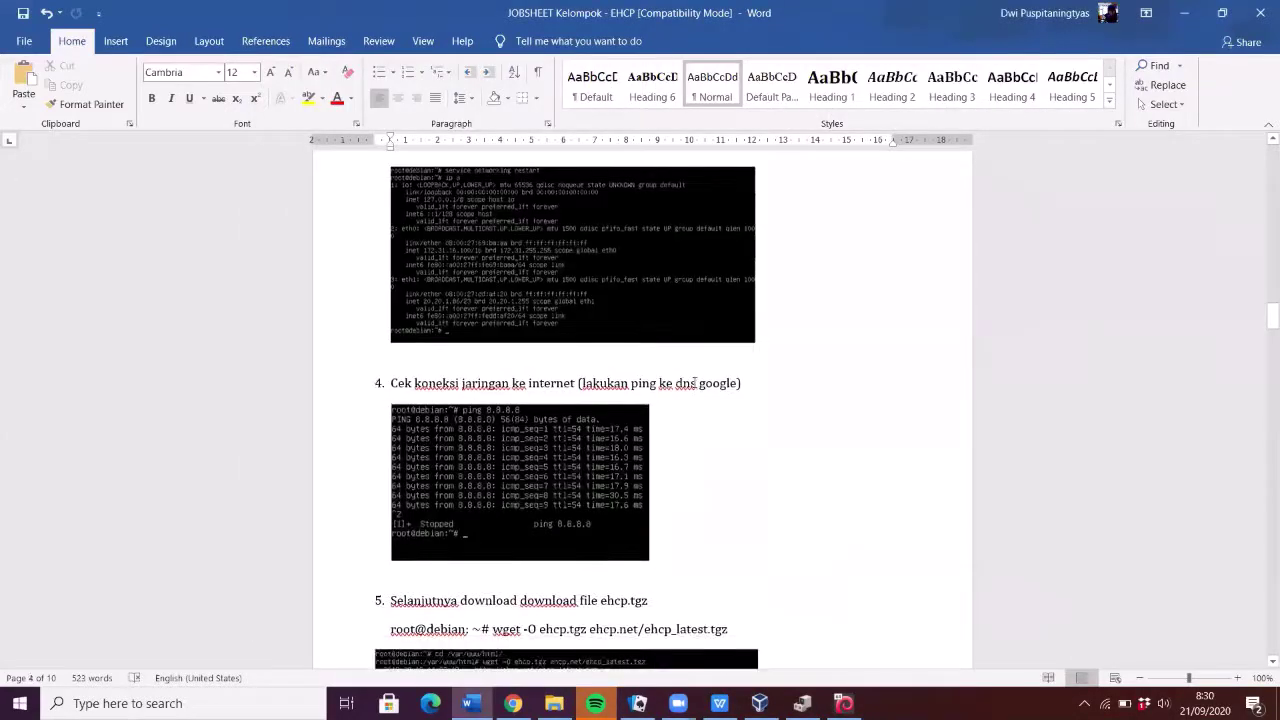
pyautogui.scroll(-5, 694, 383)
pyautogui.scroll(4, 694, 381)
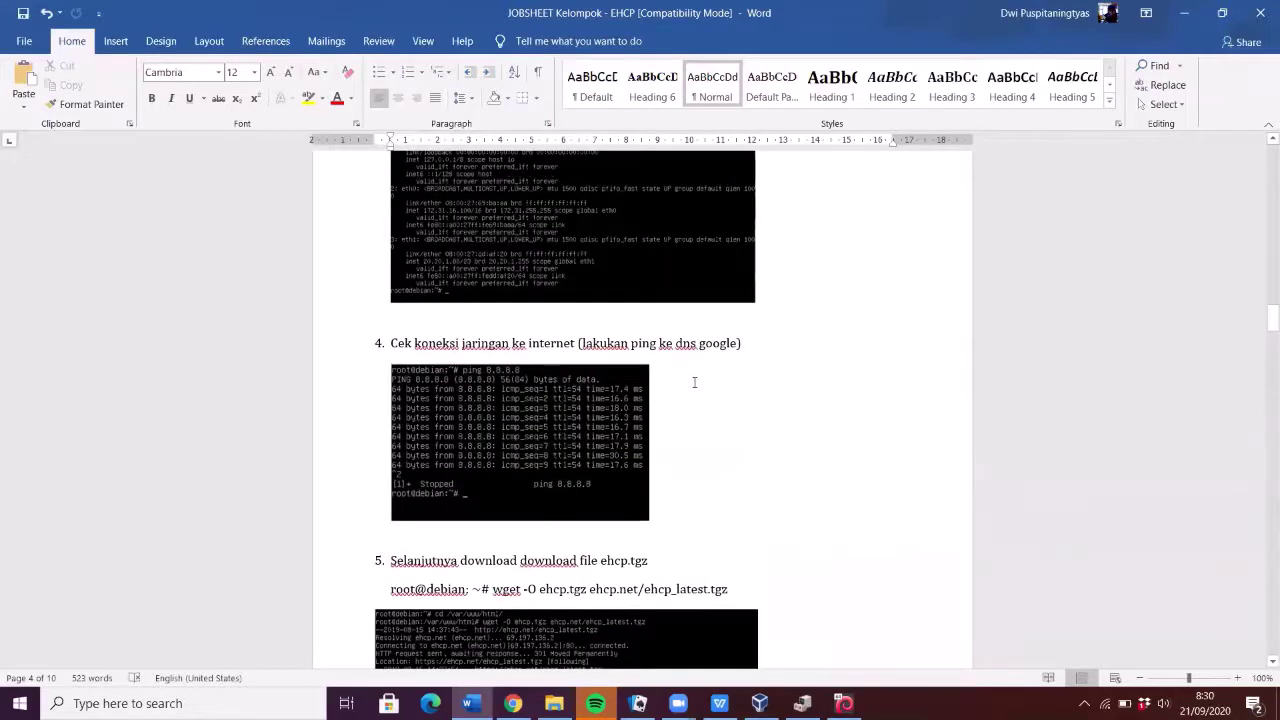
pyautogui.scroll(-2, 694, 382)
pyautogui.click(420, 263)
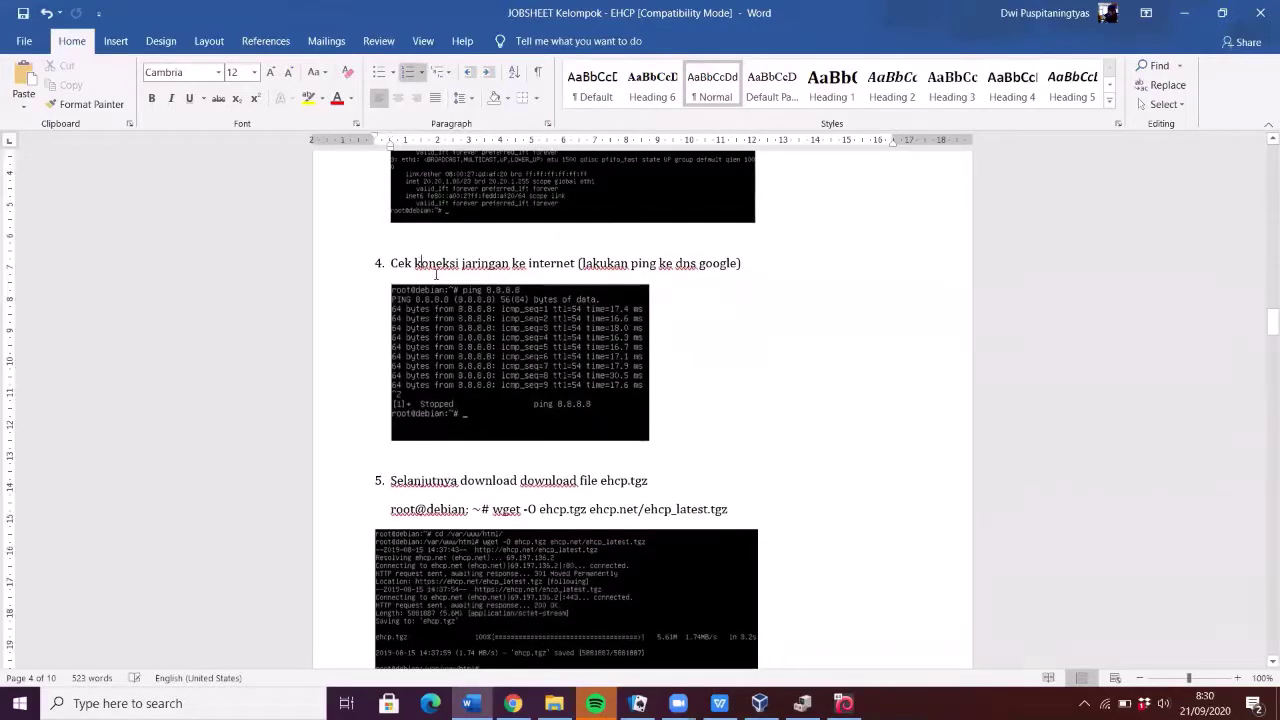
# - Maximise the VM and ping 8.8.8.8, stopping after 6 of 7 replies, then return to Word
pyautogui.click(844, 703)
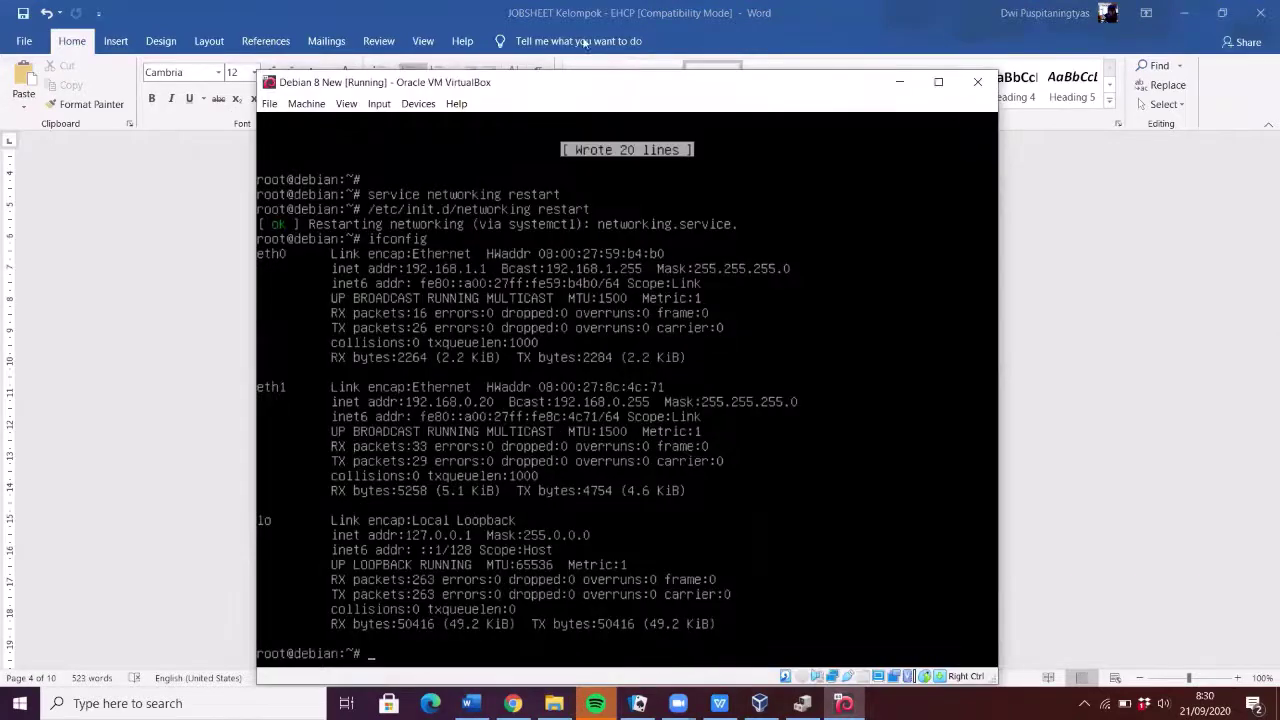
pyautogui.doubleClick(605, 83)
pyautogui.write('ping ')
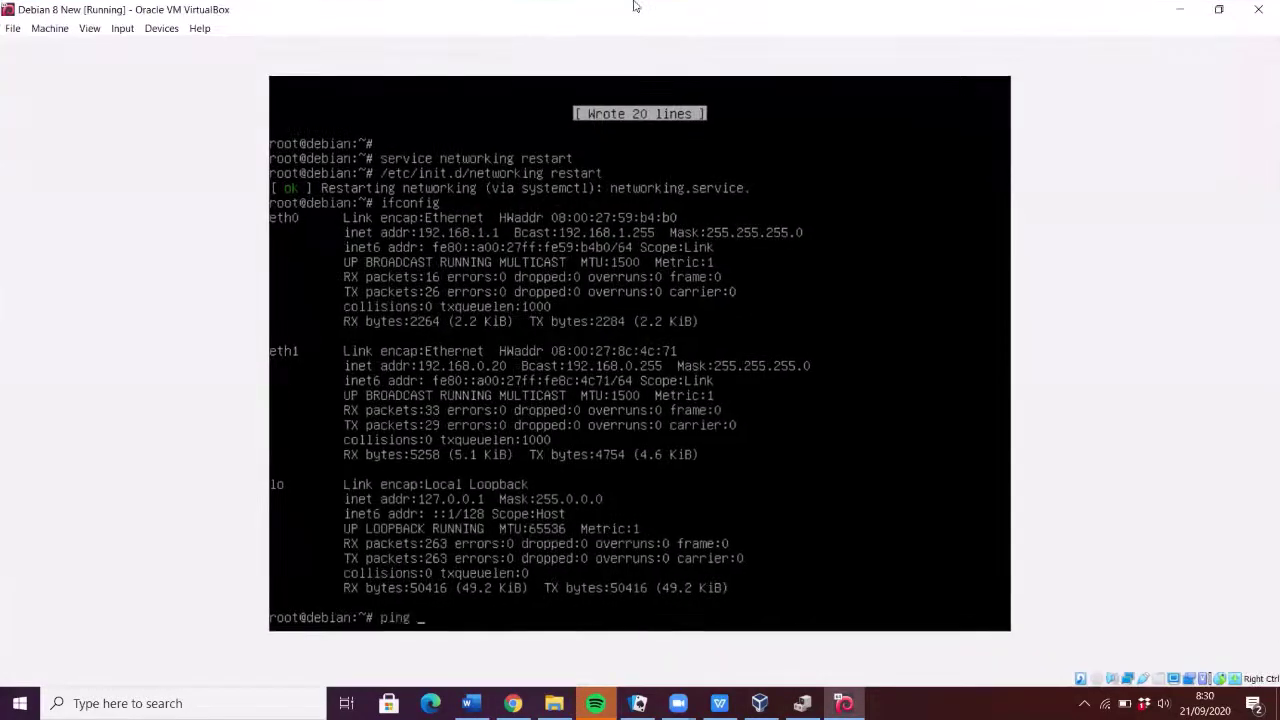
pyautogui.write('8.8.8.8')
pyautogui.press('Return')
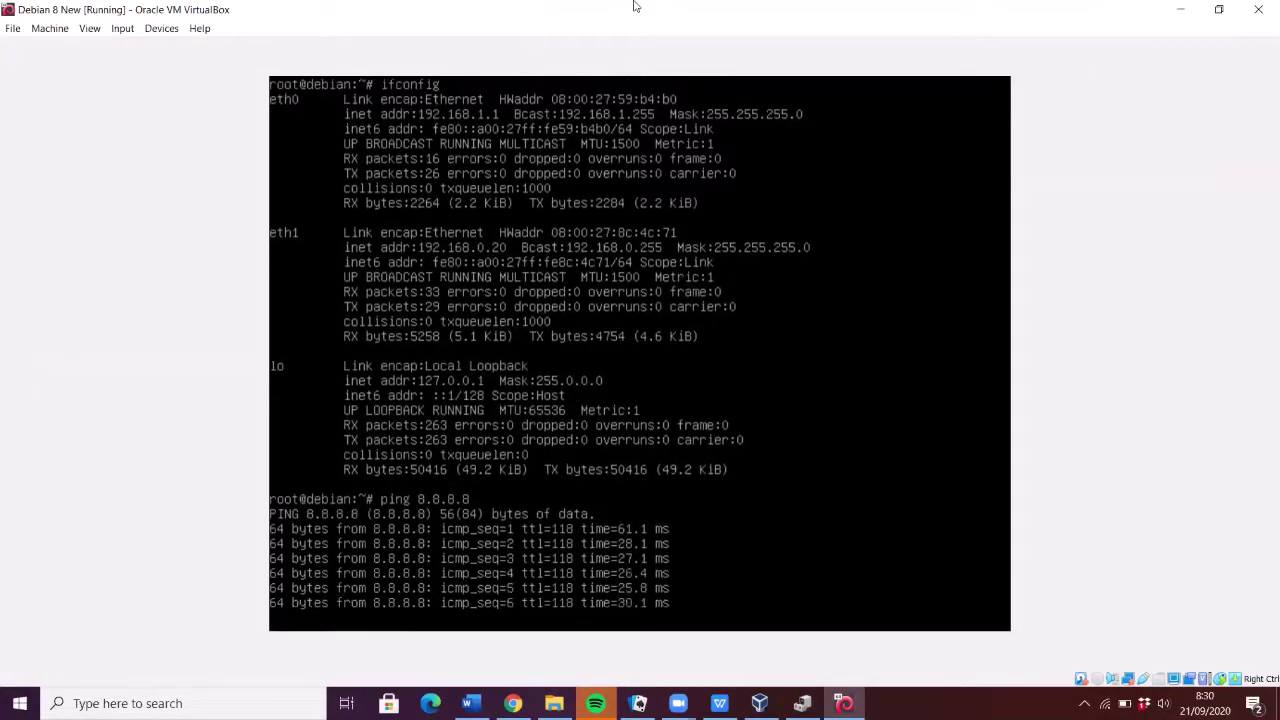
pyautogui.hotkey('ctrl', 'c')
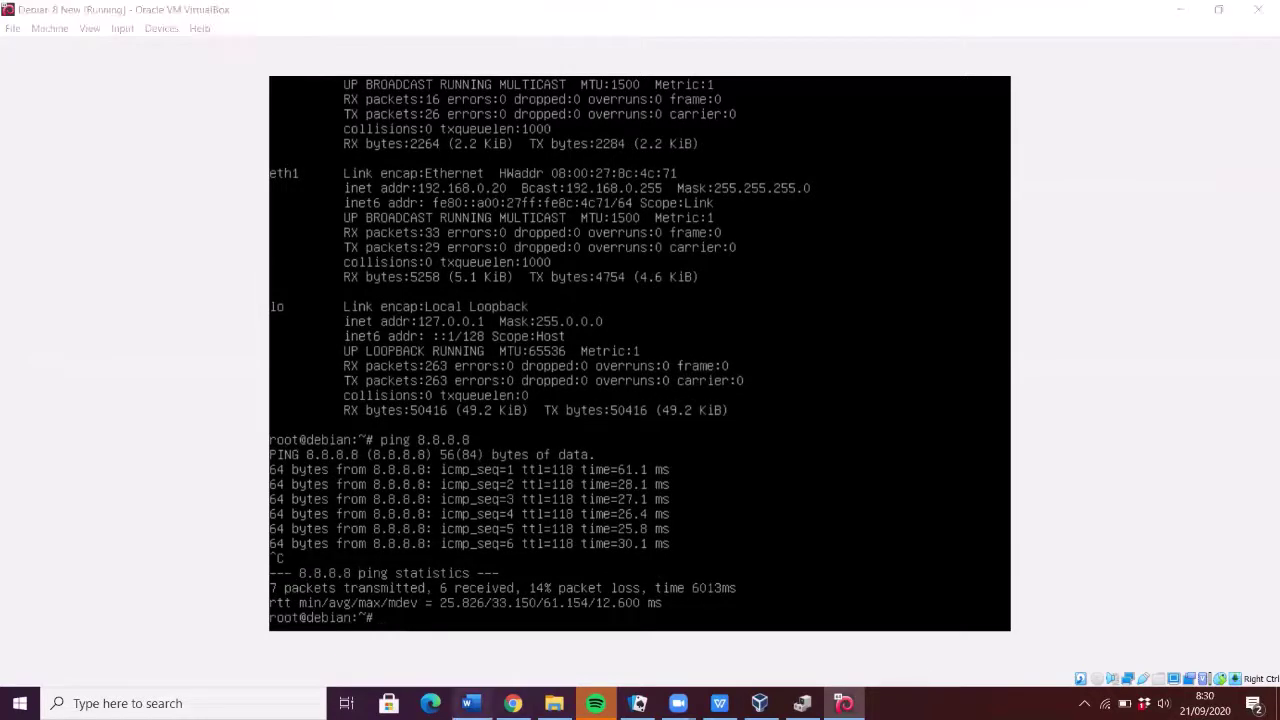
pyautogui.click(470, 703)
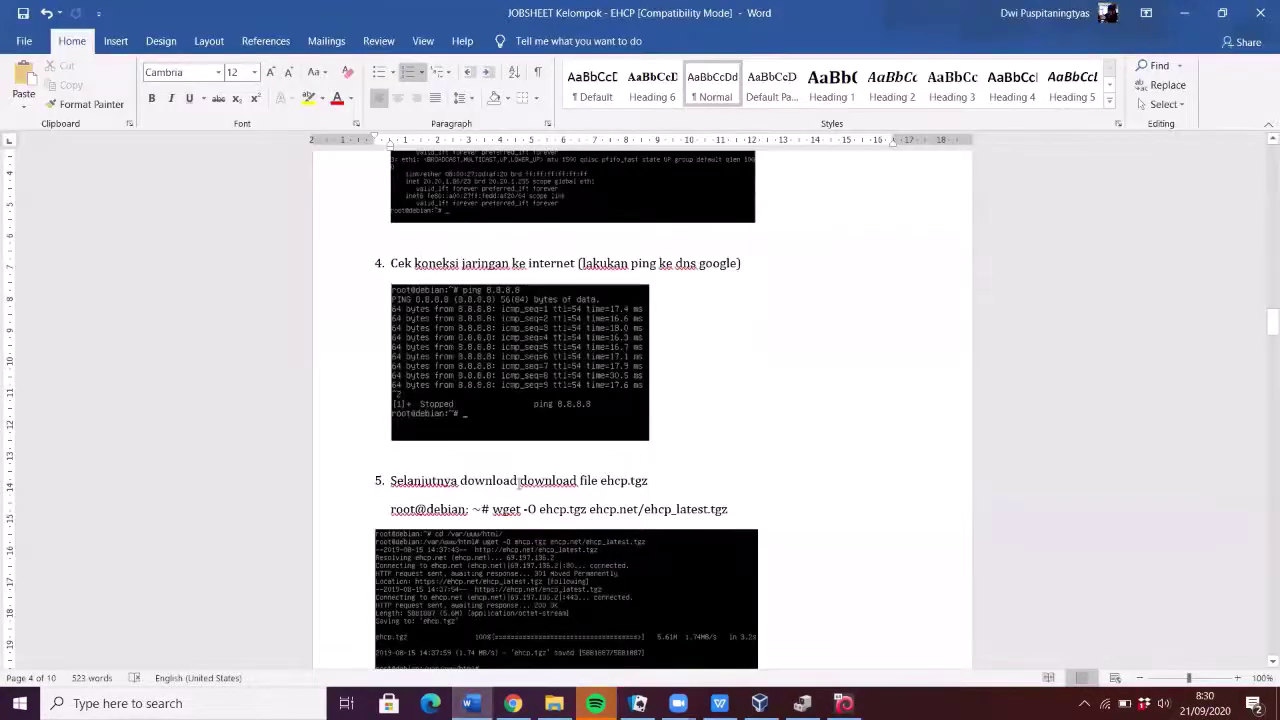
# - Open a new Microsoft Edge window, then view the guide's step 5 wget of ehcp.tgz
pyautogui.scroll(-3, 518, 482)
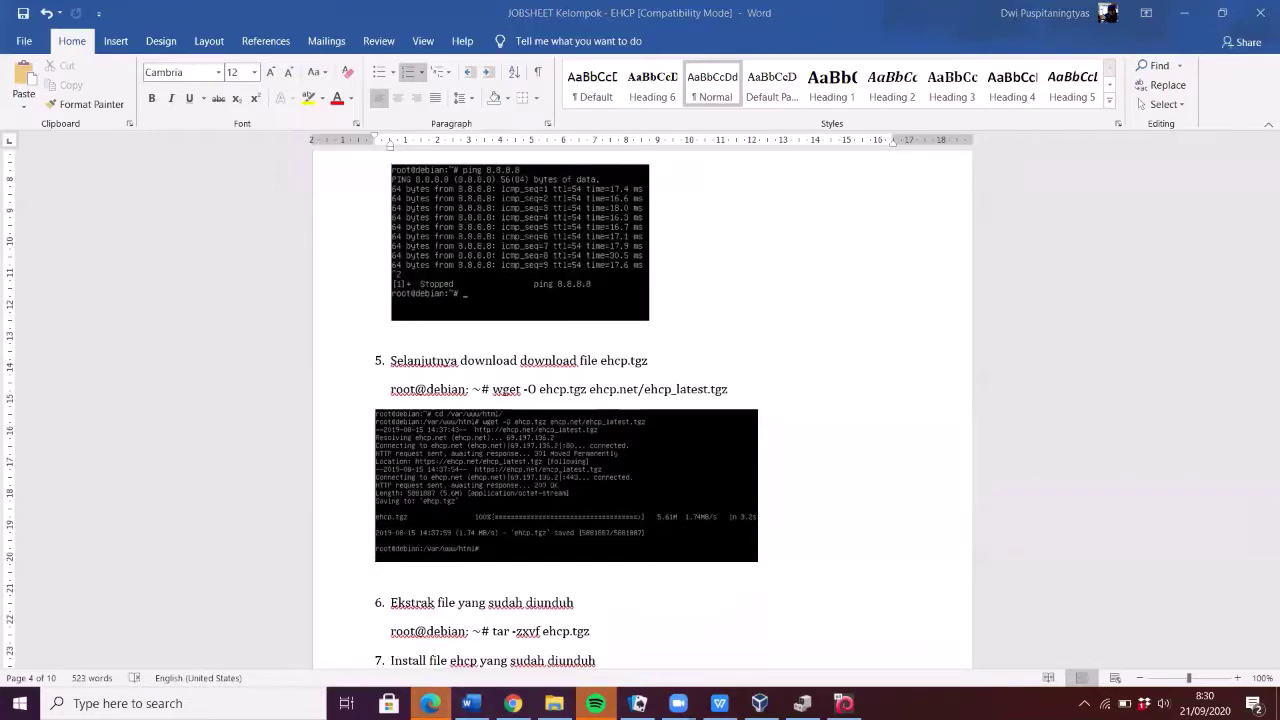
pyautogui.rightClick(430, 703)
pyautogui.click(405, 669)
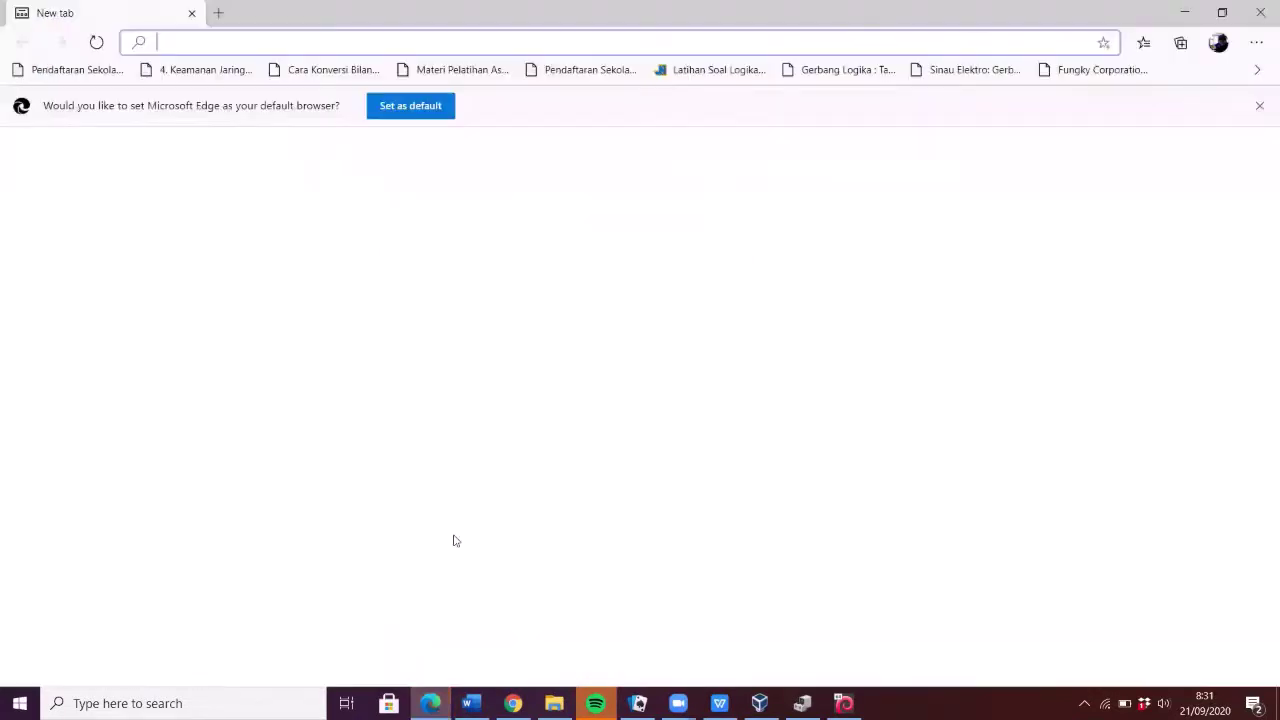
pyautogui.scroll(-2, 678, 341)
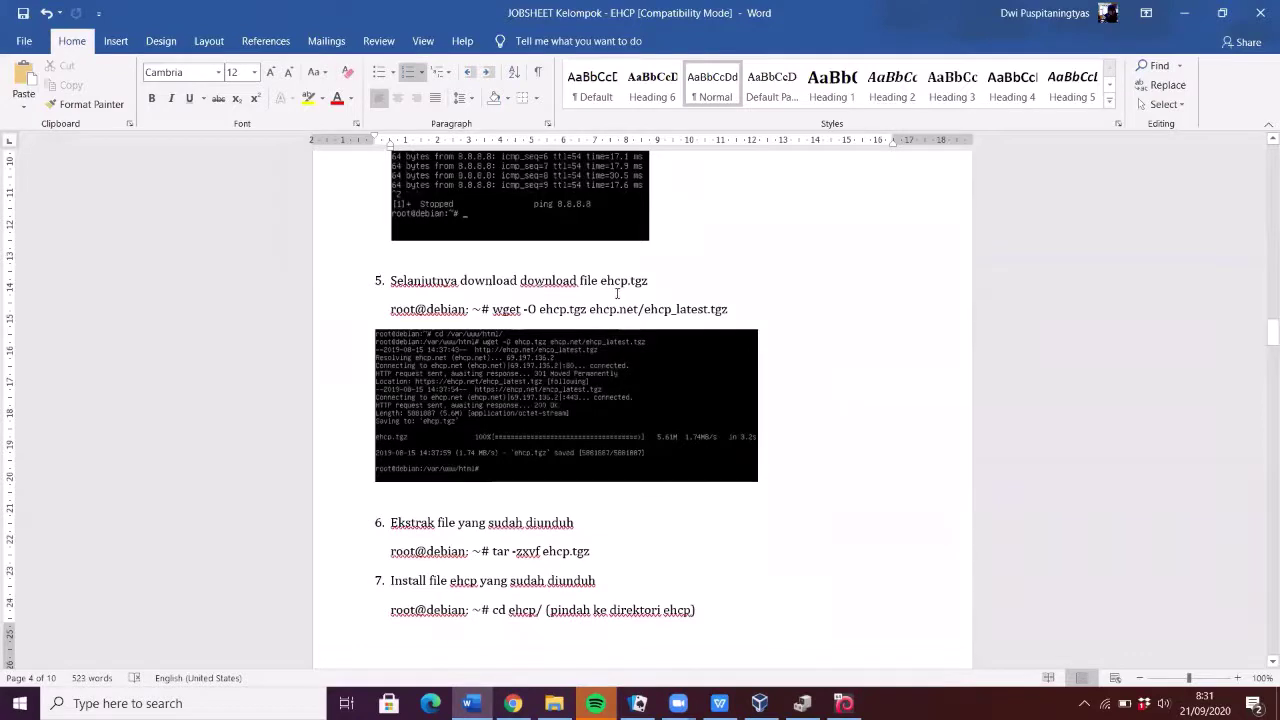
# - Delete the duplicated word 'download' in step 5 and select ehcp.net/ehcp_latest.tgz in the wget line
pyautogui.moveTo(577, 281); pyautogui.dragTo(521, 281)
pyautogui.press('BackSpace')
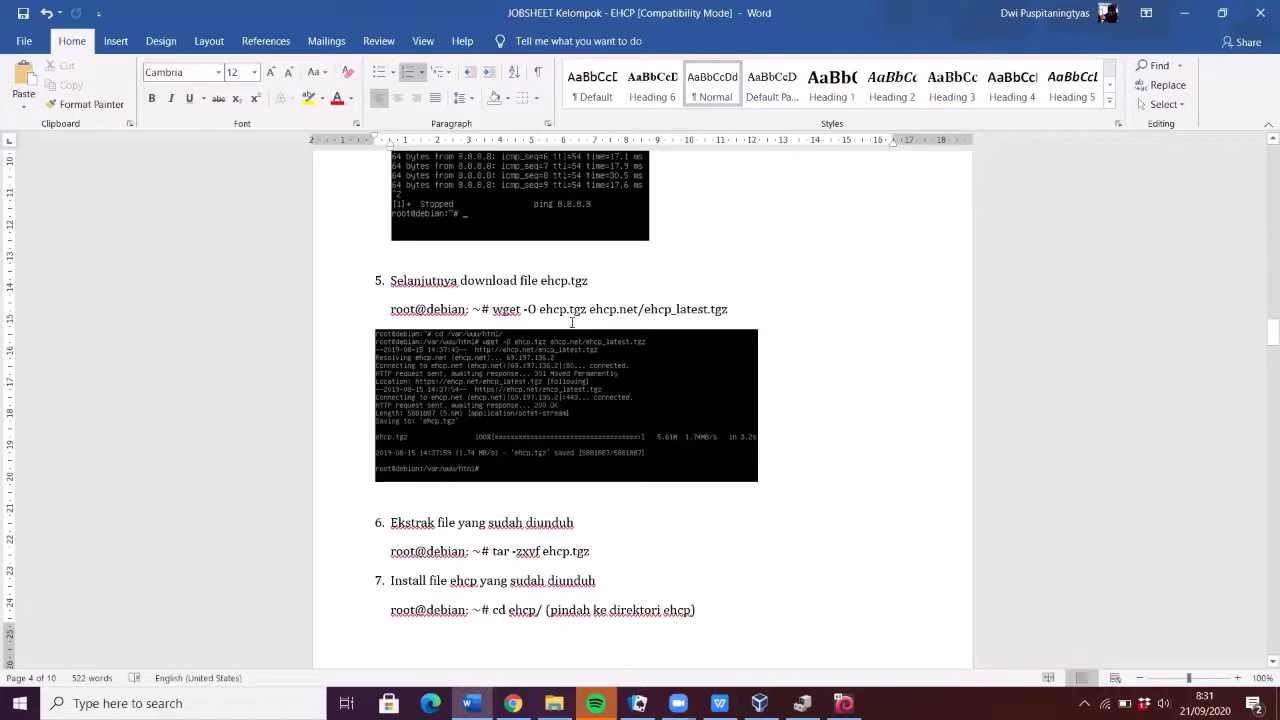
pyautogui.moveTo(596, 311); pyautogui.dragTo(627, 313)
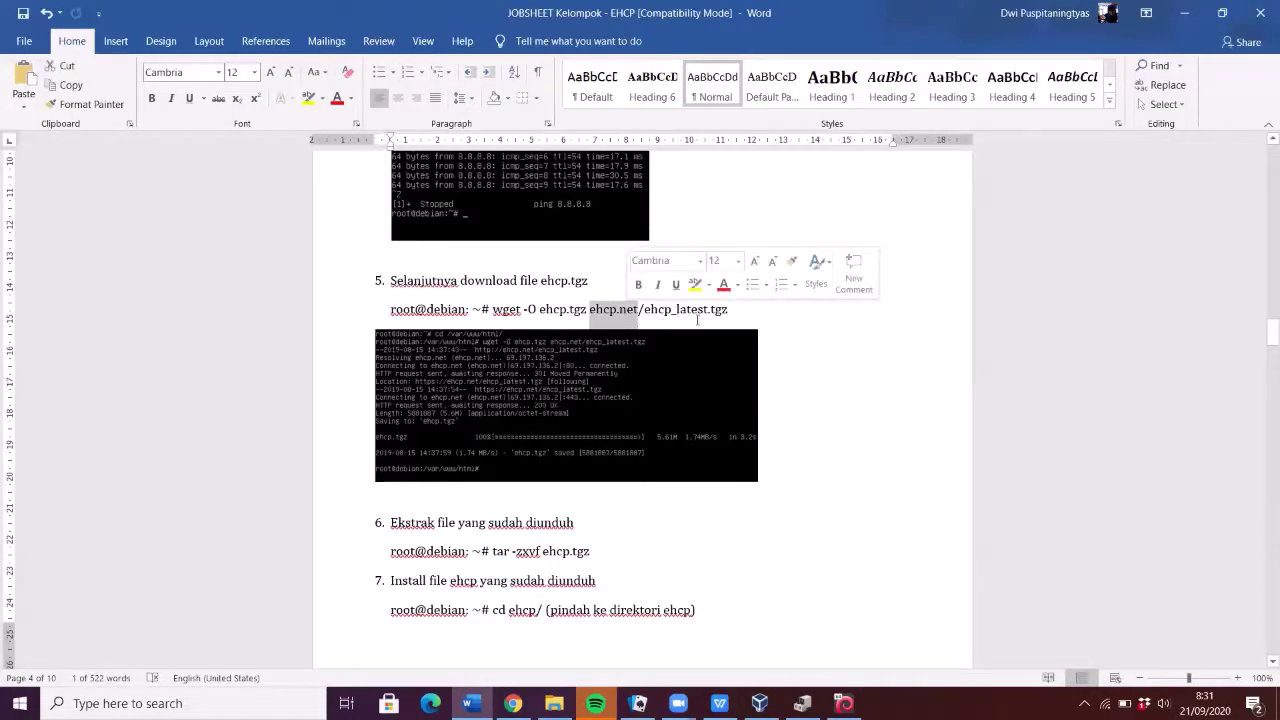
pyautogui.moveTo(589, 312); pyautogui.dragTo(730, 320)
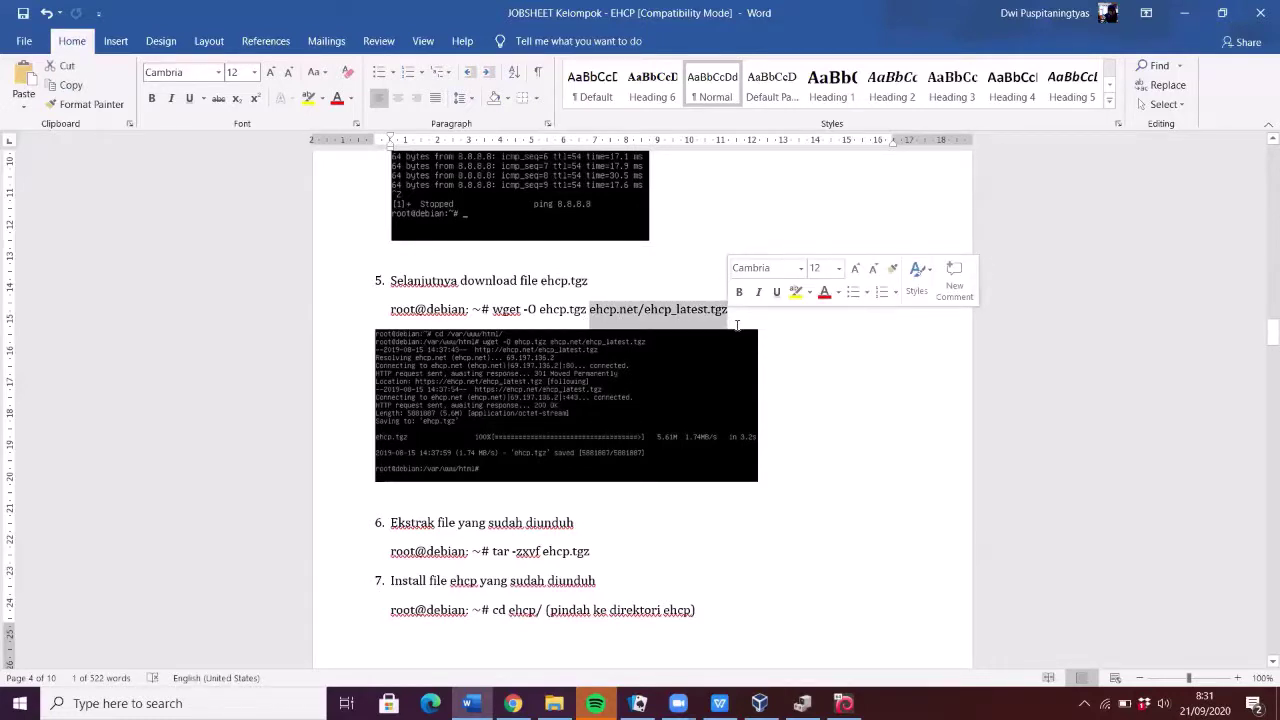
pyautogui.scroll(-2, 500, 269)
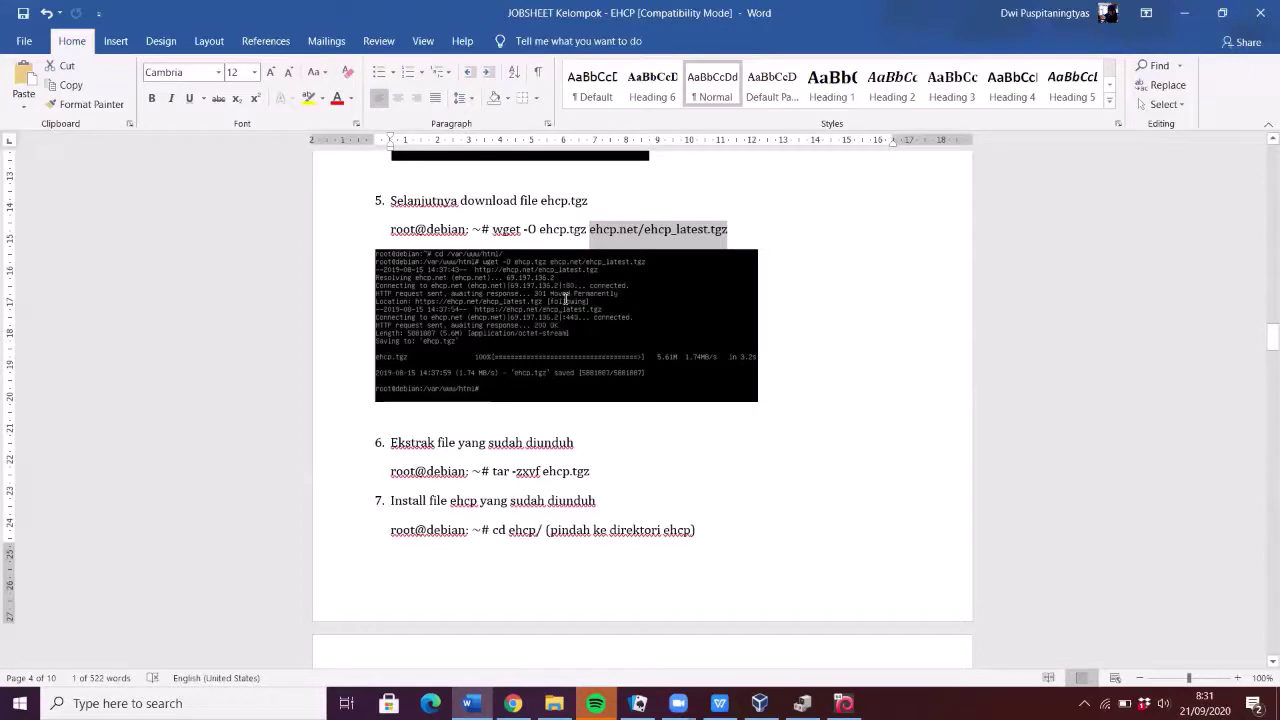
pyautogui.scroll(-4, 550, 312)
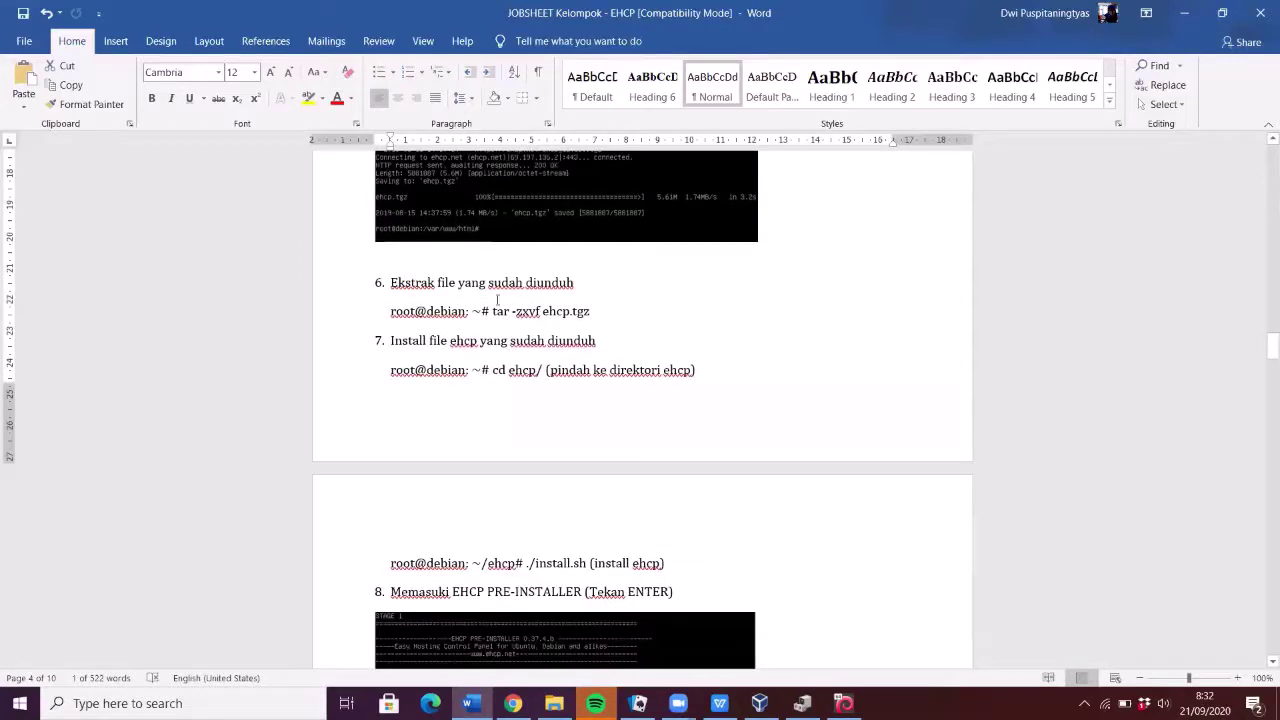
pyautogui.scroll(2, 530, 298)
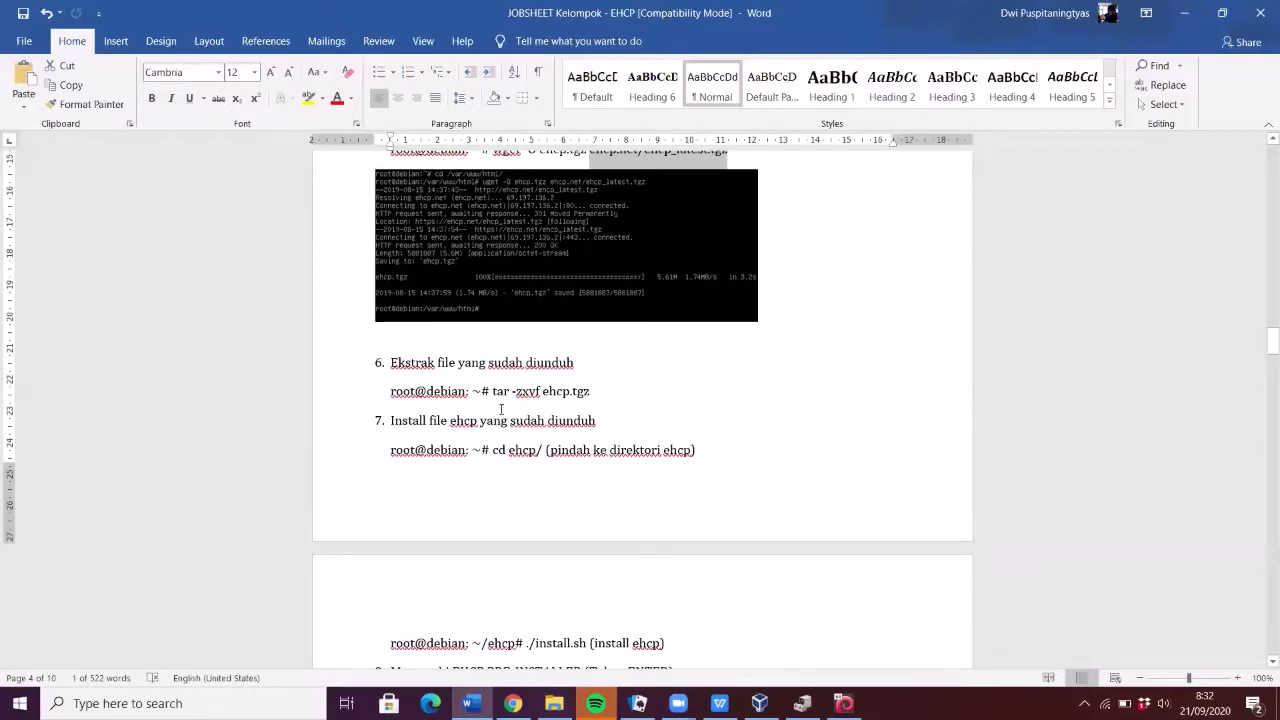
# - Select ehcp.tgz in the tar line, deselect it, and scroll down toward the step 8 screenshot
pyautogui.moveTo(493, 394); pyautogui.dragTo(503, 396)
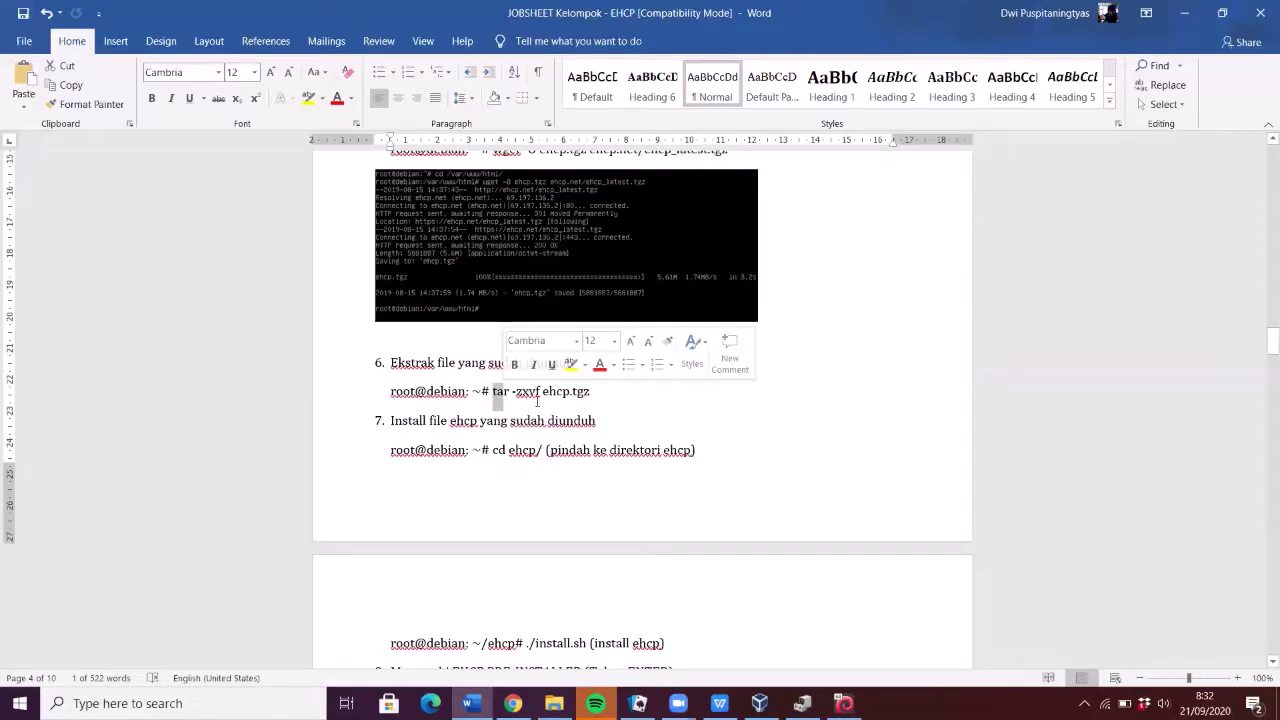
pyautogui.moveTo(543, 393); pyautogui.dragTo(596, 398)
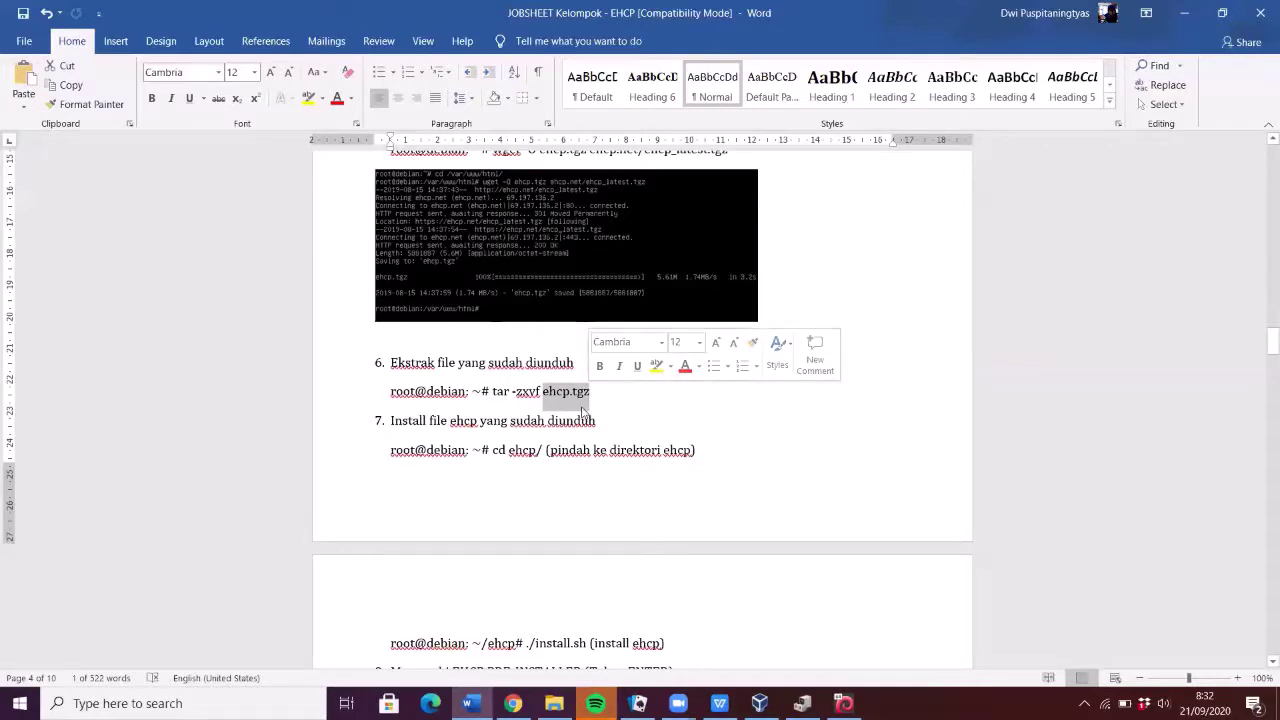
pyautogui.scroll(-3, 586, 413)
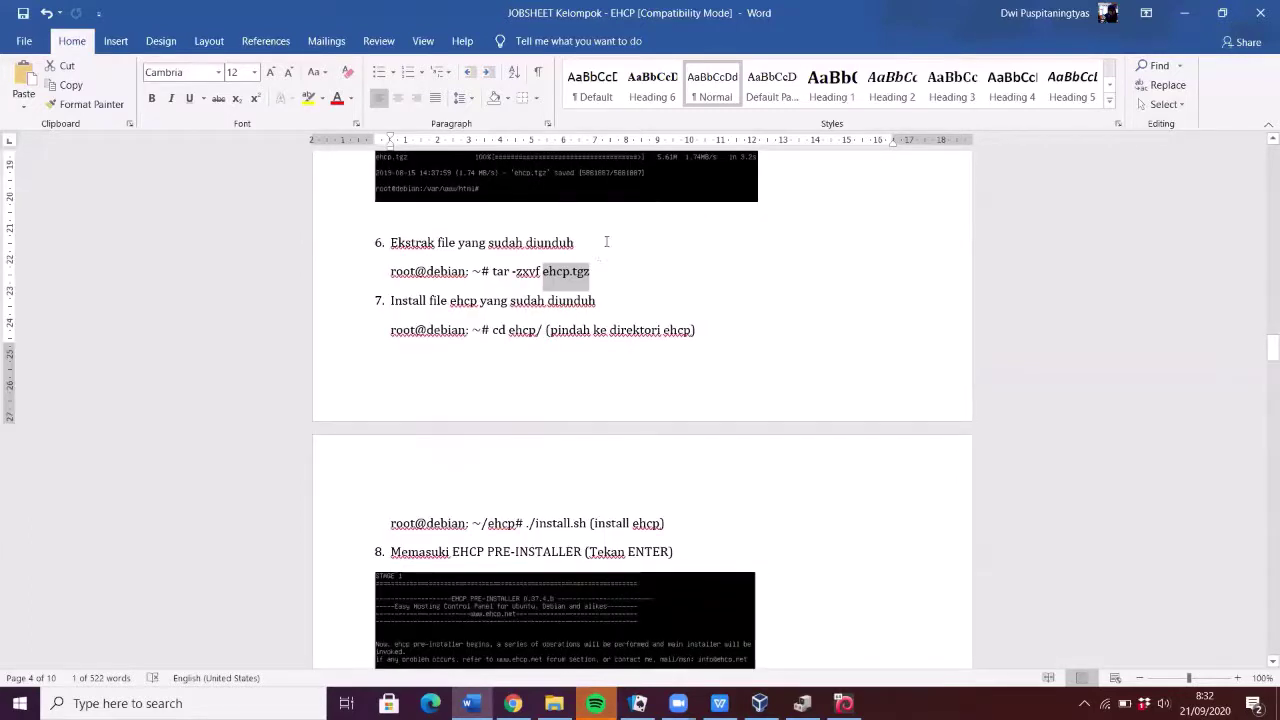
pyautogui.click(580, 278)
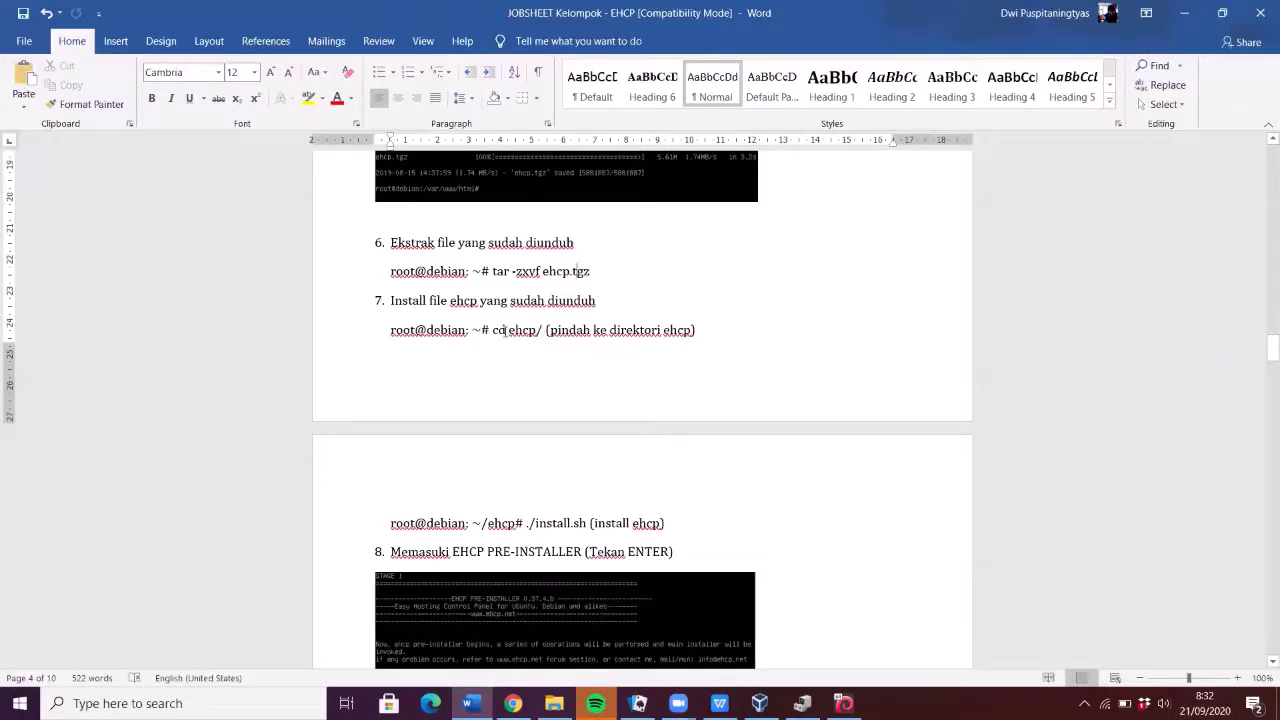
pyautogui.scroll(-3, 490, 402)
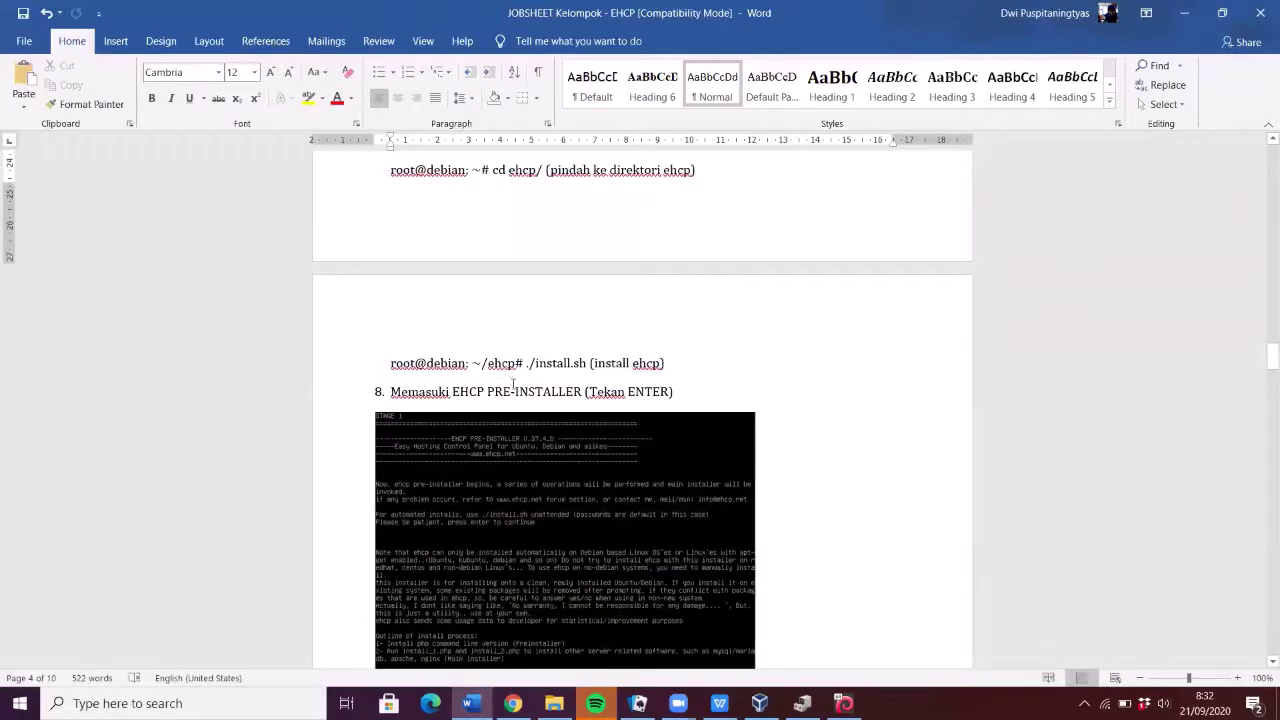
# - Select then deselect ehcp# on the install.sh line, and zoom the page to about 231%
pyautogui.click(495, 367)
pyautogui.doubleClick(500, 366)
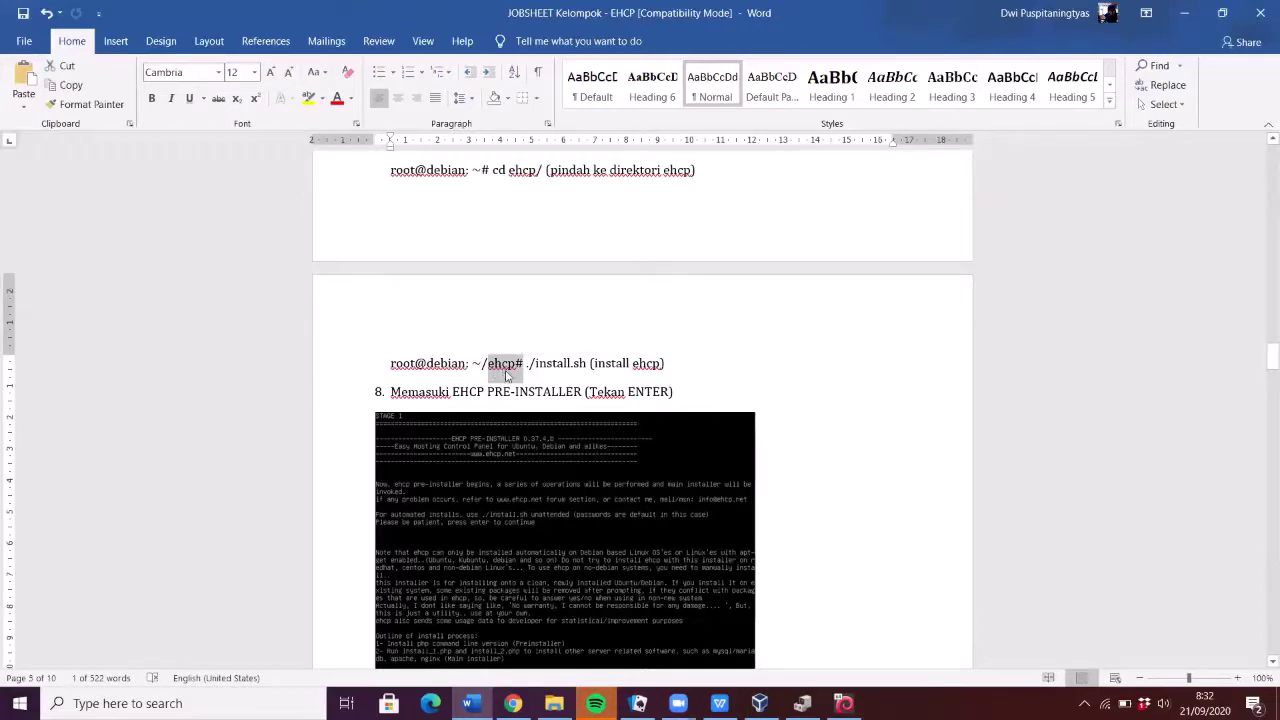
pyautogui.click(528, 370)
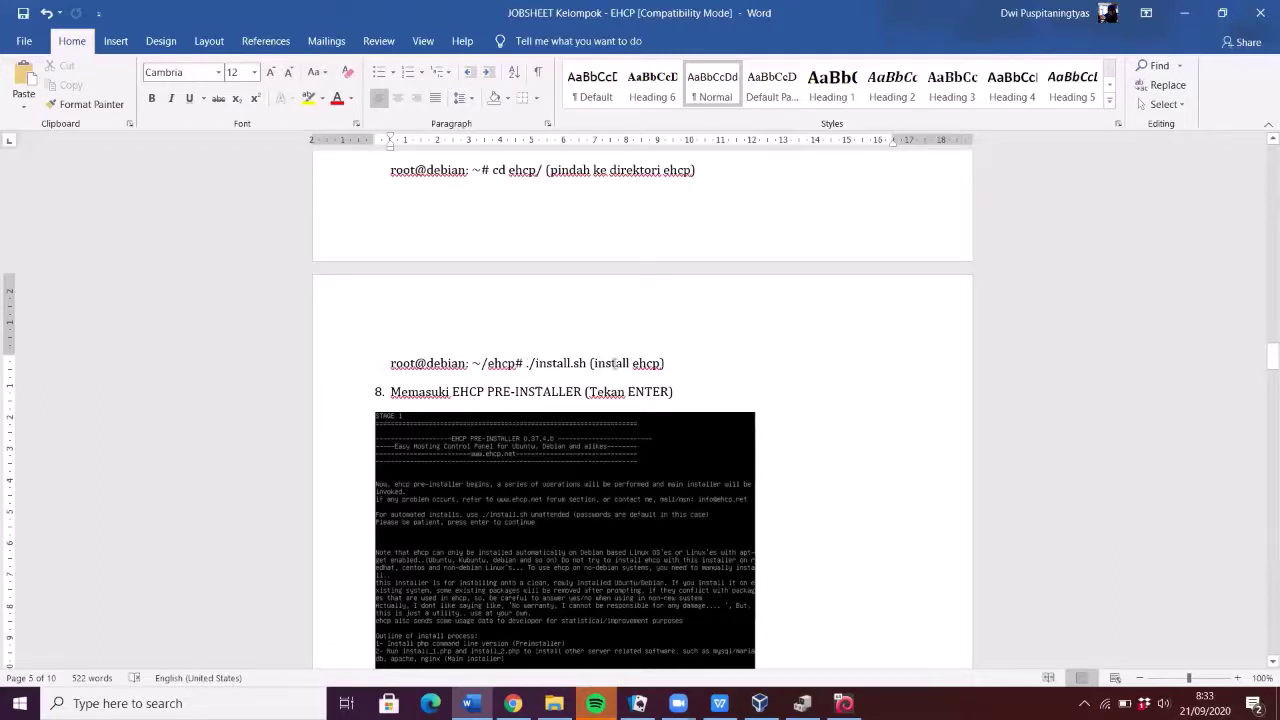
pyautogui.scroll(-3, 616, 363)
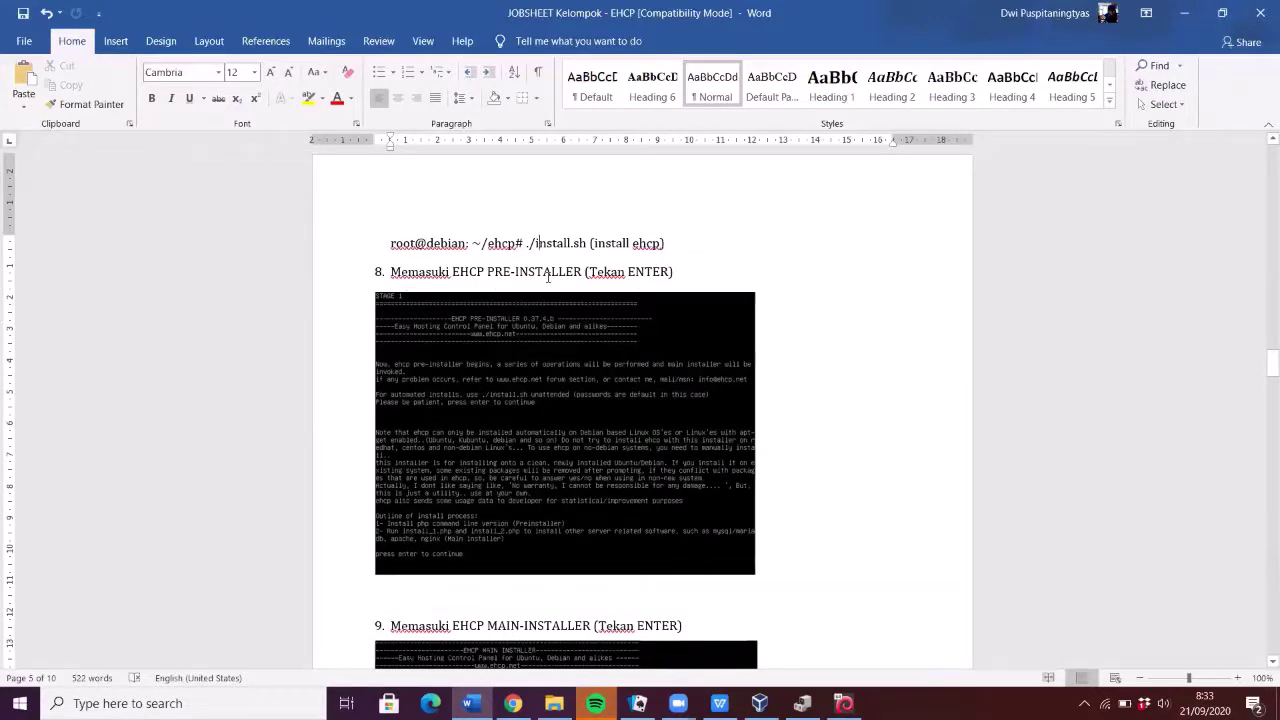
pyautogui.click(1203, 679)
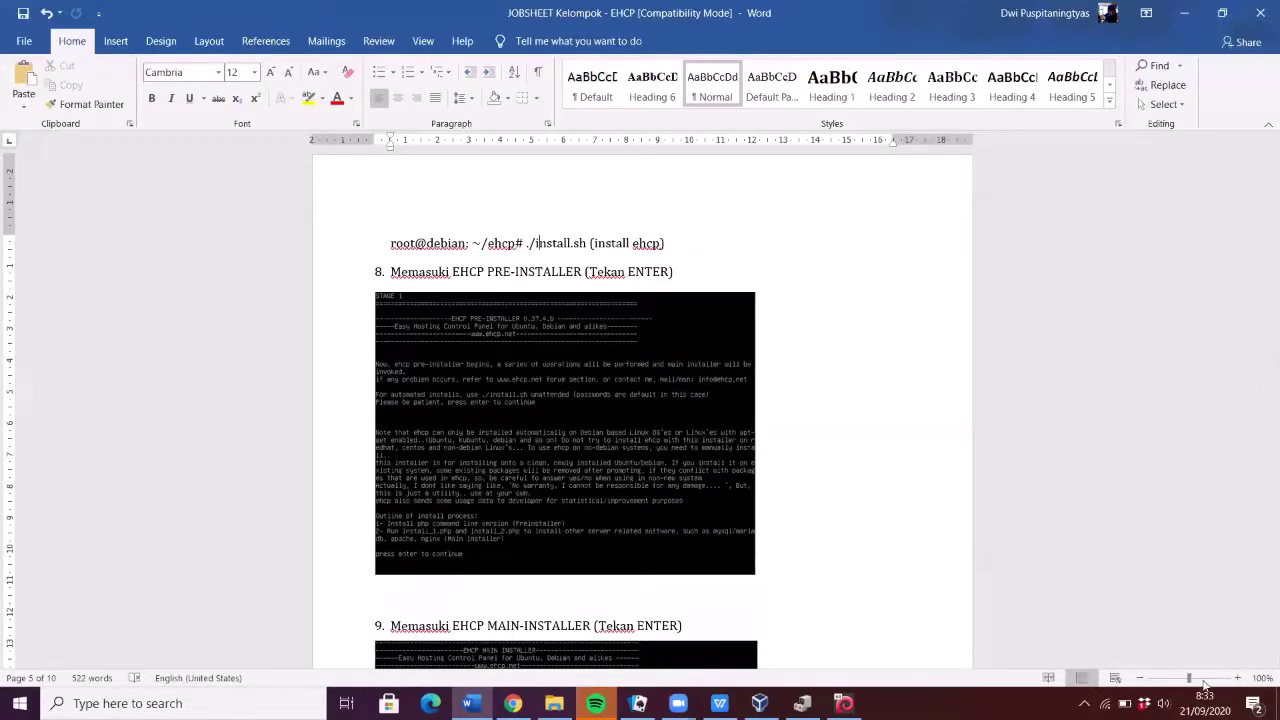
pyautogui.scroll(-4, 684, 454)
pyautogui.scroll(3, 684, 454)
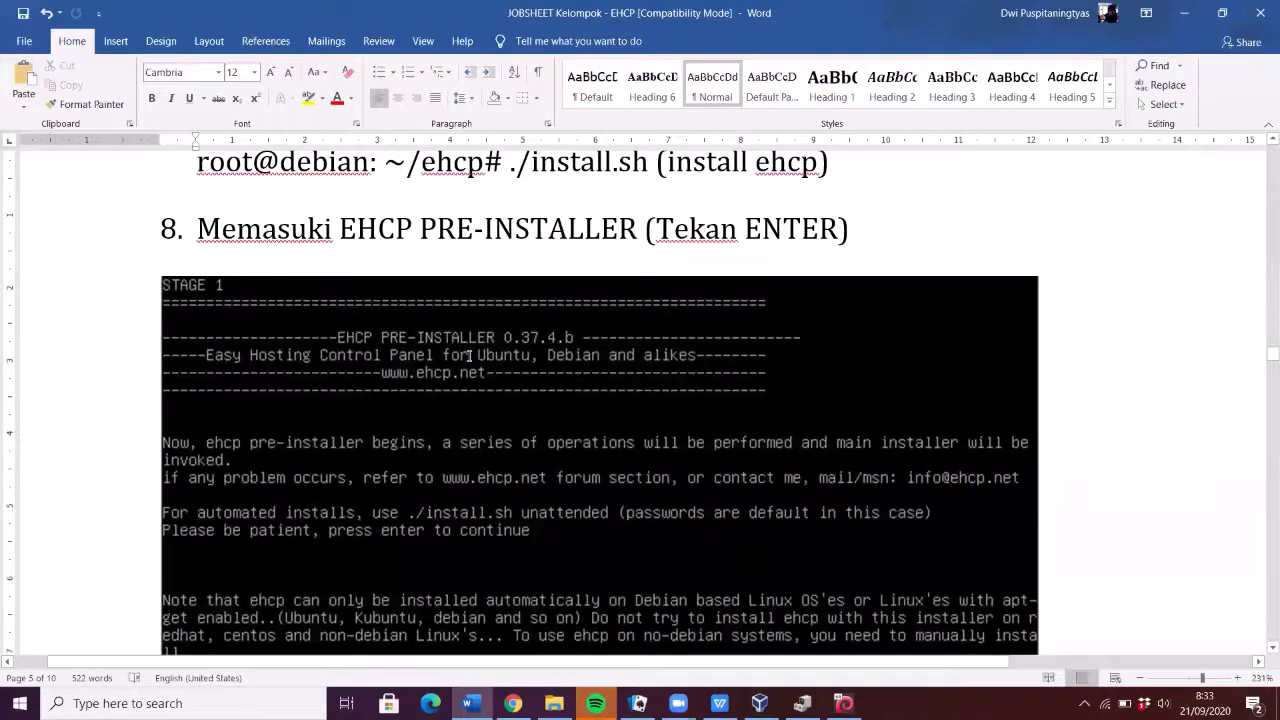
# - Scroll through step 9's main-installer and unpacking screenshots, then back to step 10 on swapping DVD ISOs
pyautogui.scroll(-10, 488, 372)
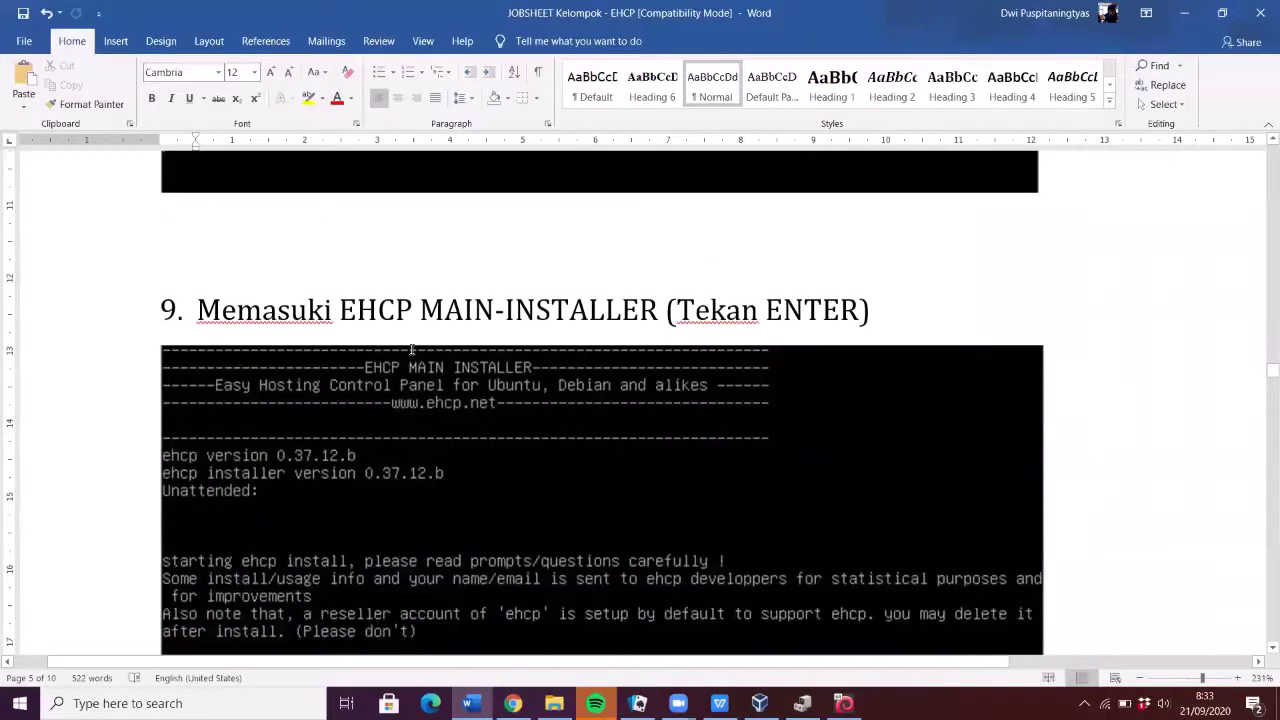
pyautogui.scroll(3, 411, 349)
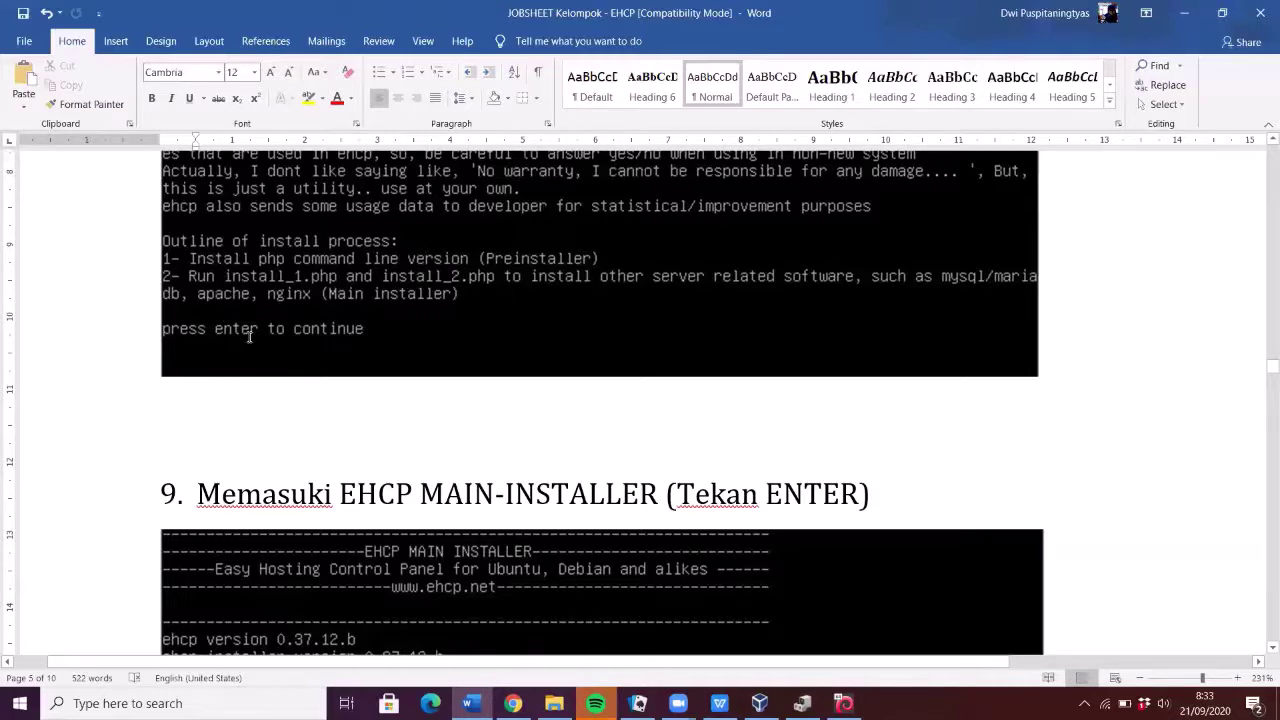
pyautogui.scroll(-5, 249, 337)
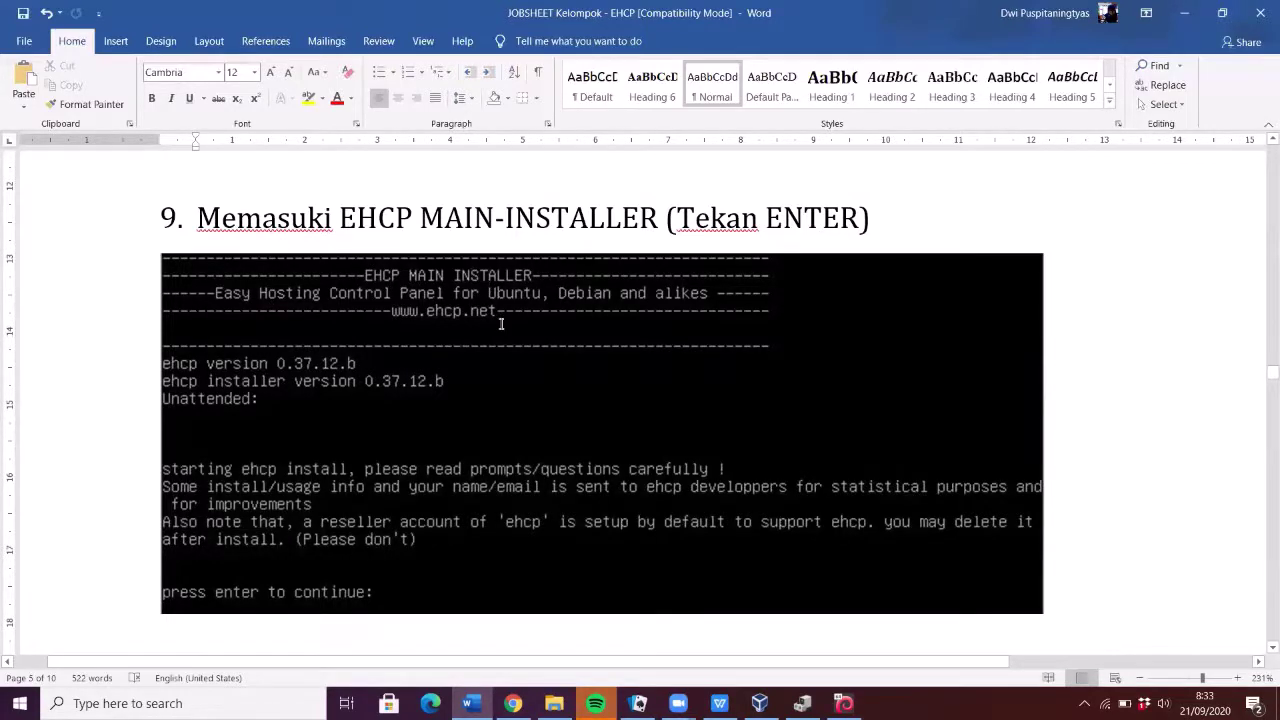
pyautogui.scroll(-4, 501, 323)
pyautogui.scroll(1, 501, 323)
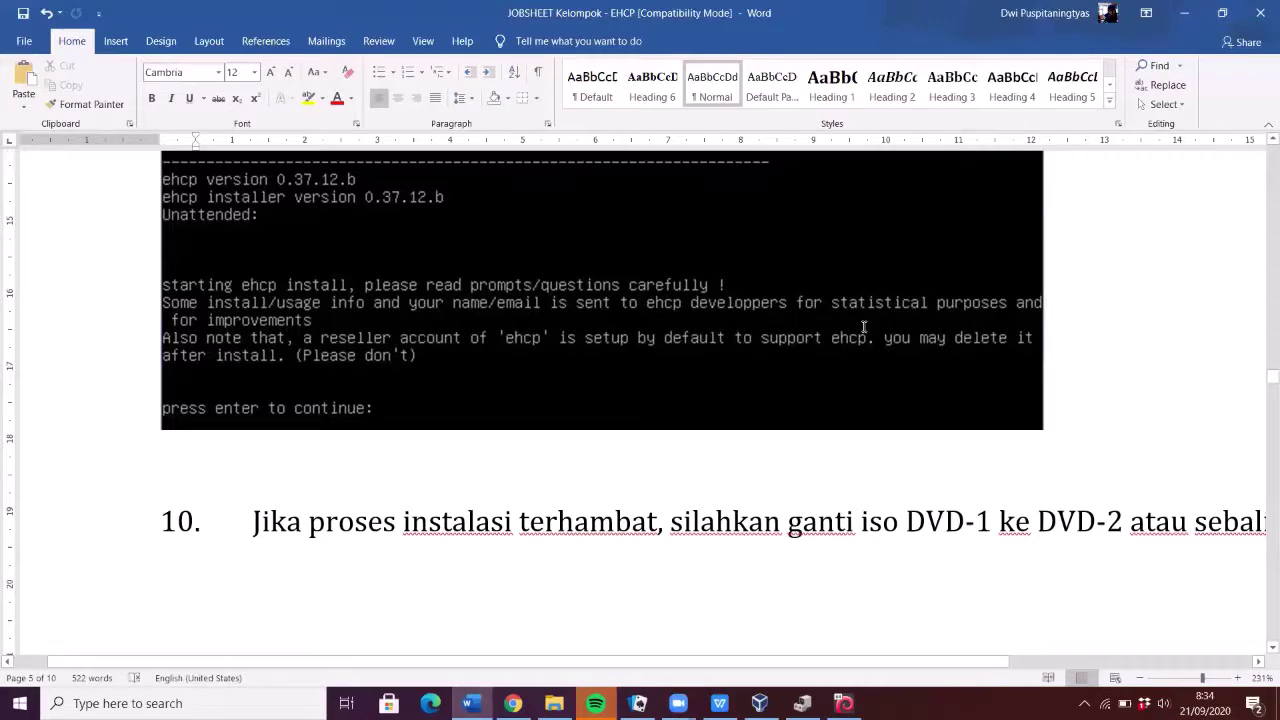
pyautogui.scroll(-5, 703, 391)
pyautogui.scroll(5, 703, 391)
pyautogui.scroll(-4, 461, 423)
pyautogui.scroll(2, 460, 423)
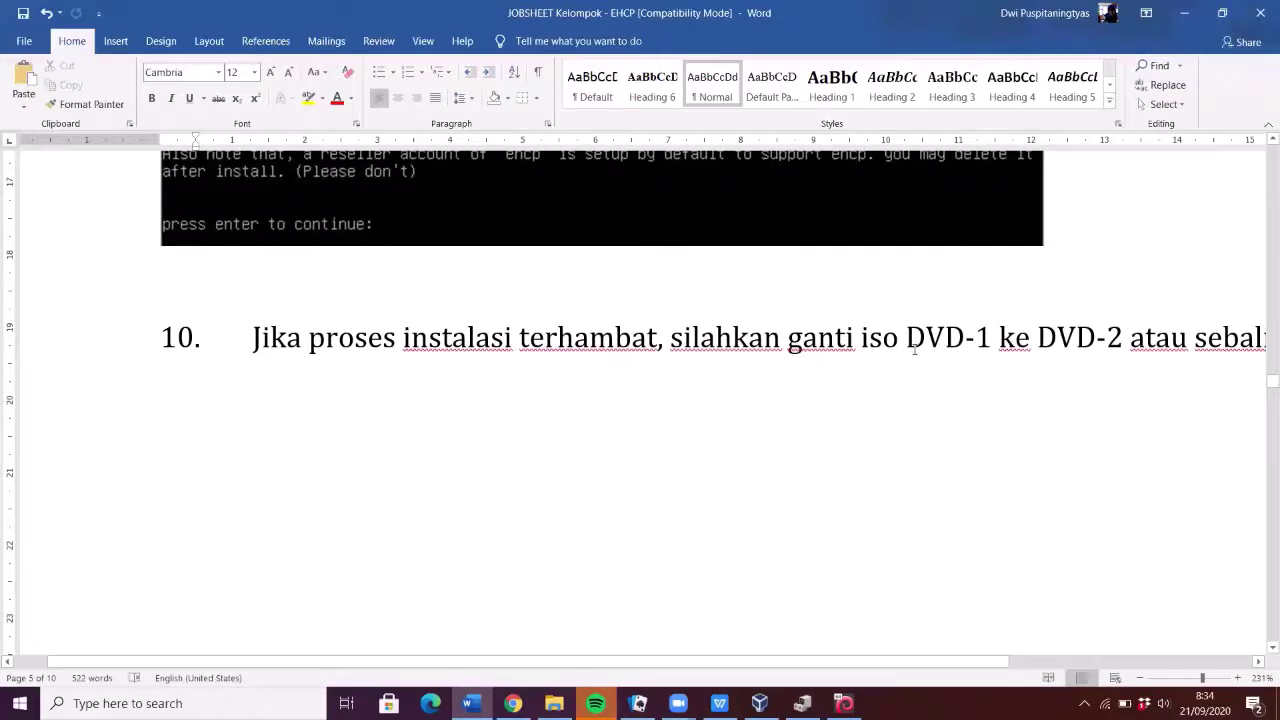
pyautogui.scroll(-5, 914, 349)
pyautogui.scroll(5, 914, 349)
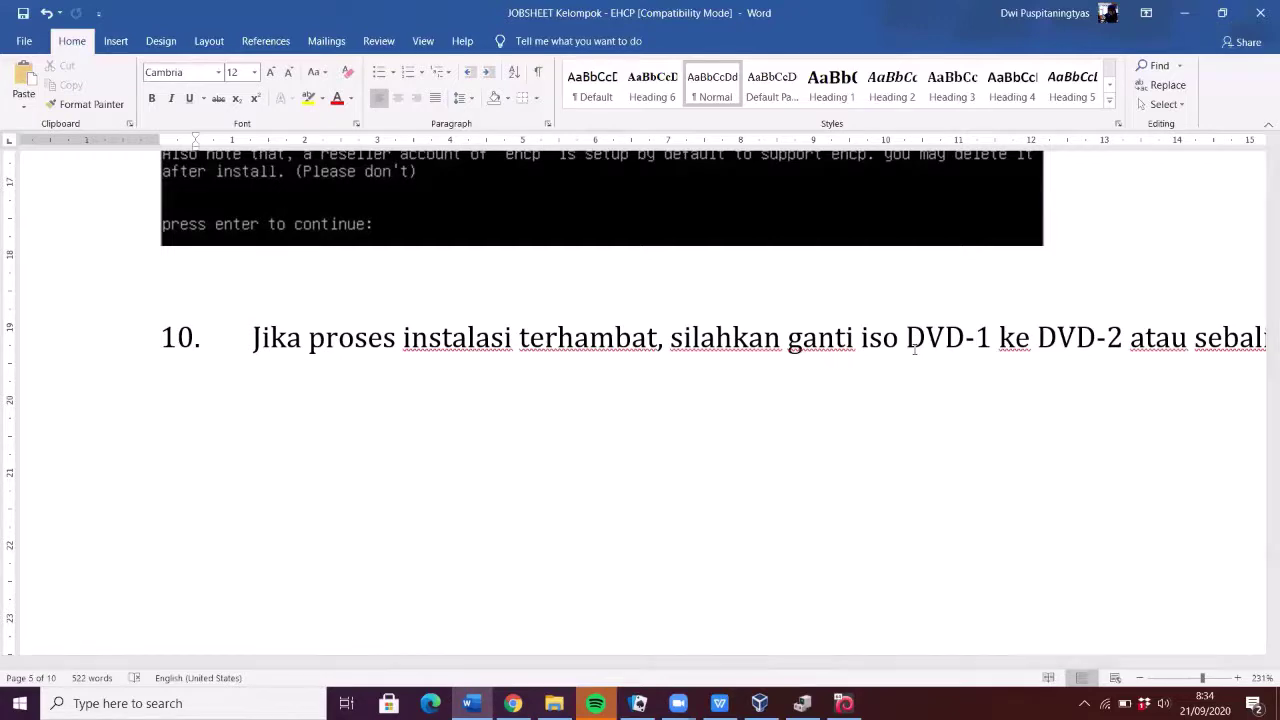
pyautogui.scroll(-5, 914, 349)
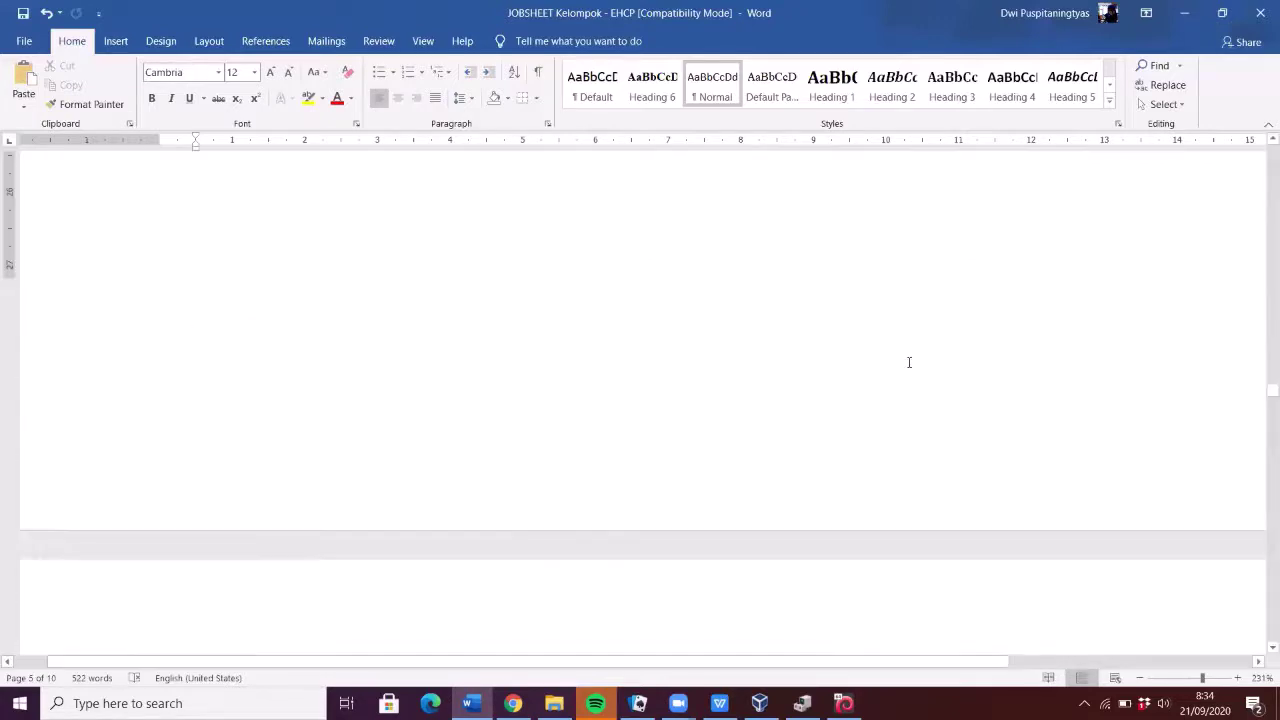
pyautogui.scroll(-1, 909, 363)
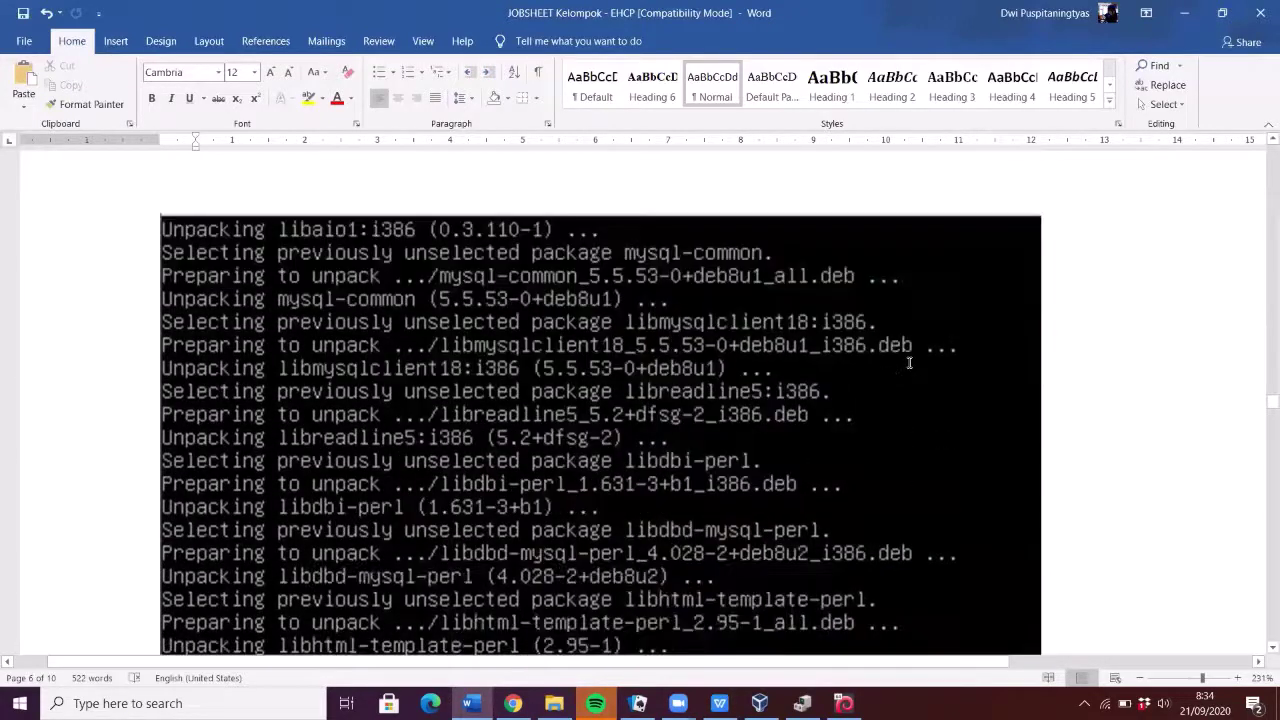
pyautogui.scroll(-5, 909, 363)
pyautogui.scroll(8, 909, 363)
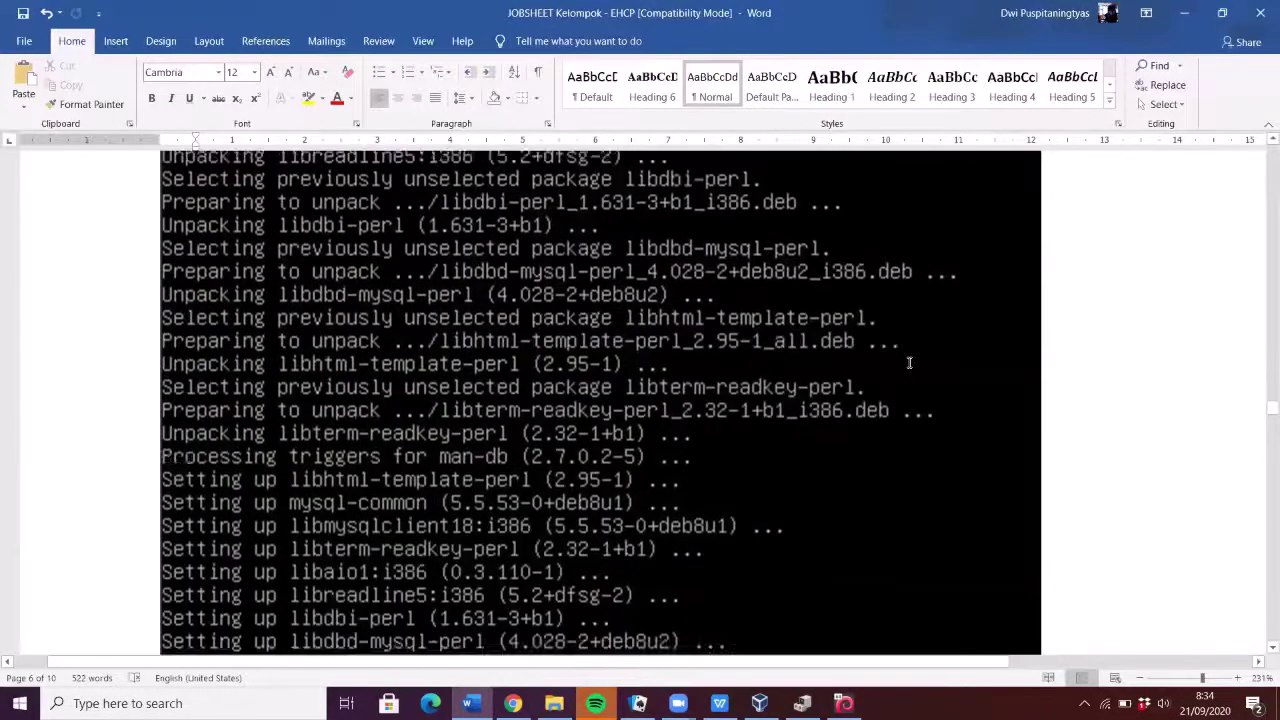
pyautogui.scroll(-5, 366, 488)
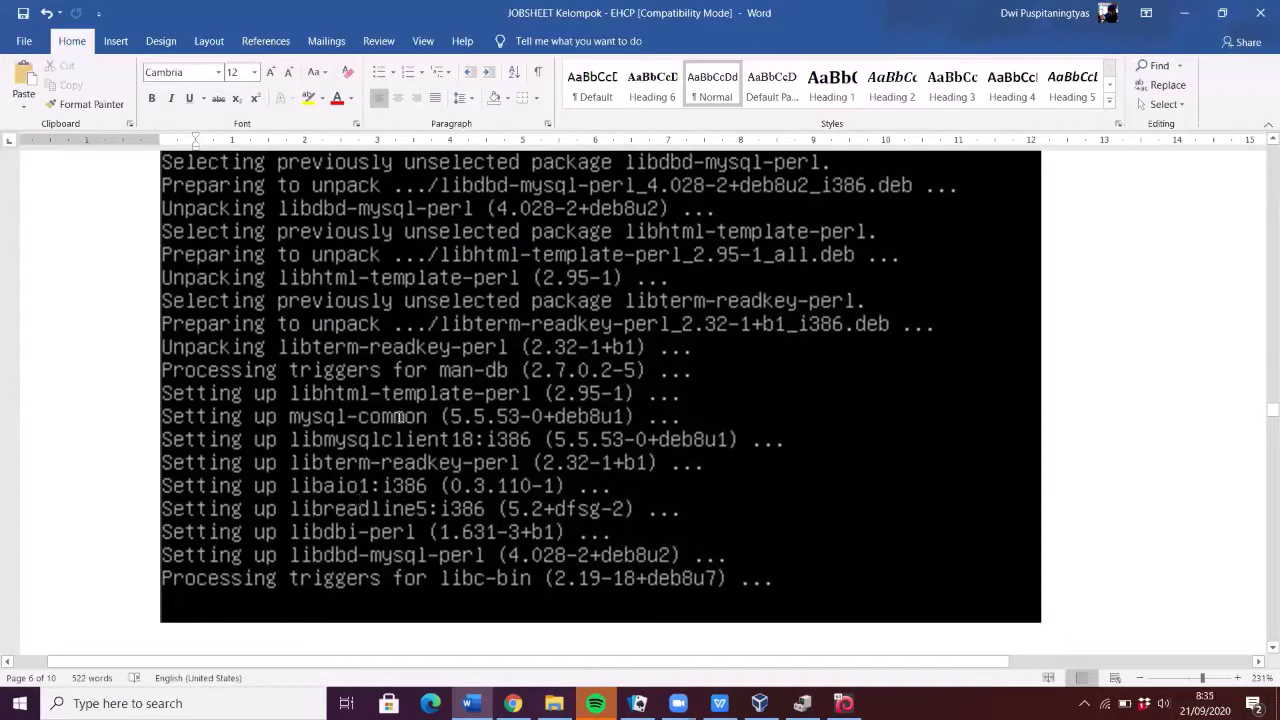
pyautogui.scroll(10, 402, 425)
pyautogui.scroll(8, 412, 440)
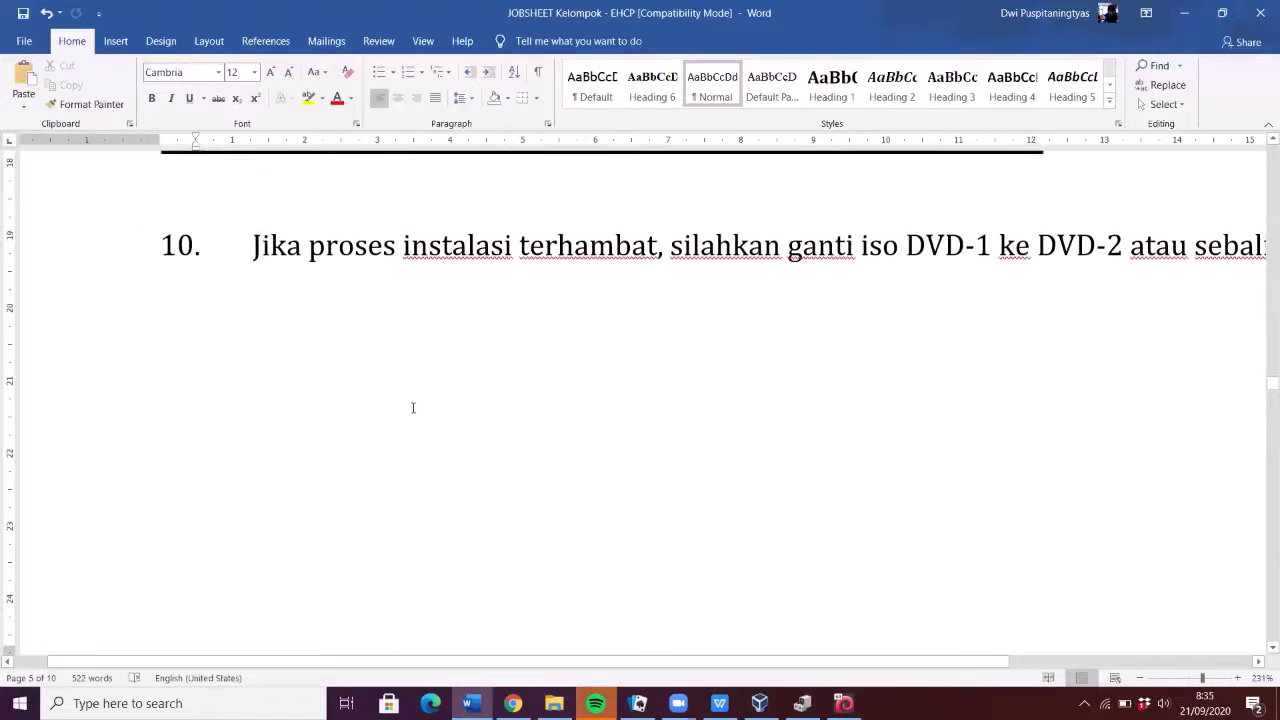
# - Select step 11's MariaDB root-password screenshot, then scroll on toward step 12's terminal output
pyautogui.scroll(-15, 412, 407)
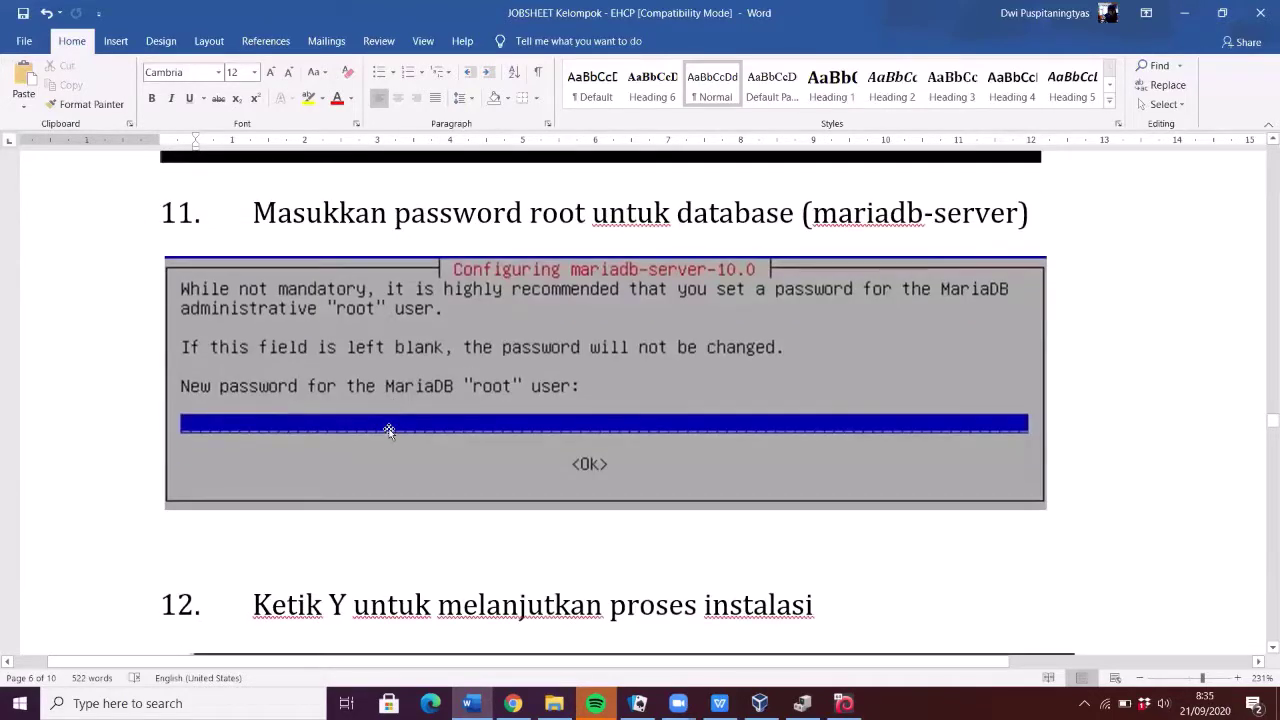
pyautogui.scroll(2, 389, 431)
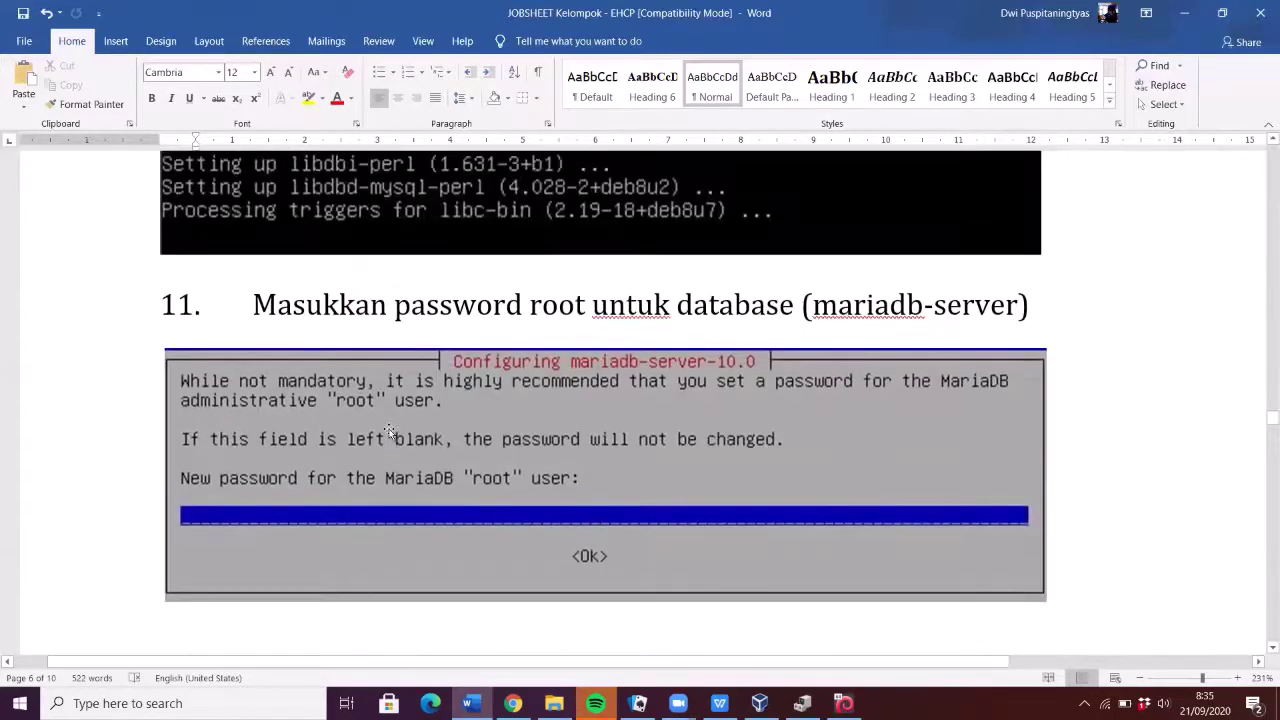
pyautogui.scroll(4, 531, 552)
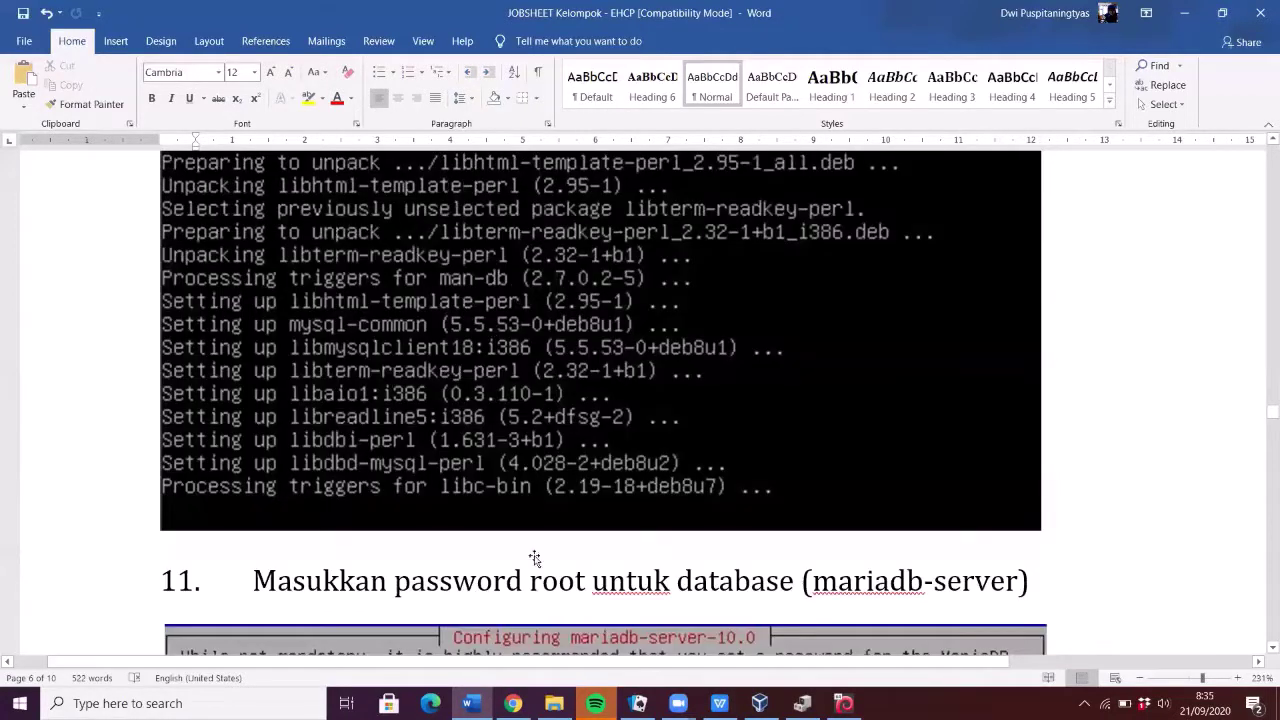
pyautogui.scroll(-4, 531, 552)
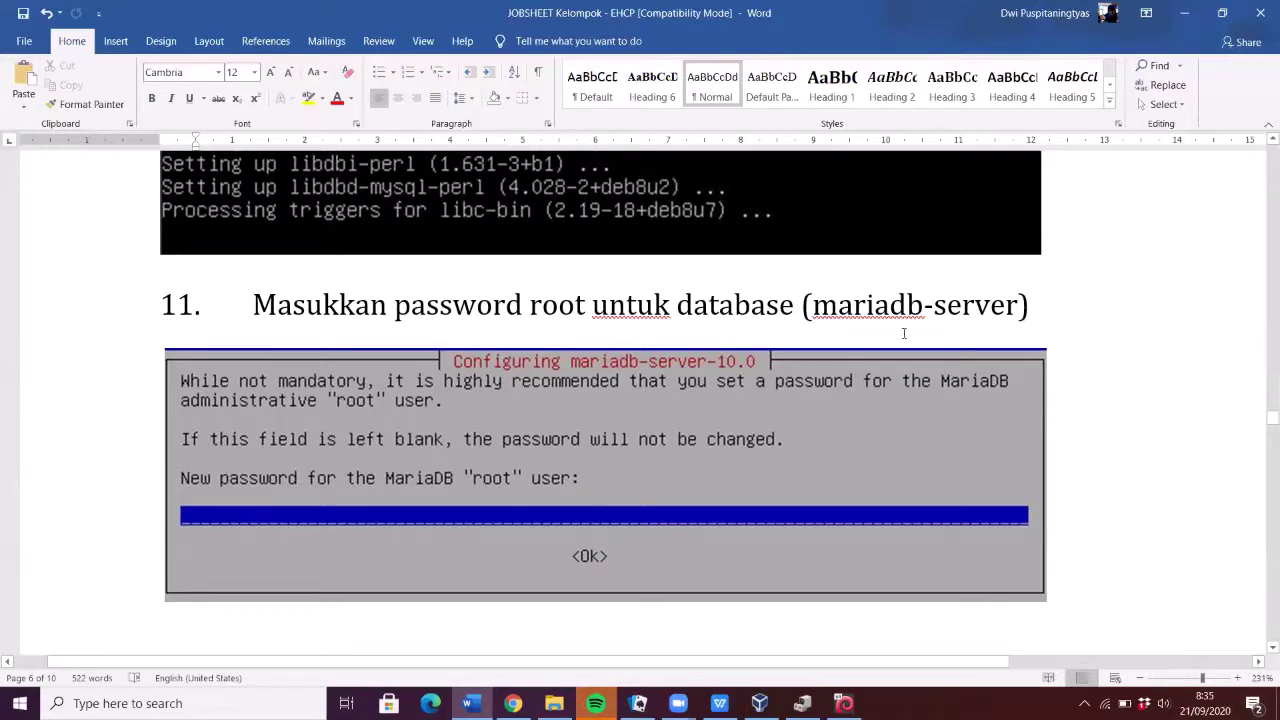
pyautogui.click(592, 481)
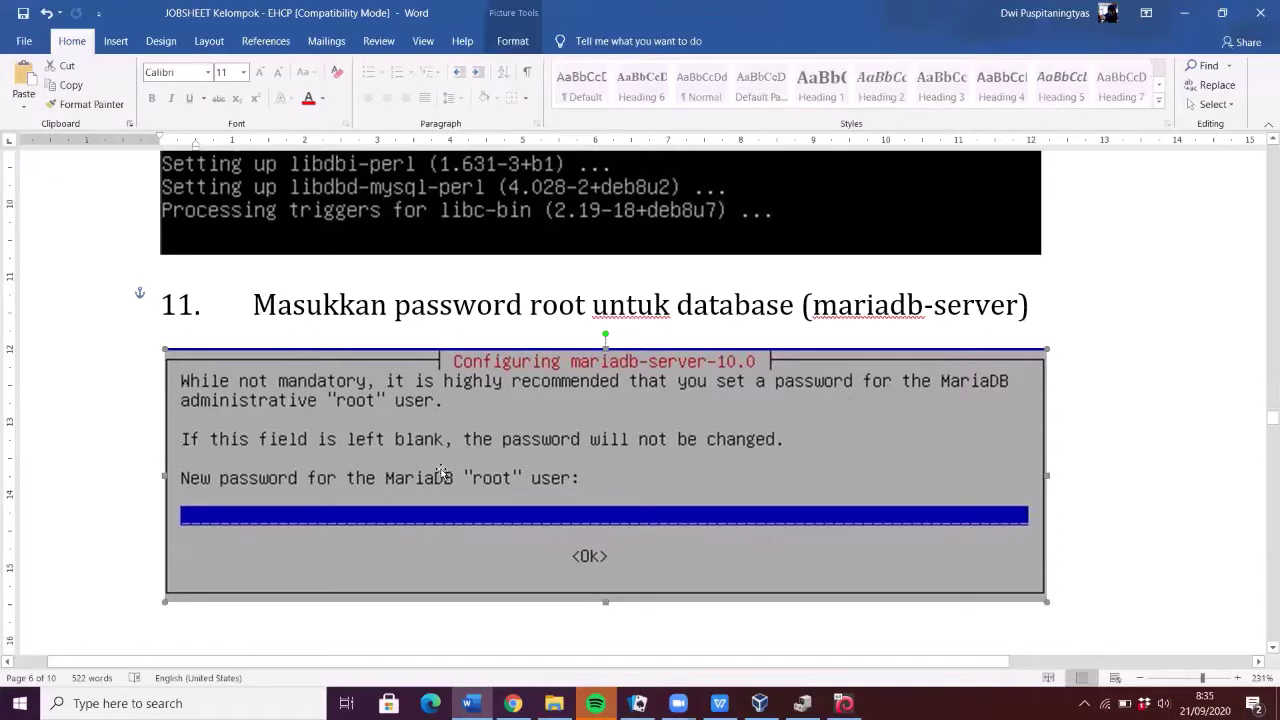
pyautogui.scroll(-4, 436, 464)
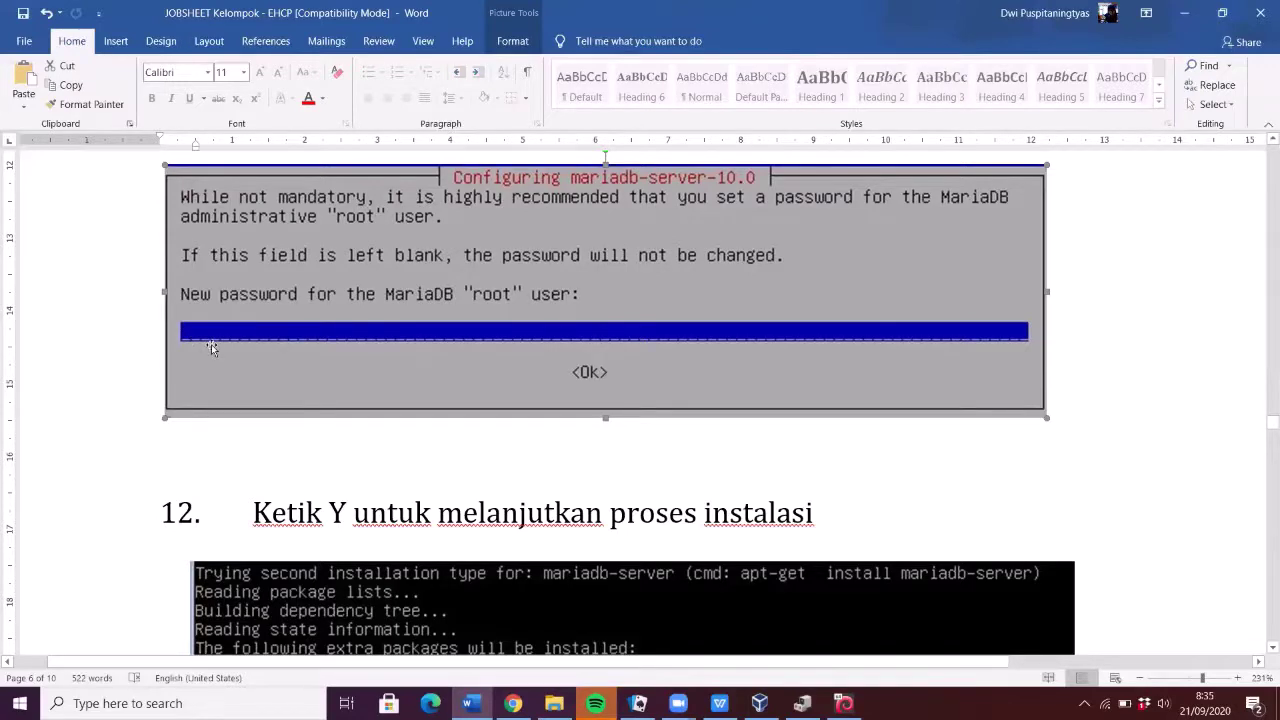
pyautogui.scroll(8, 419, 421)
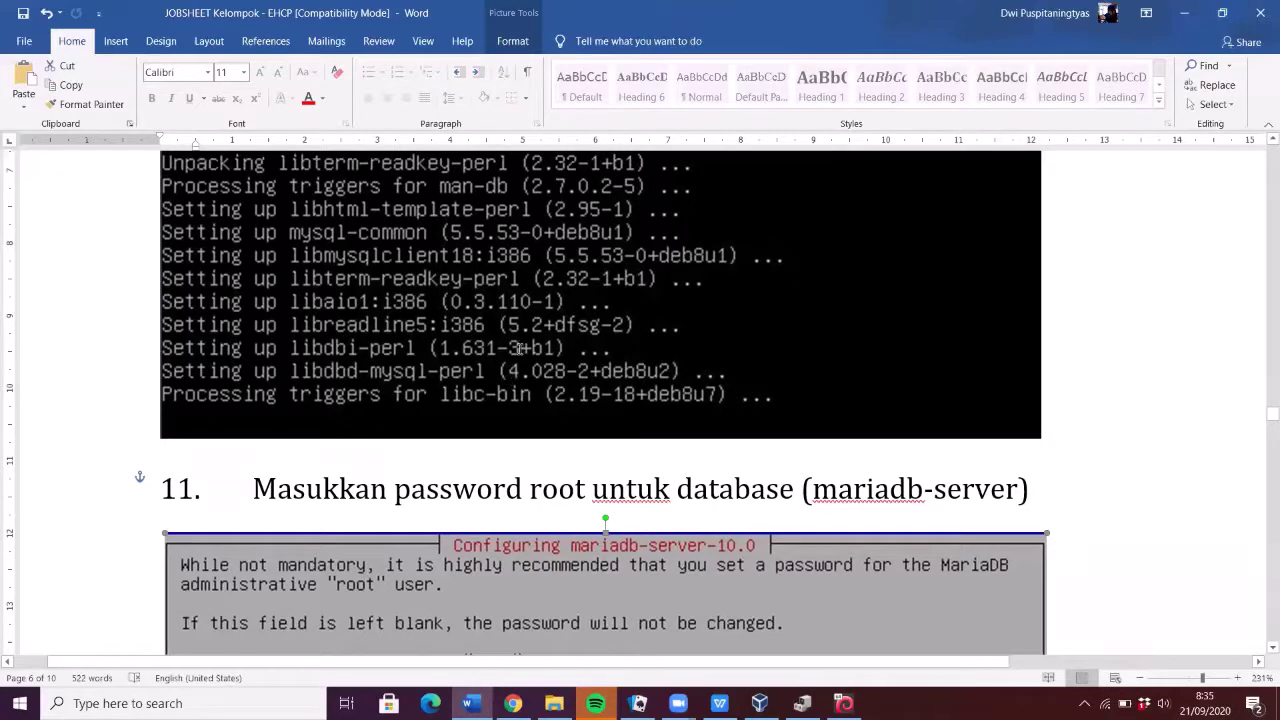
pyautogui.scroll(-3, 582, 306)
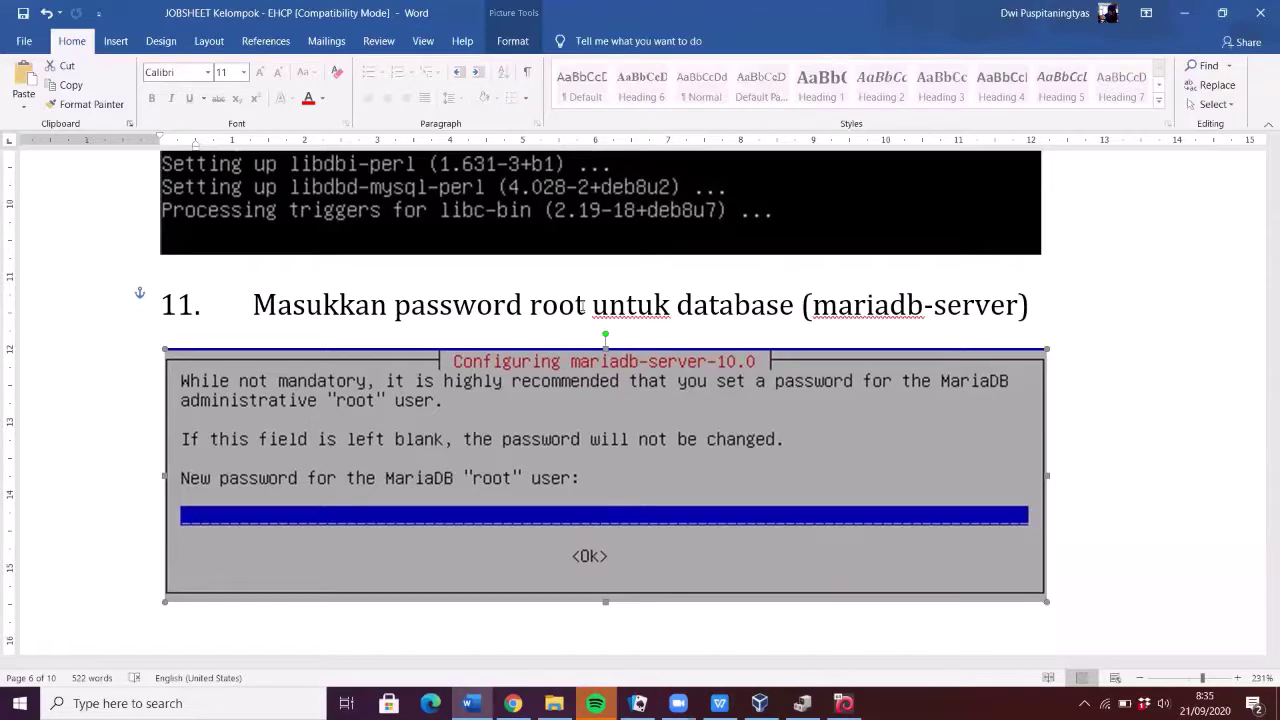
pyautogui.scroll(-5, 582, 307)
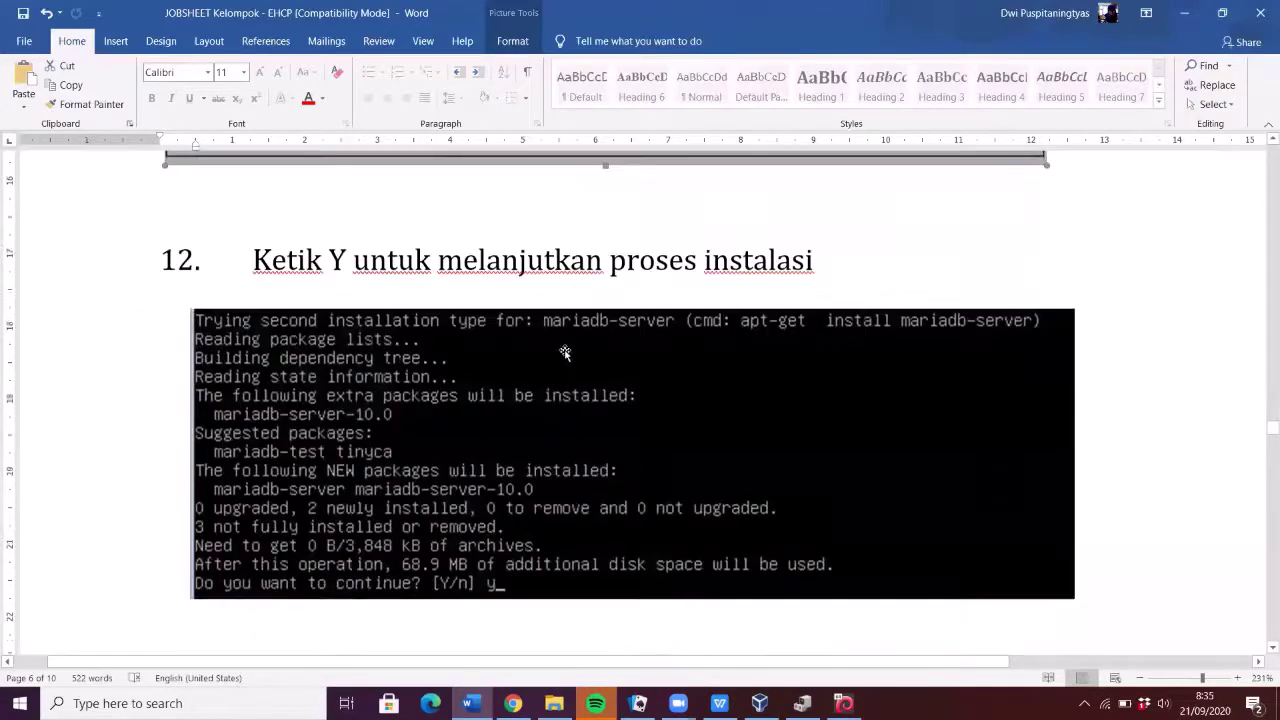
# - Scroll past step 12's 'Ketik Y untuk melanjutkan proses instalasi' screenshot to the step 13 heading
pyautogui.scroll(-3, 565, 352)
pyautogui.scroll(3, 390, 292)
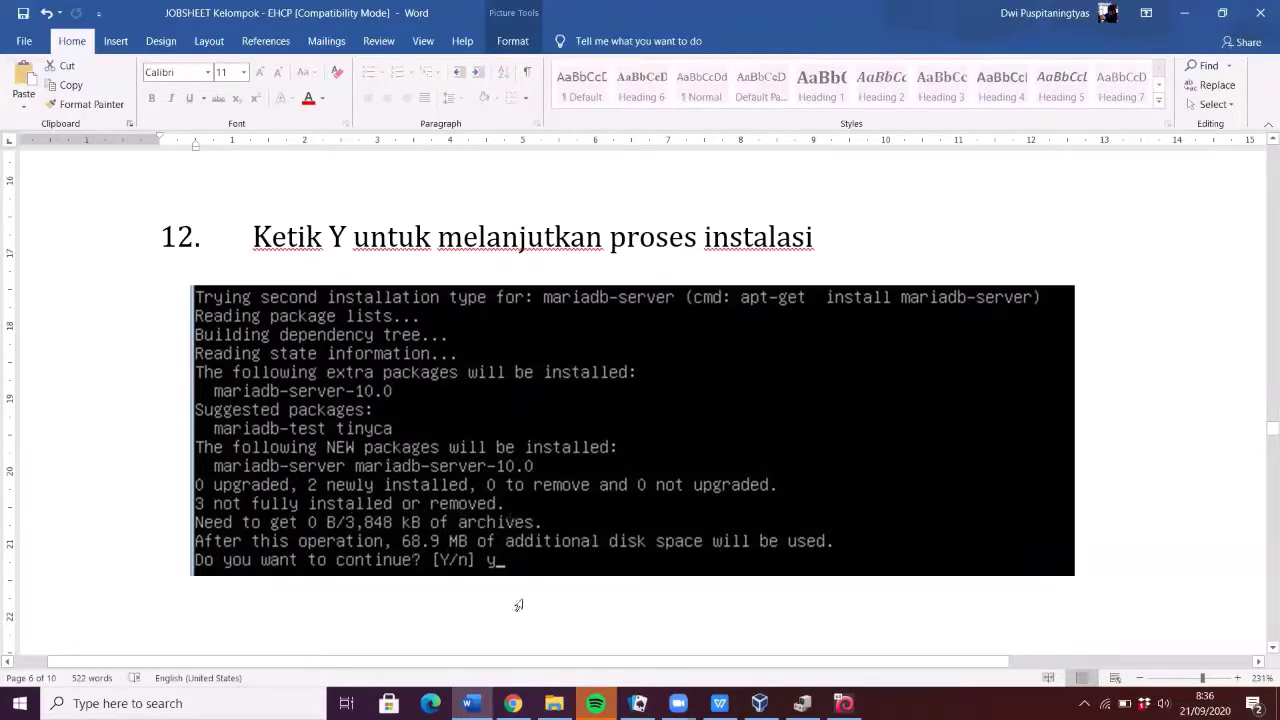
pyautogui.scroll(-3, 560, 540)
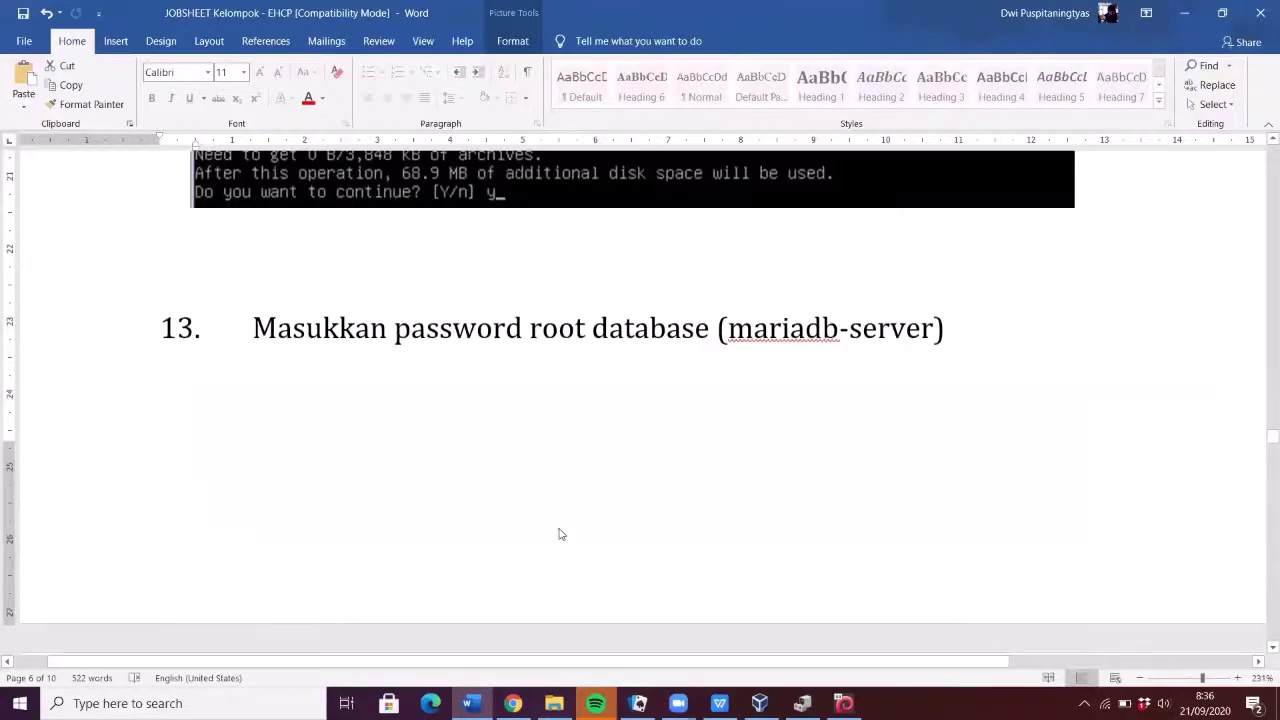
pyautogui.scroll(-1, 580, 540)
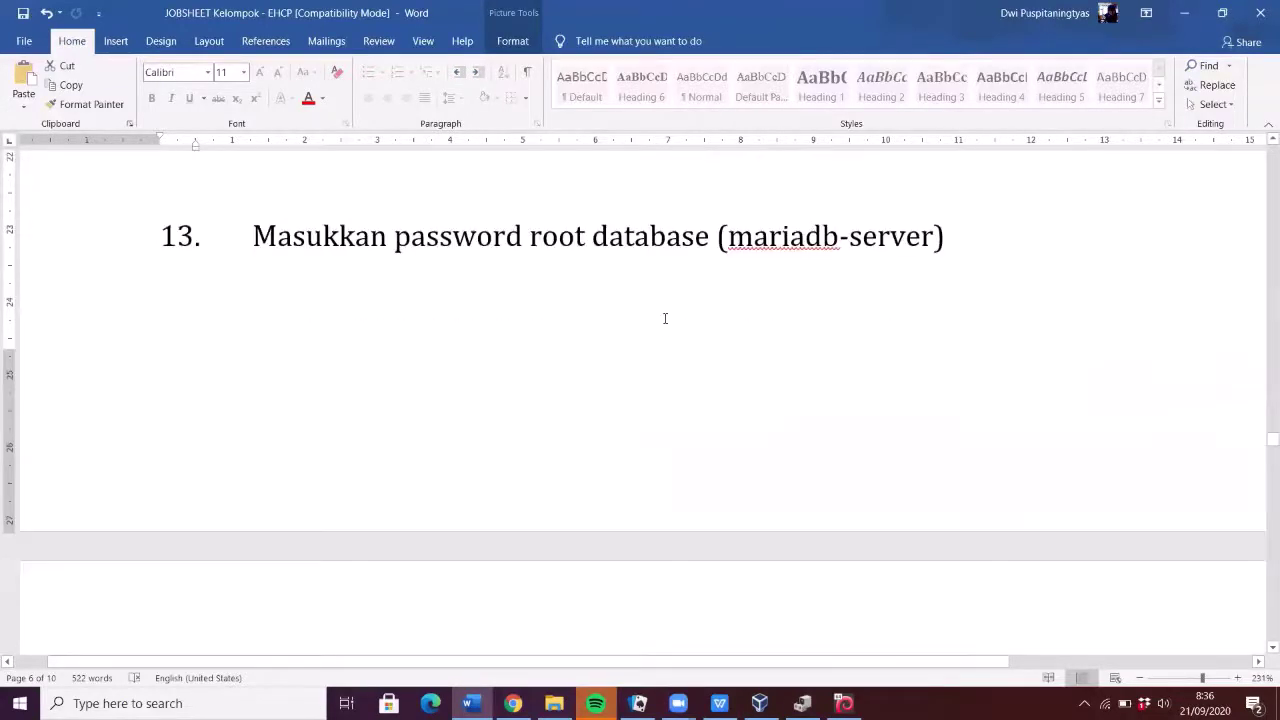
# - Scroll from step 13 to step 14's EHCP password screenshot and step 15's language choice (default en)
pyautogui.scroll(-6, 676, 362)
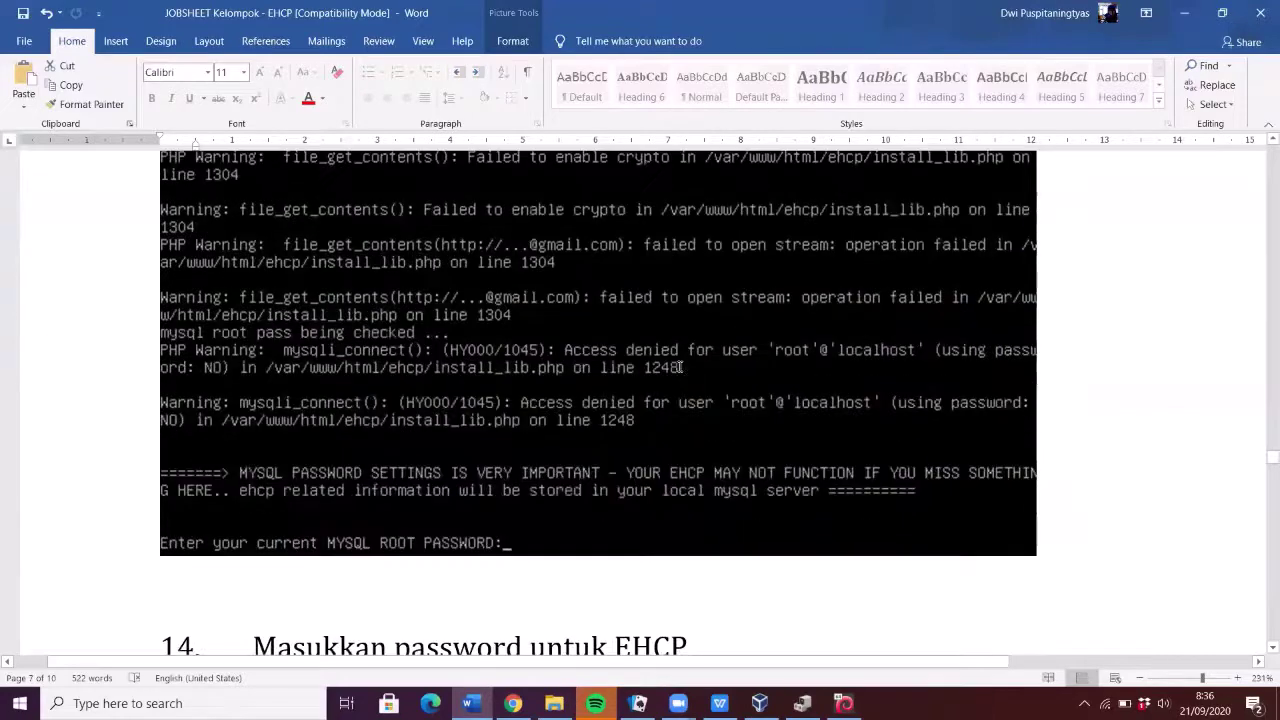
pyautogui.scroll(1, 683, 368)
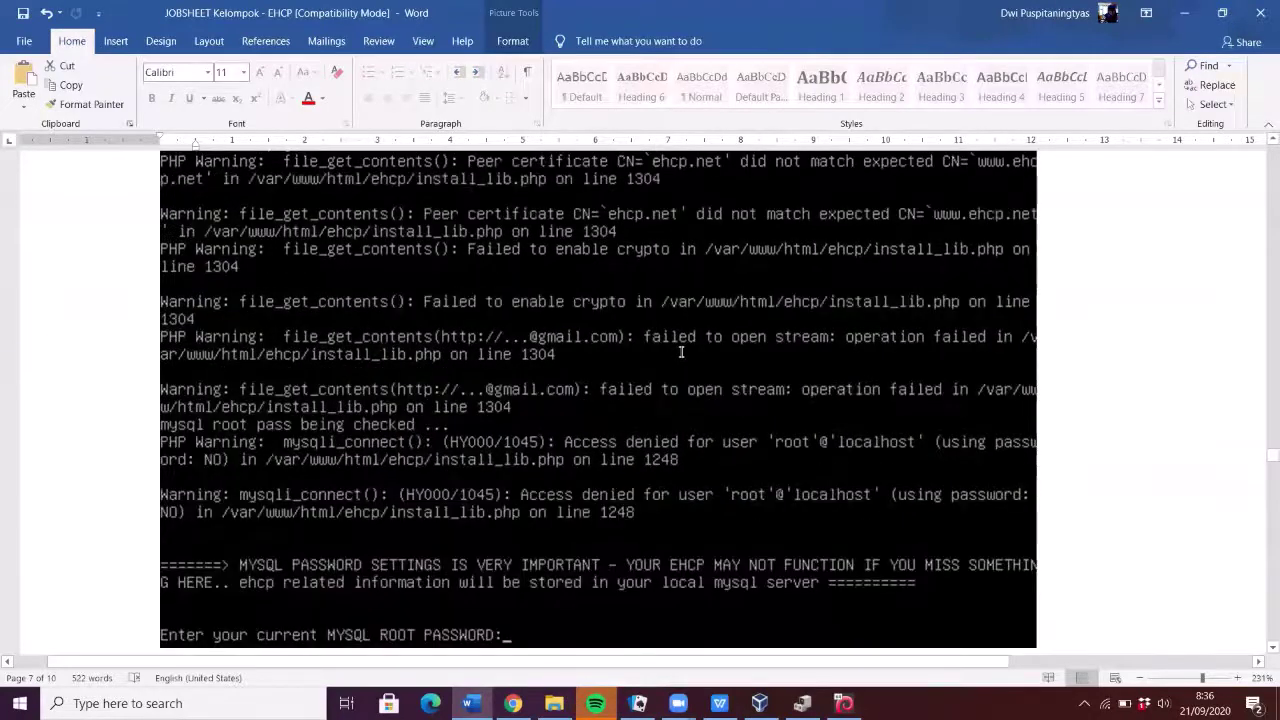
pyautogui.scroll(-1, 317, 533)
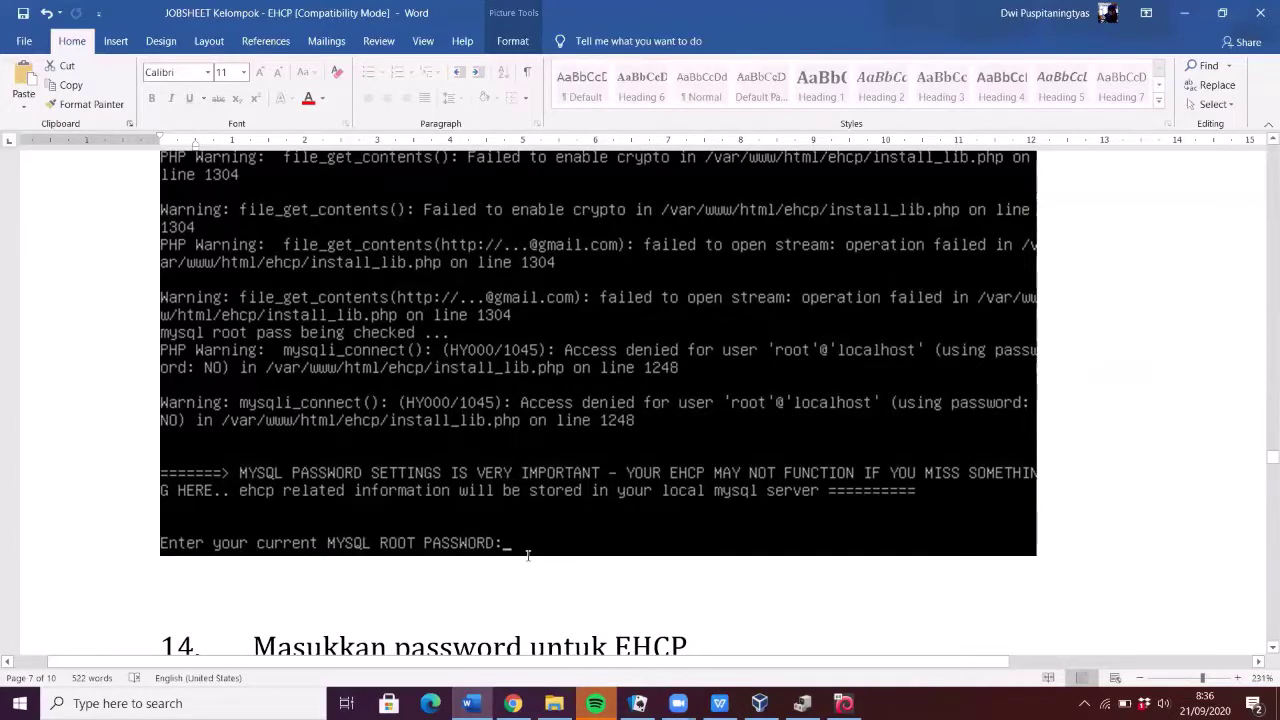
pyautogui.scroll(15, 527, 547)
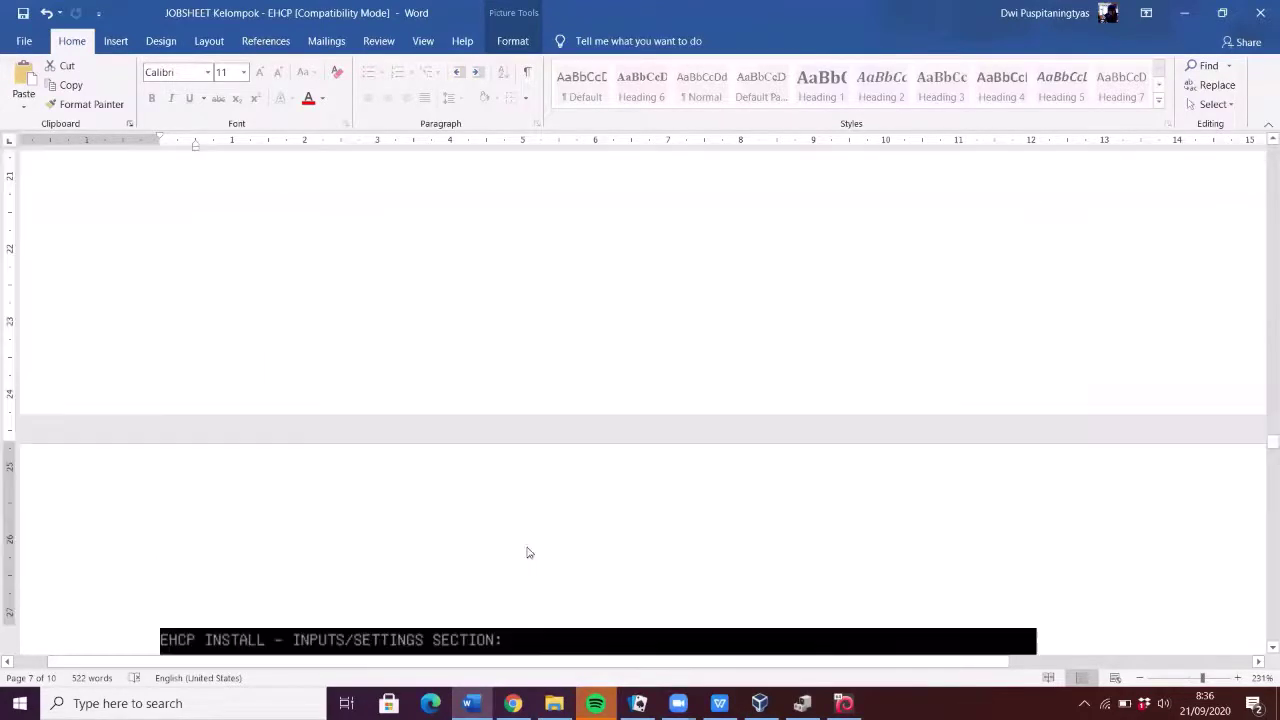
pyautogui.scroll(3, 527, 547)
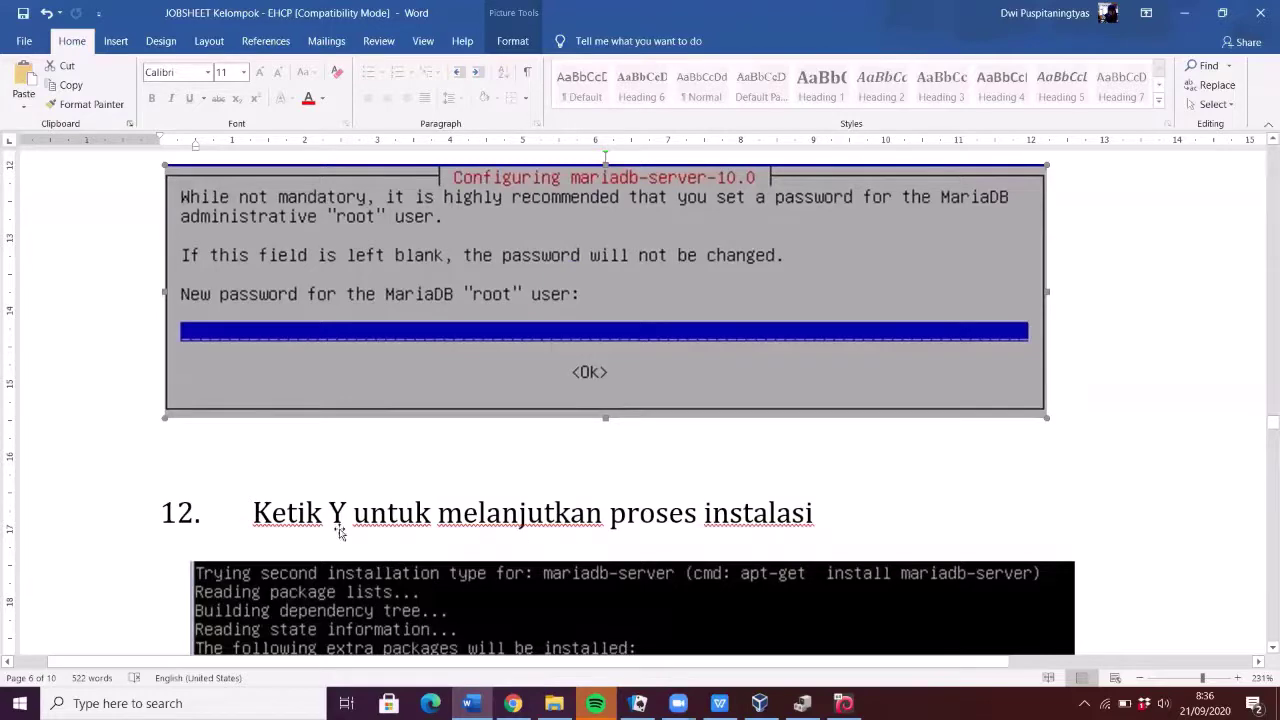
pyautogui.scroll(3, 337, 531)
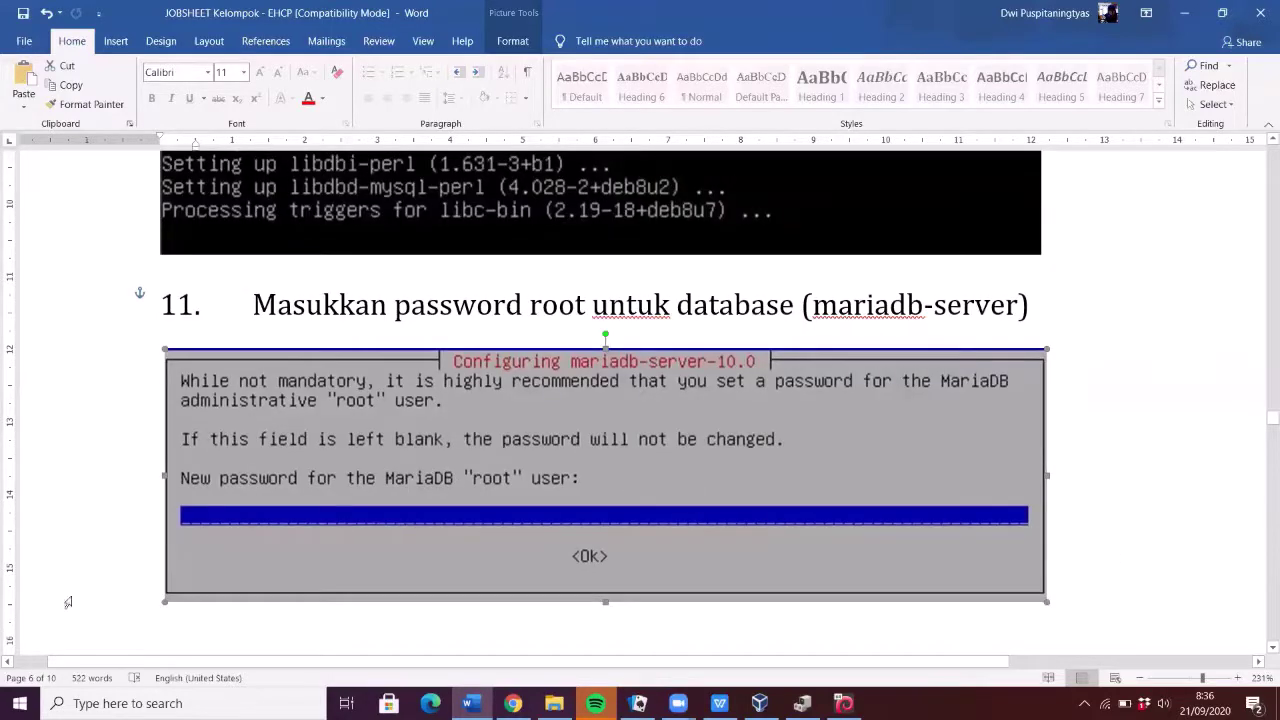
pyautogui.scroll(-20, 780, 486)
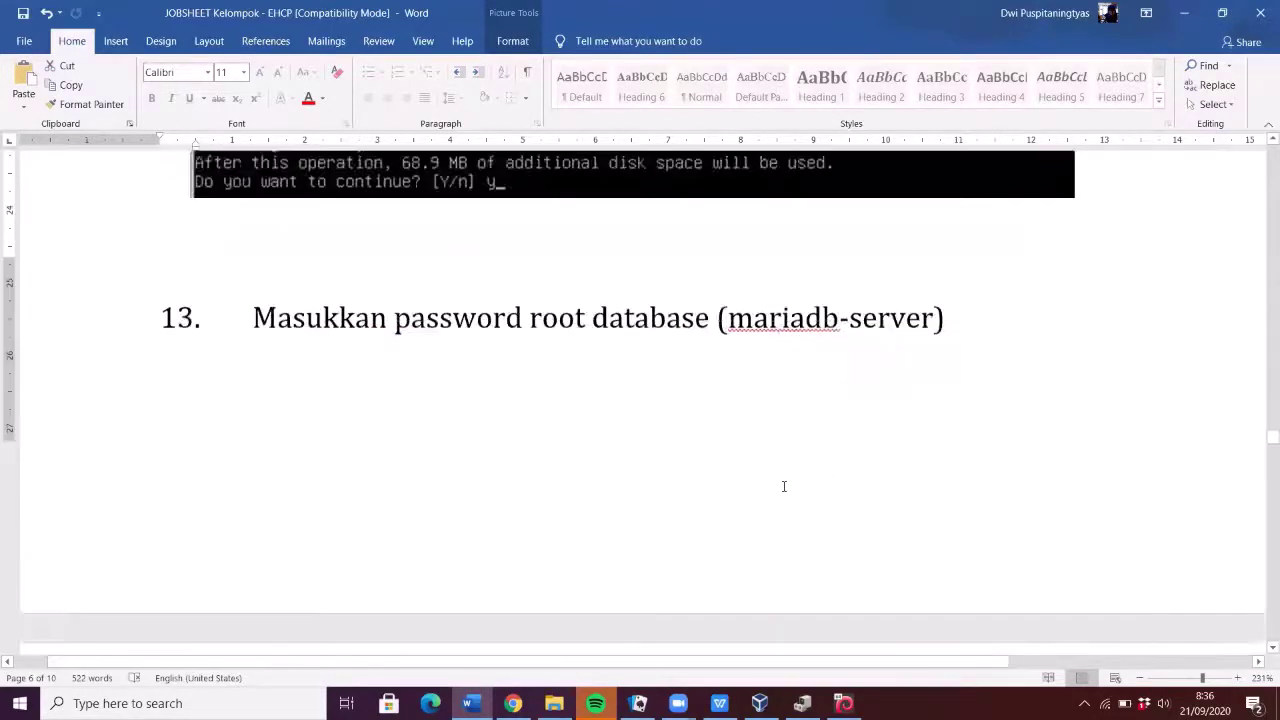
pyautogui.scroll(-5, 778, 483)
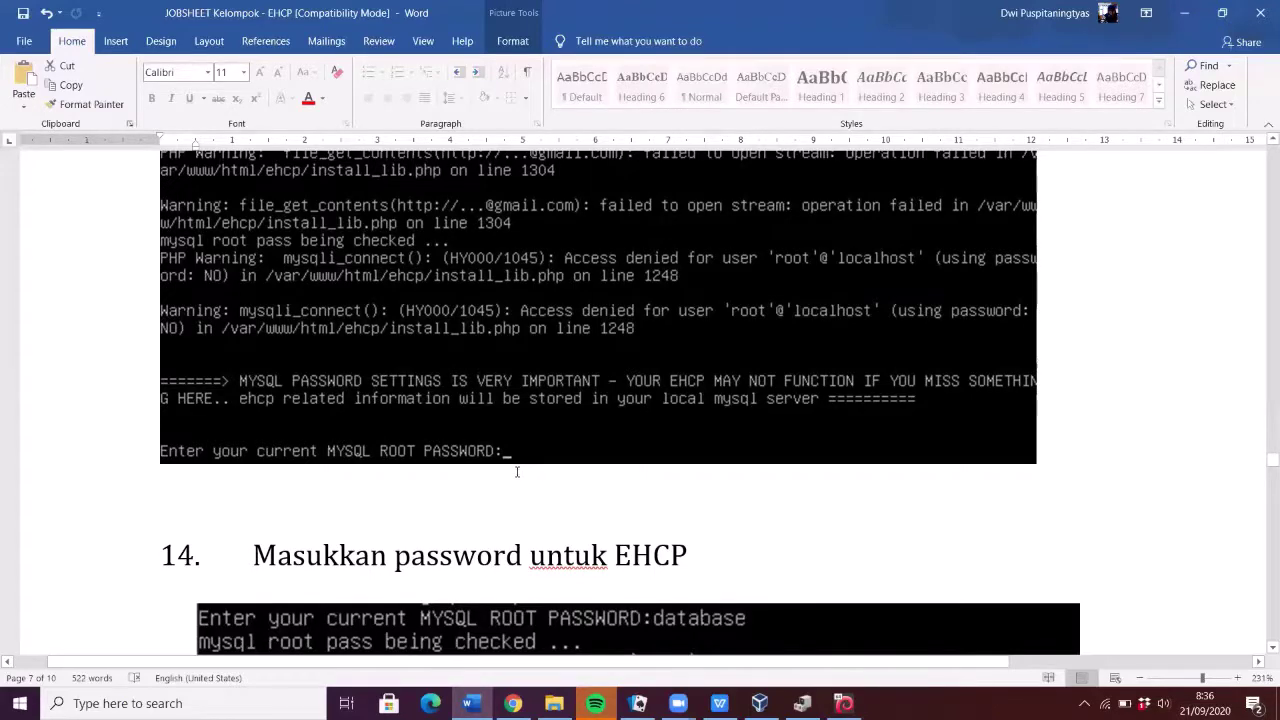
pyautogui.scroll(-3, 540, 450)
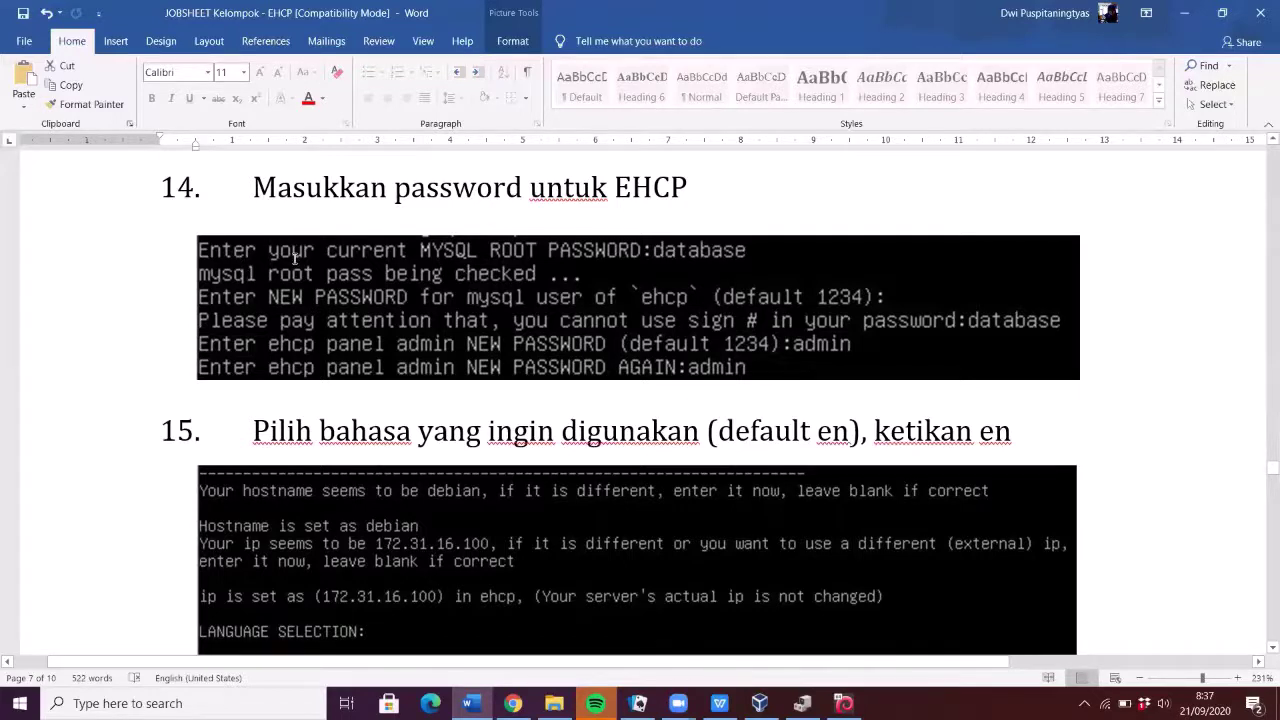
pyautogui.scroll(3, 295, 259)
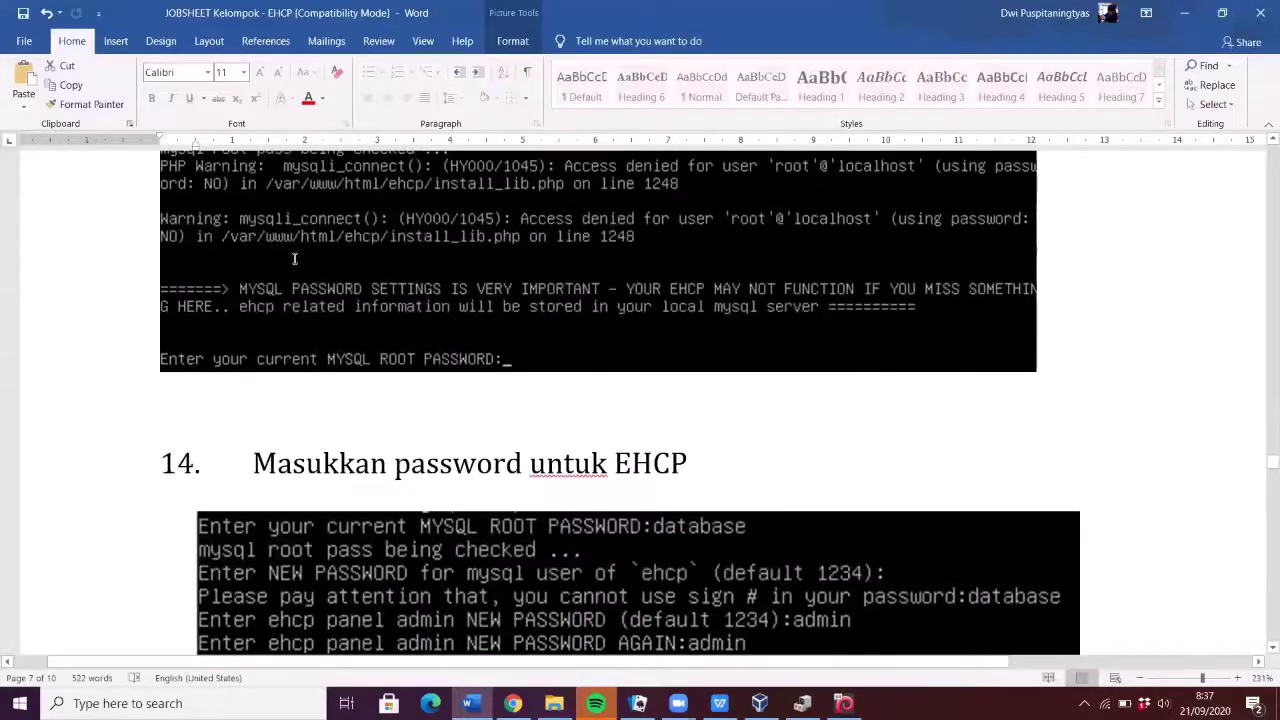
pyautogui.scroll(-2, 295, 259)
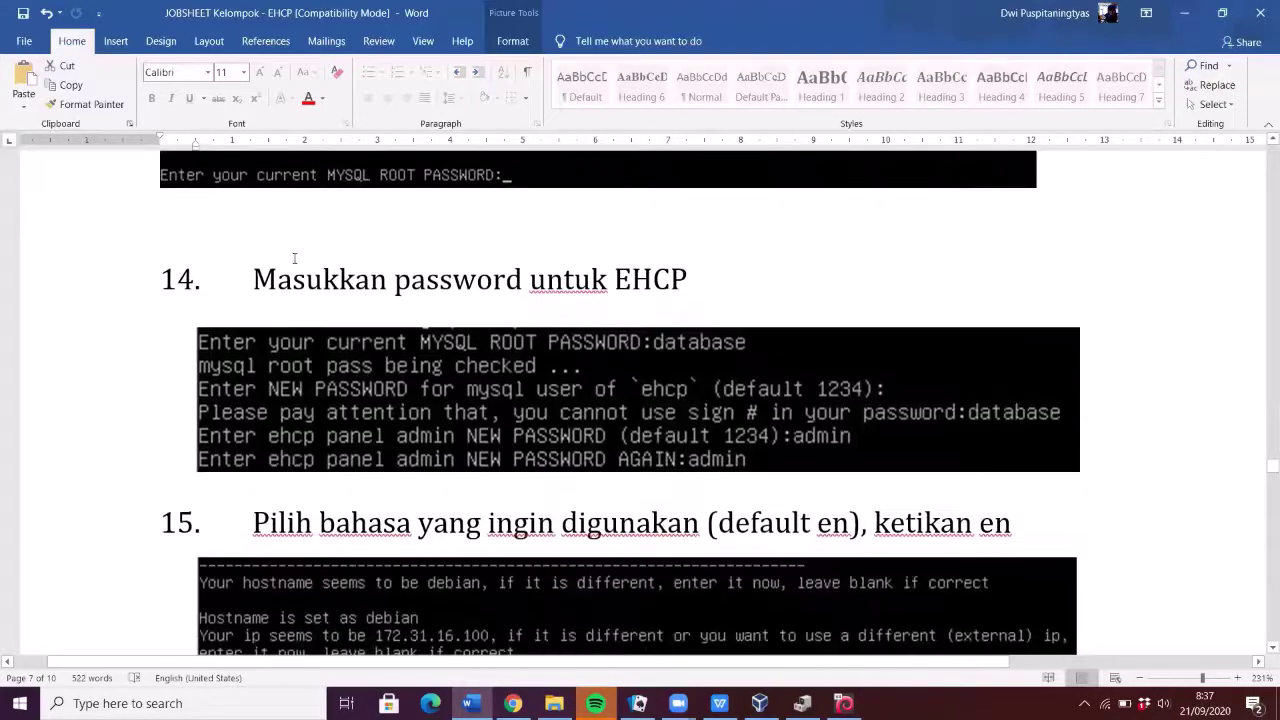
pyautogui.scroll(-1, 295, 259)
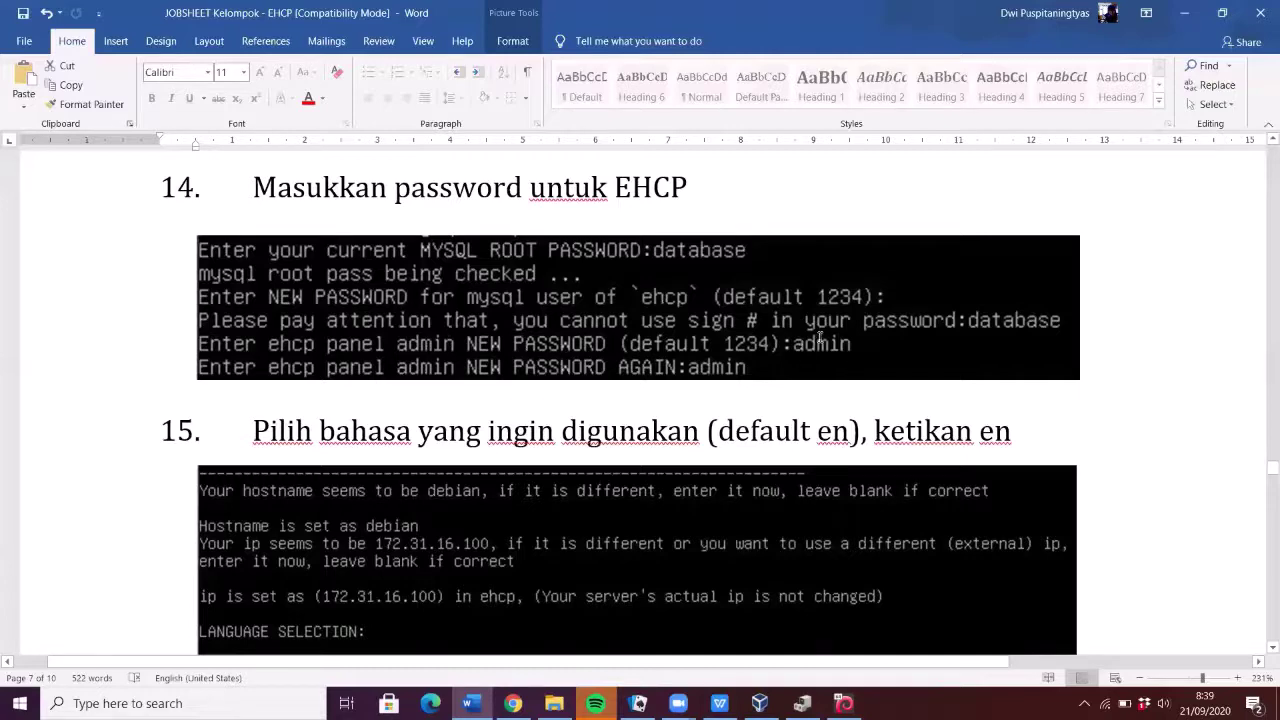
# - Scroll past steps 15 and 16 to step 17's apache2 phpMyAdmin web-server screenshot
pyautogui.scroll(-5, 820, 338)
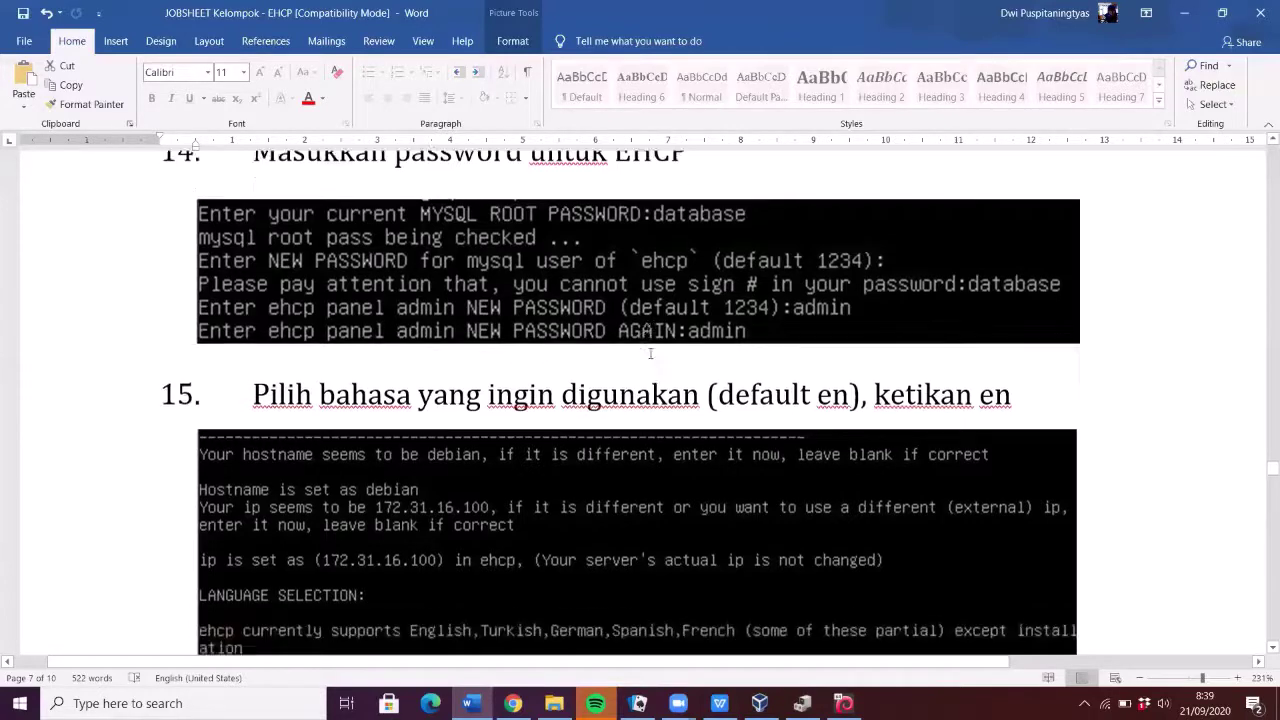
pyautogui.scroll(4, 654, 355)
pyautogui.scroll(-1, 654, 355)
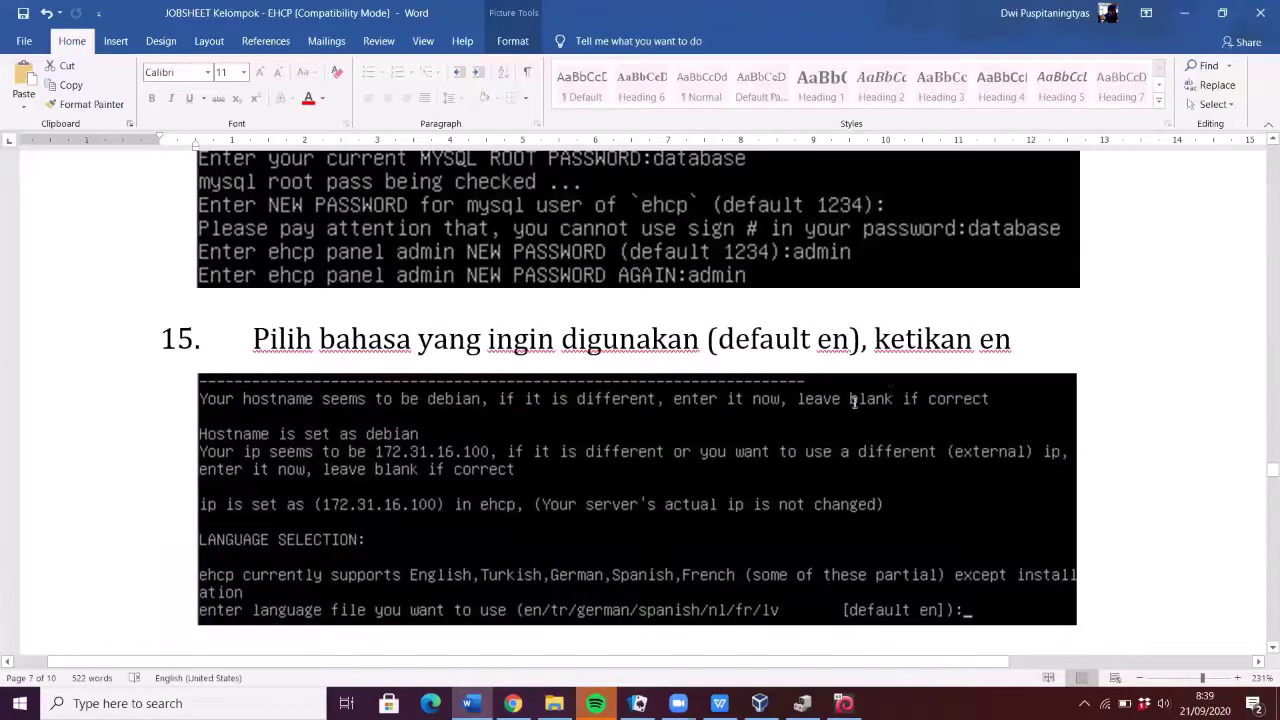
pyautogui.scroll(-2, 553, 422)
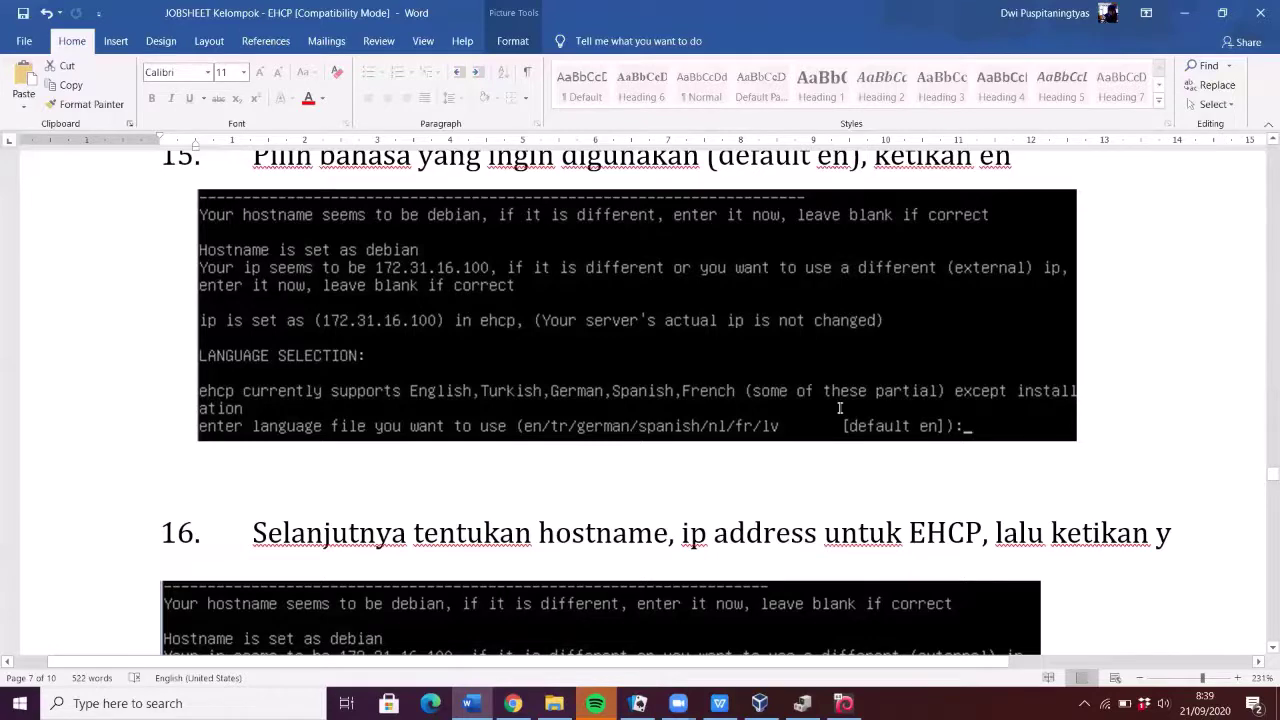
pyautogui.scroll(-3, 840, 406)
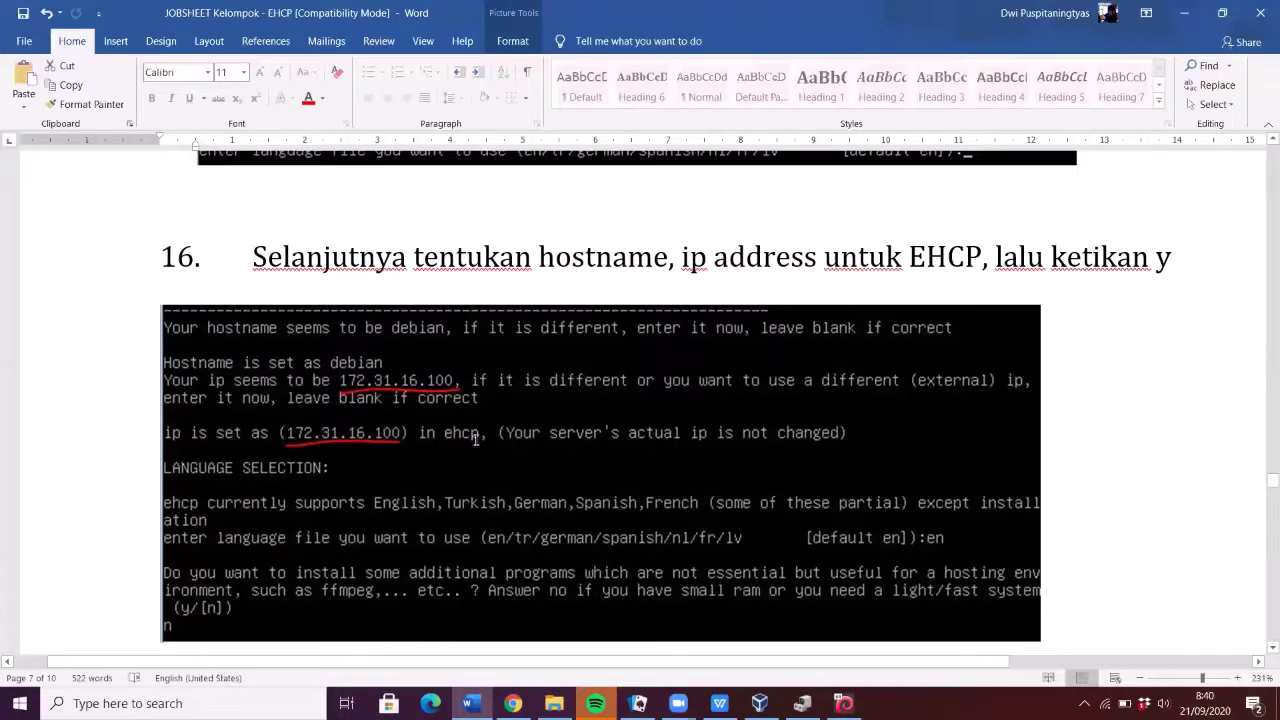
pyautogui.scroll(-1, 432, 413)
pyautogui.scroll(-7, 432, 438)
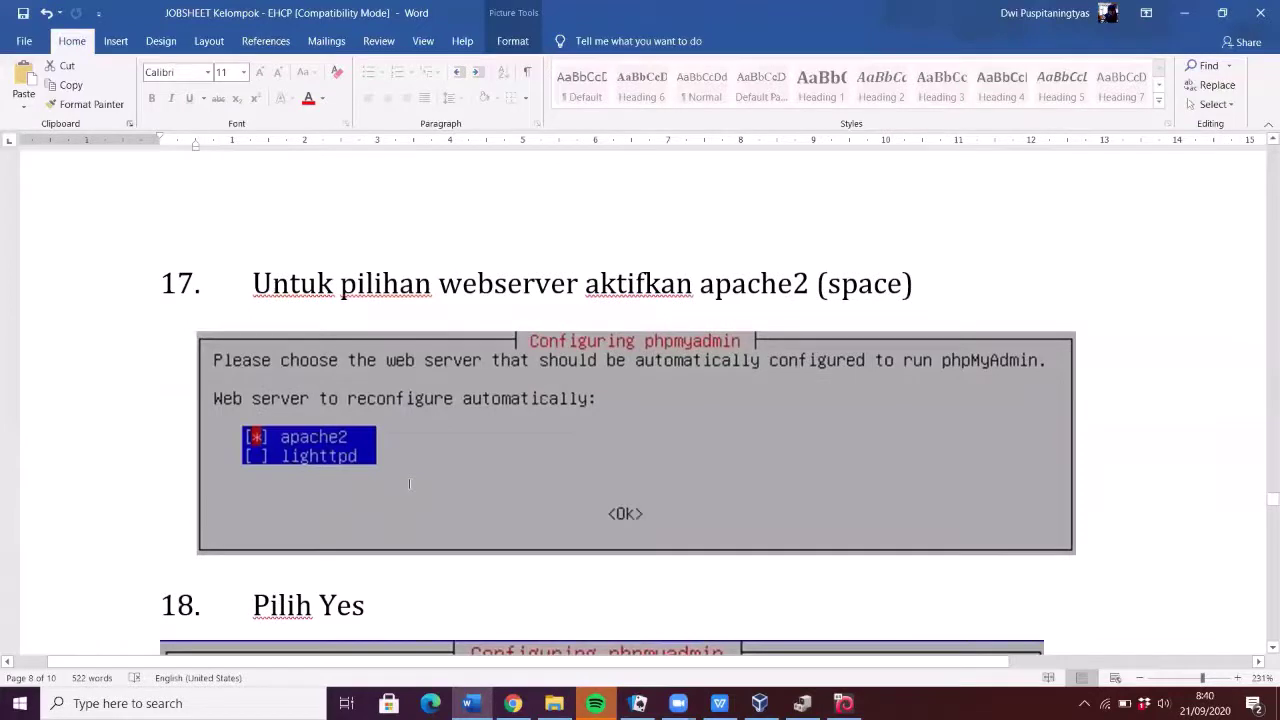
# - Scroll through steps 18–20 to step 21's Postfix Internet Site configuration screenshot
pyautogui.scroll(1, 409, 484)
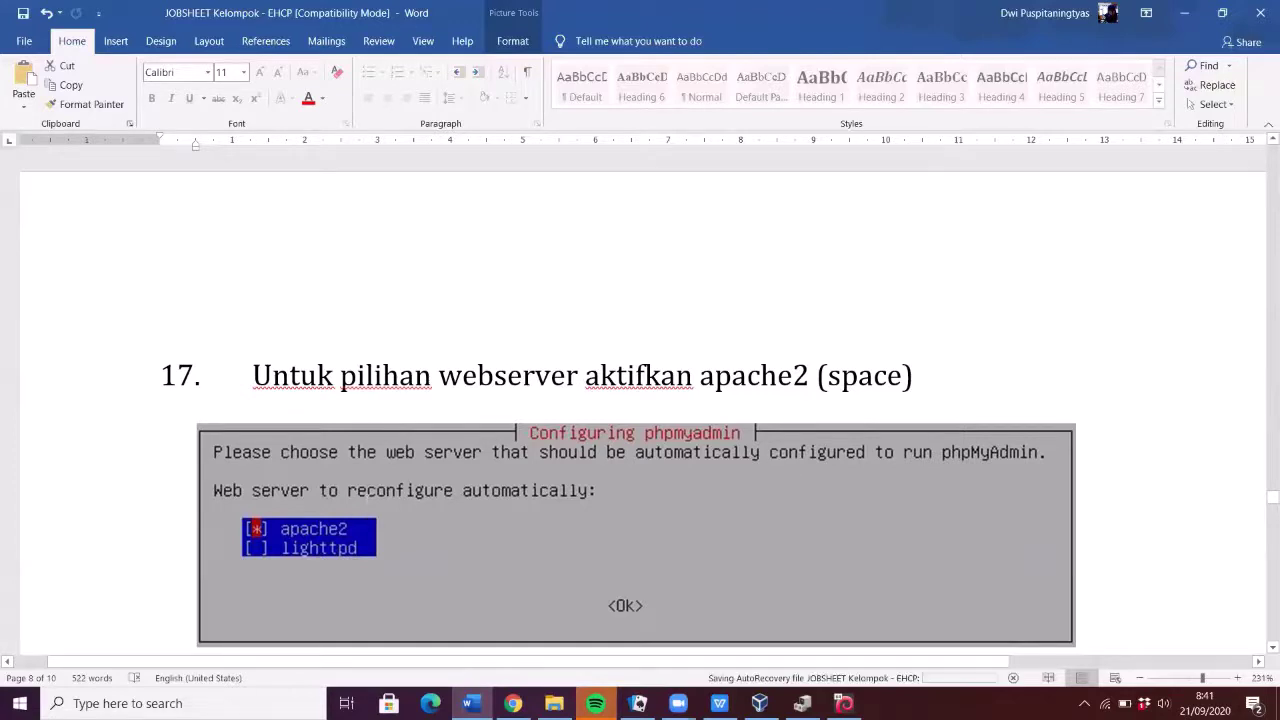
pyautogui.scroll(-3, 382, 450)
pyautogui.scroll(-8, 753, 408)
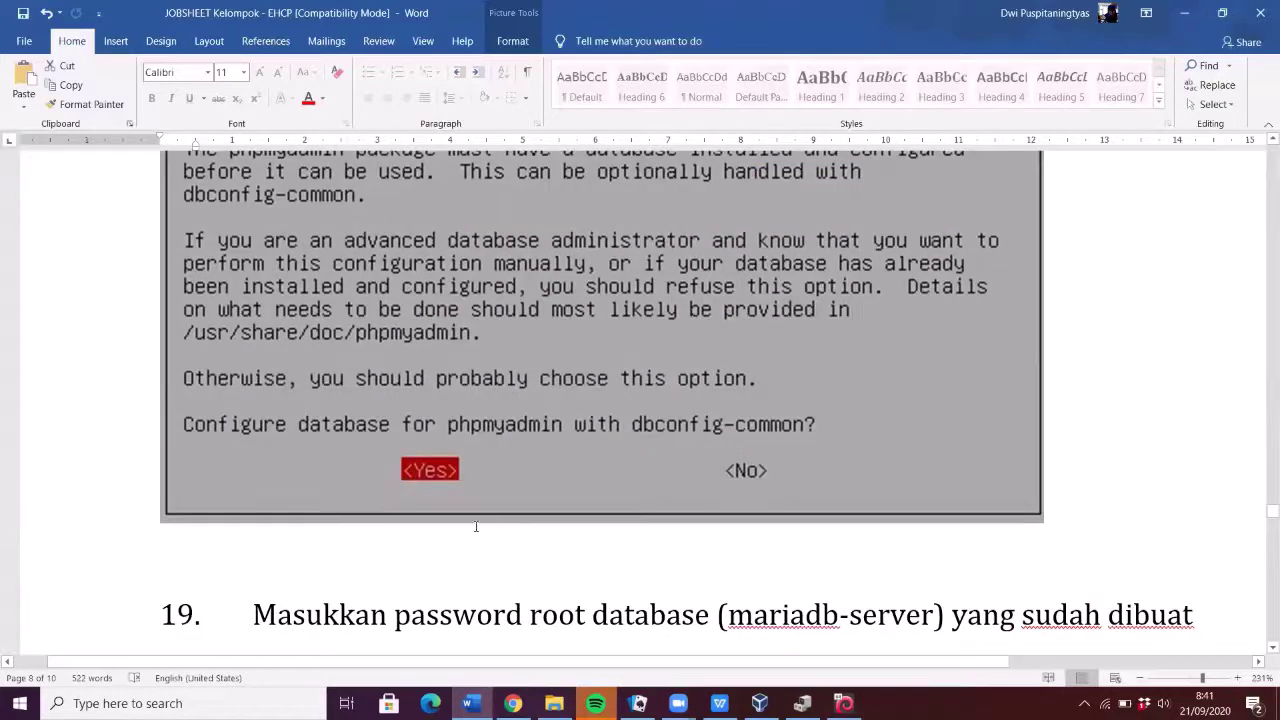
pyautogui.scroll(-8, 476, 526)
pyautogui.scroll(-7, 470, 520)
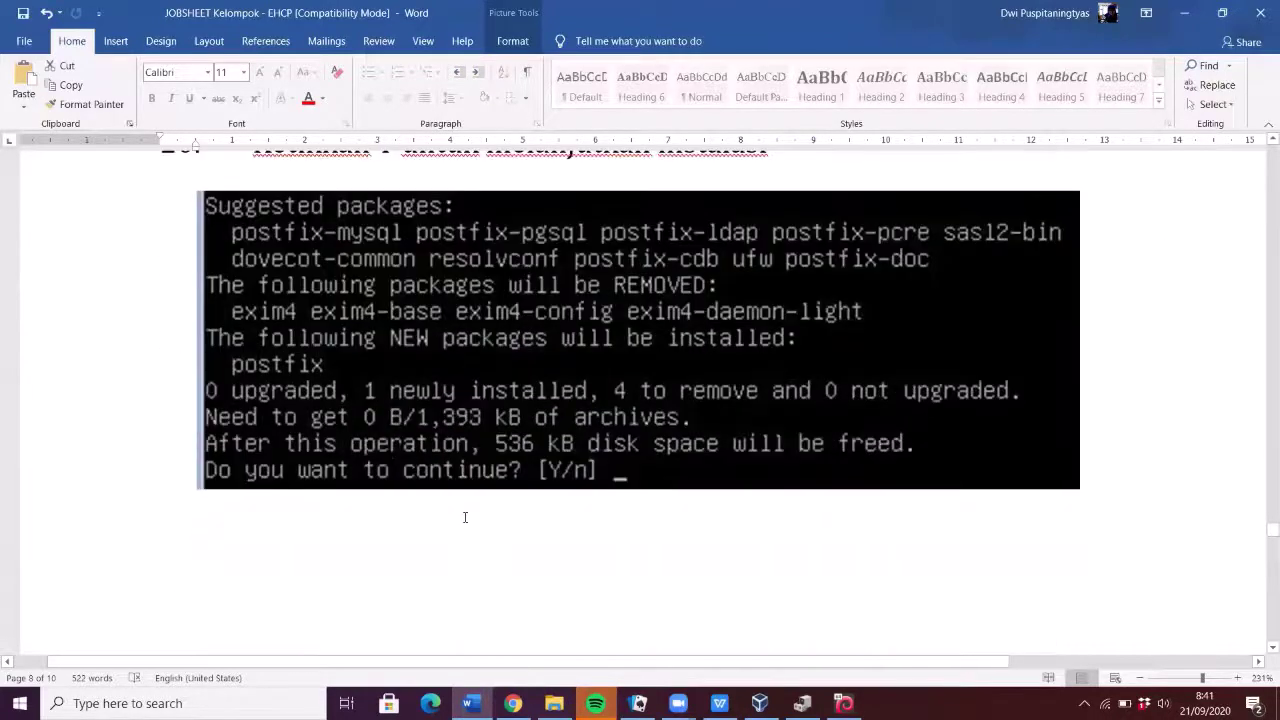
pyautogui.scroll(1, 463, 517)
# - Scroll through steps 21–23 to step 24's EHCP control panel login screenshot
pyautogui.scroll(-15, 465, 517)
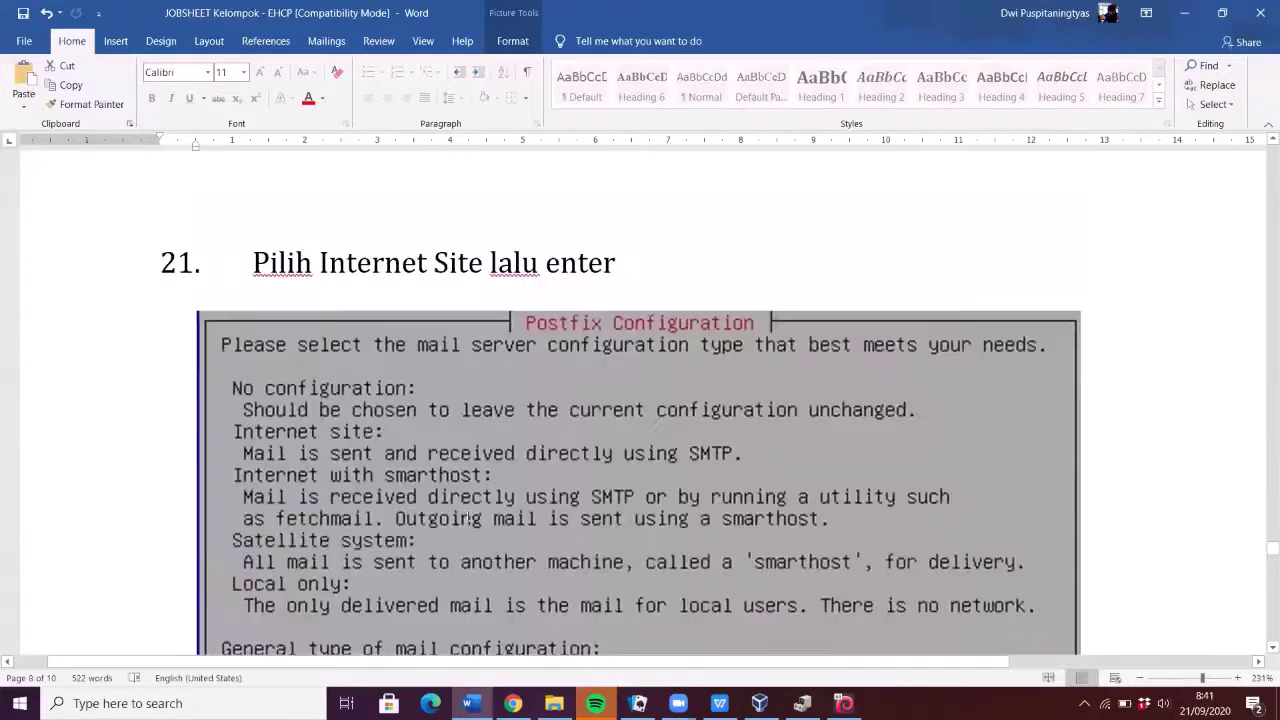
pyautogui.scroll(-8, 467, 512)
pyautogui.scroll(5, 565, 387)
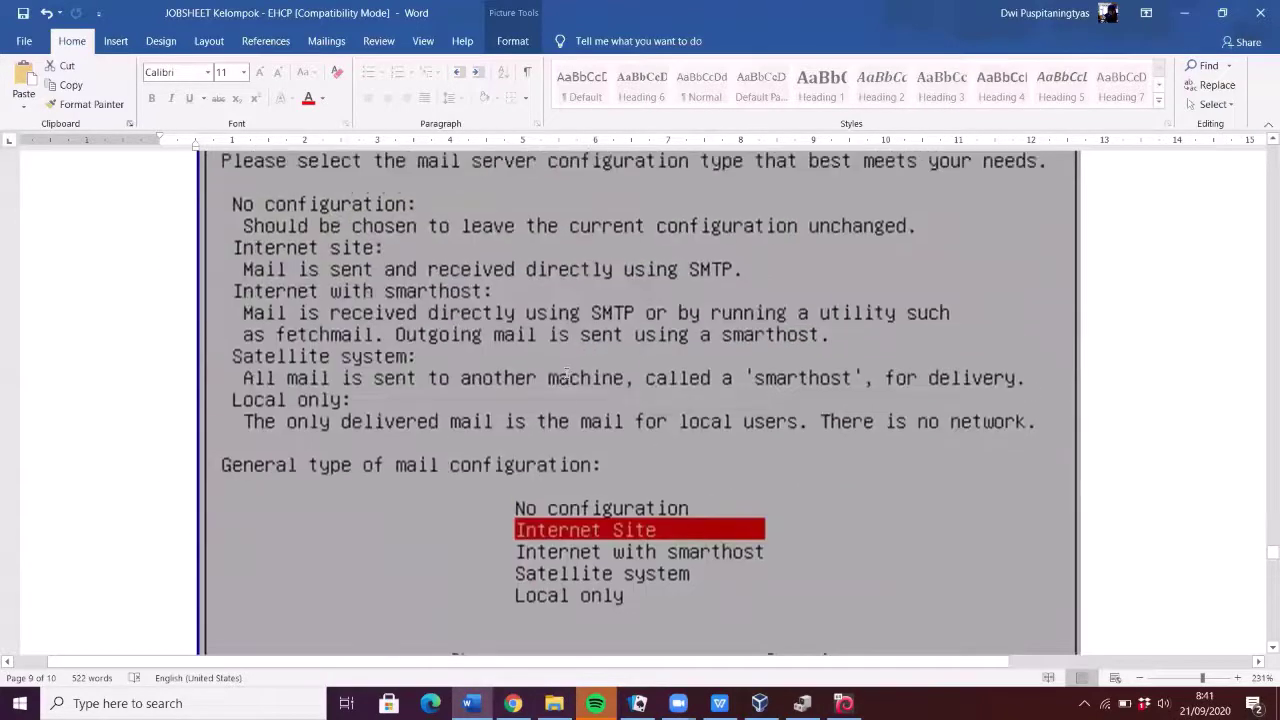
pyautogui.scroll(-6, 565, 387)
pyautogui.scroll(-8, 565, 387)
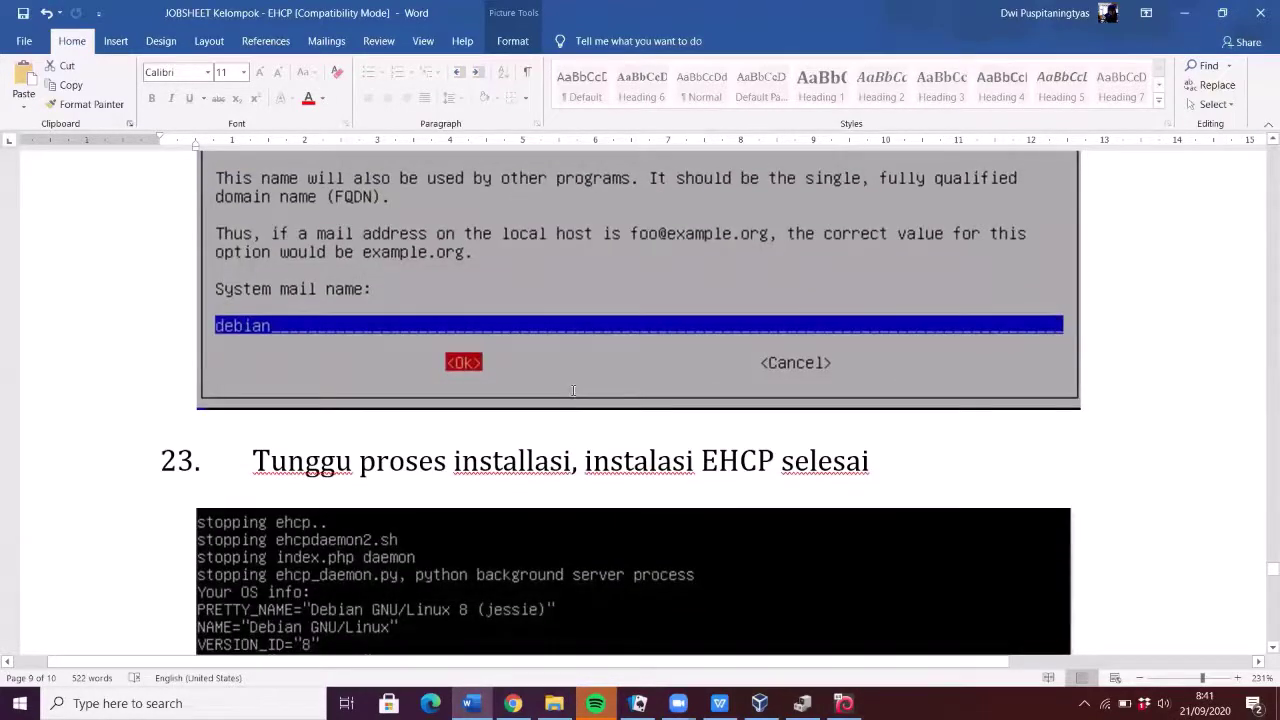
pyautogui.scroll(-6, 570, 391)
pyautogui.scroll(-12, 570, 385)
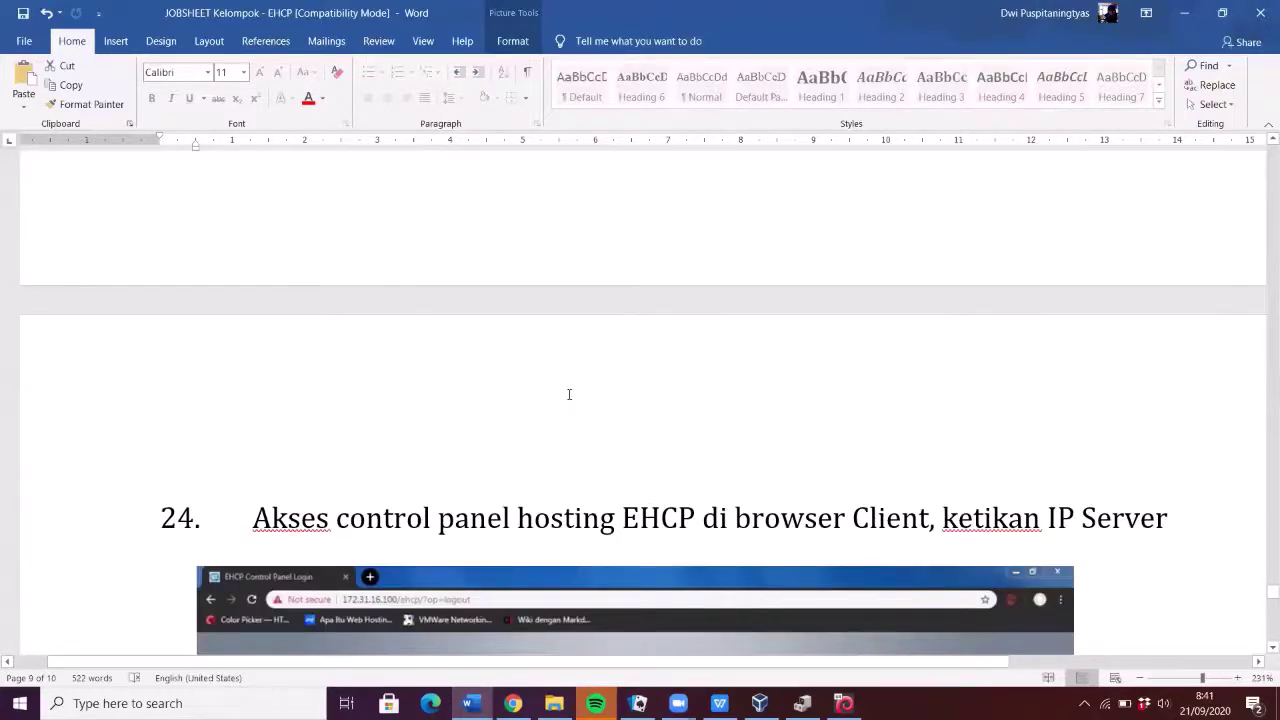
pyautogui.scroll(-6, 570, 391)
pyautogui.scroll(8, 594, 251)
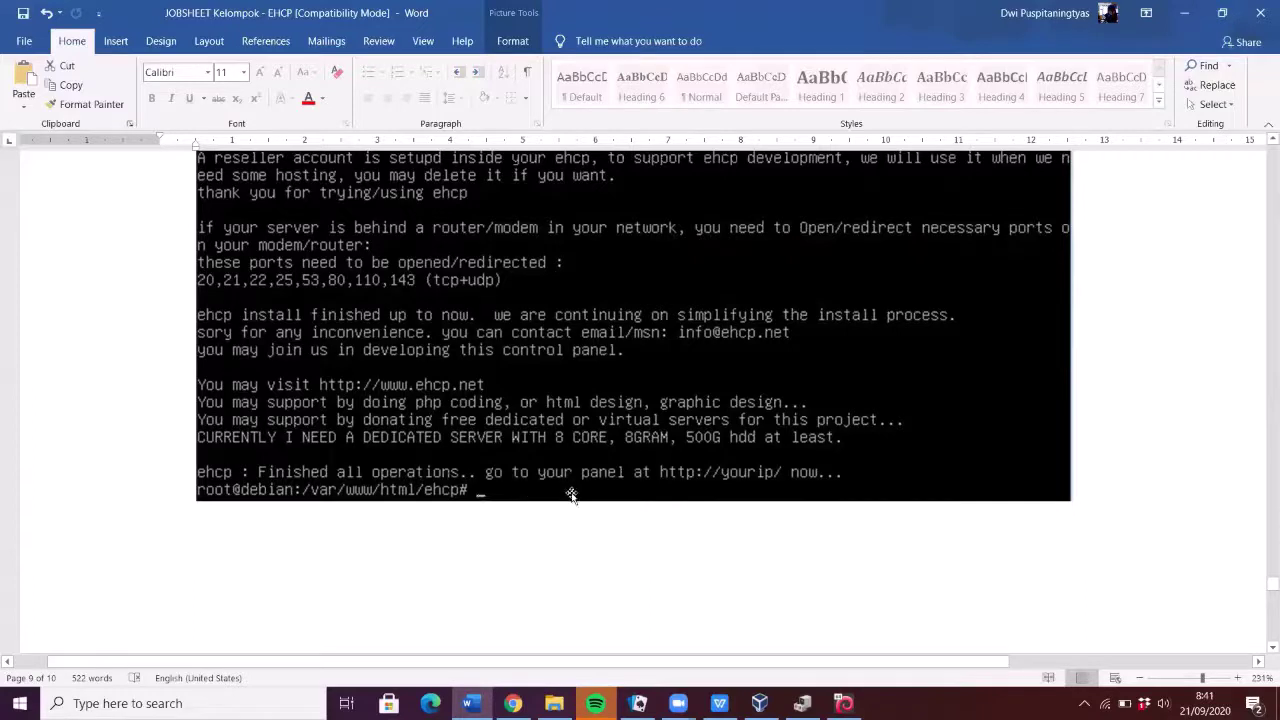
pyautogui.scroll(-10, 570, 495)
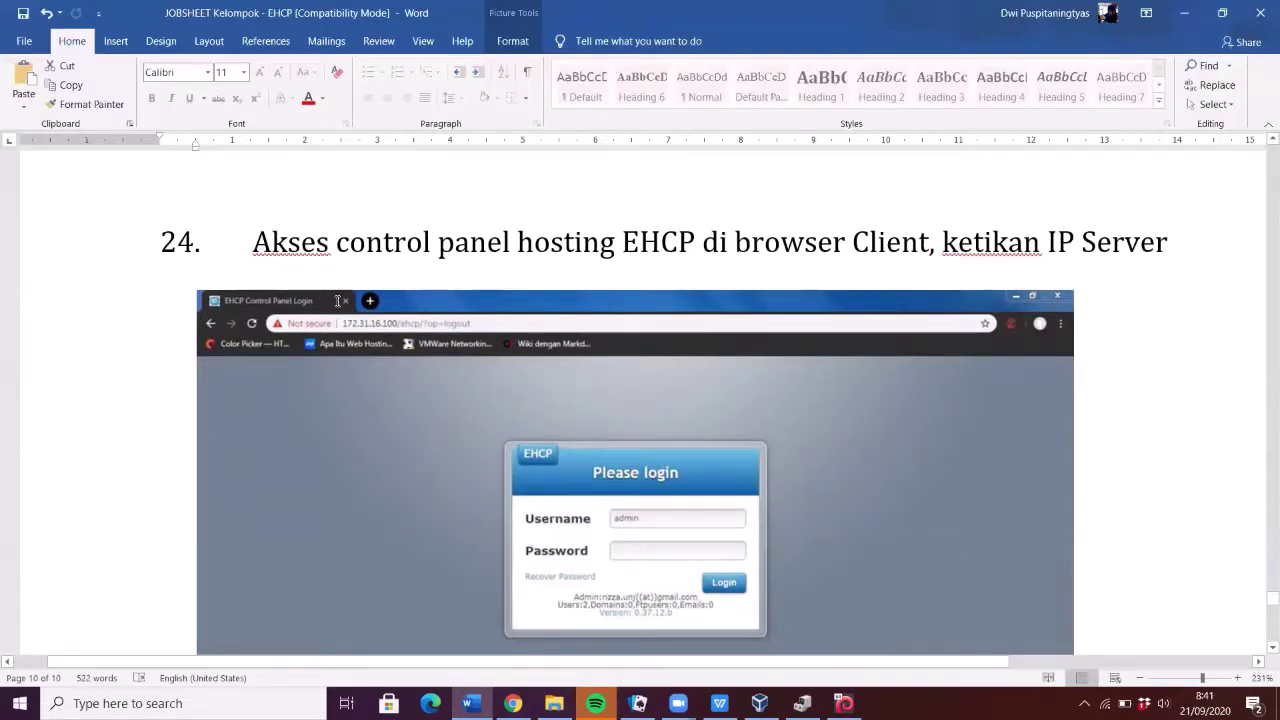
pyautogui.scroll(-1, 1261, 575)
pyautogui.scroll(1, 1261, 575)
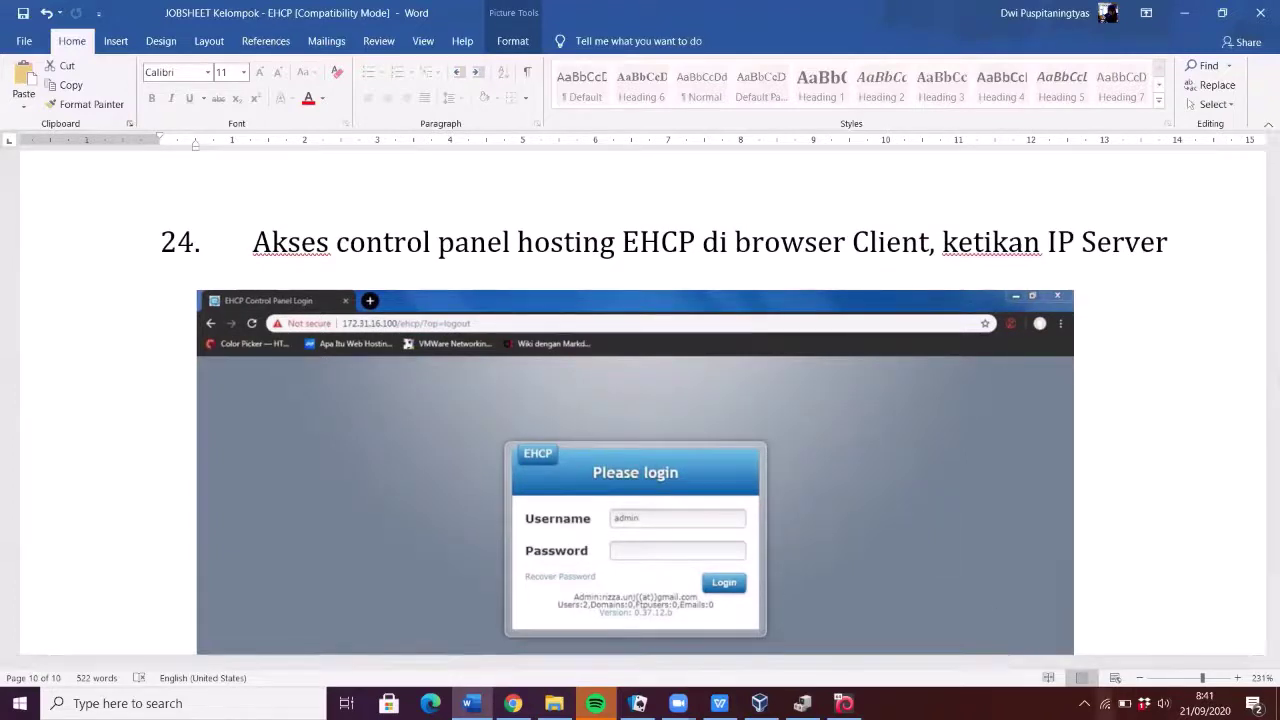
# - Open Network & Internet settings from the tray icon, then go to Change adapter options
pyautogui.rightClick(1105, 703)
pyautogui.click(1130, 689)
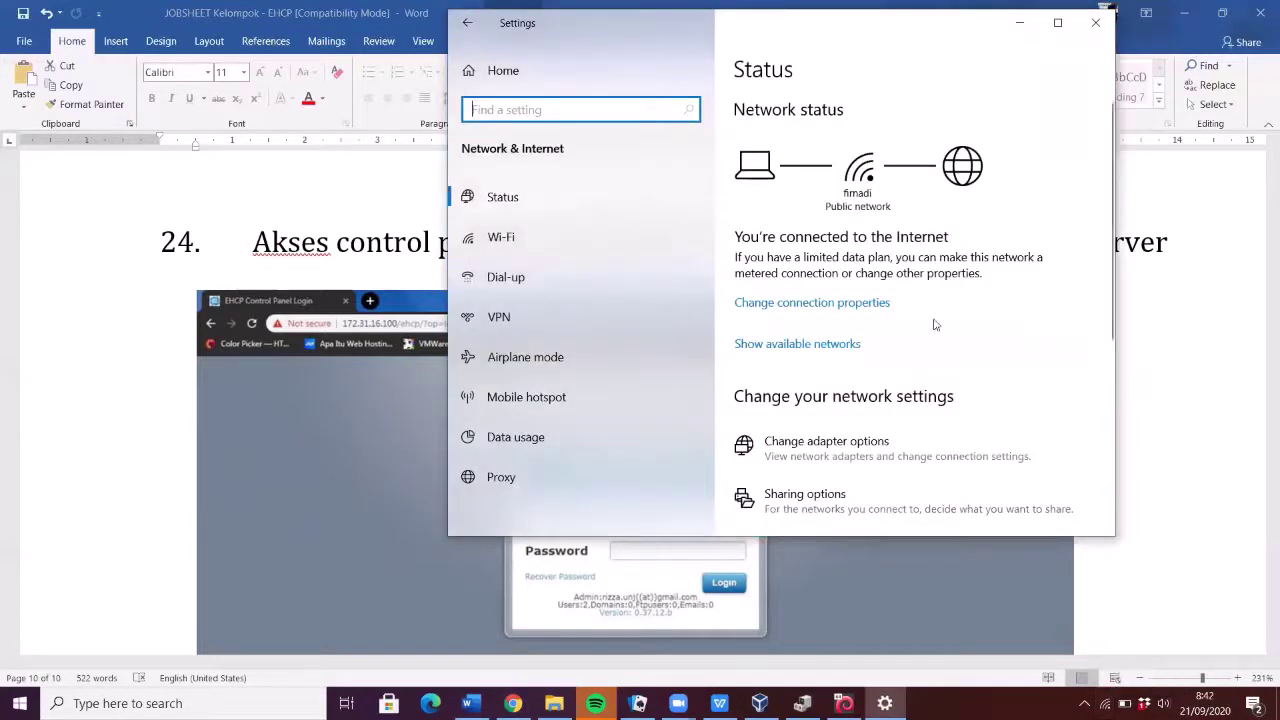
pyautogui.click(822, 443)
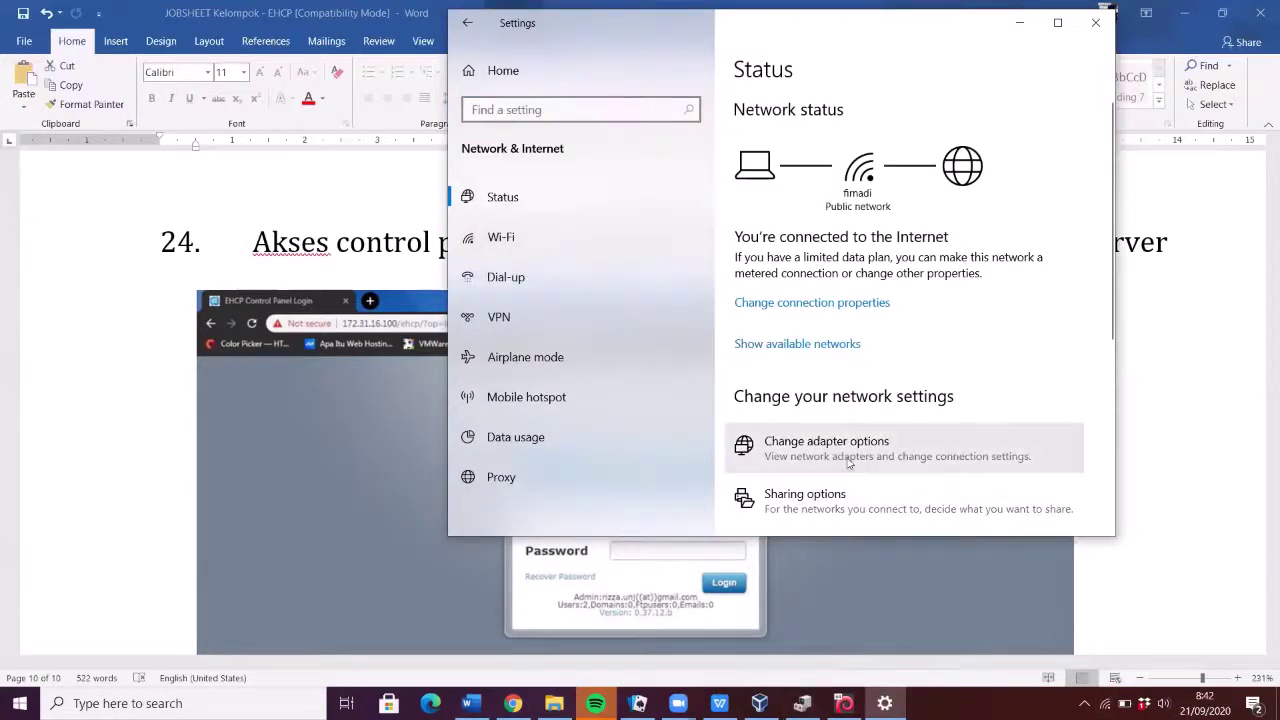
pyautogui.click(840, 448)
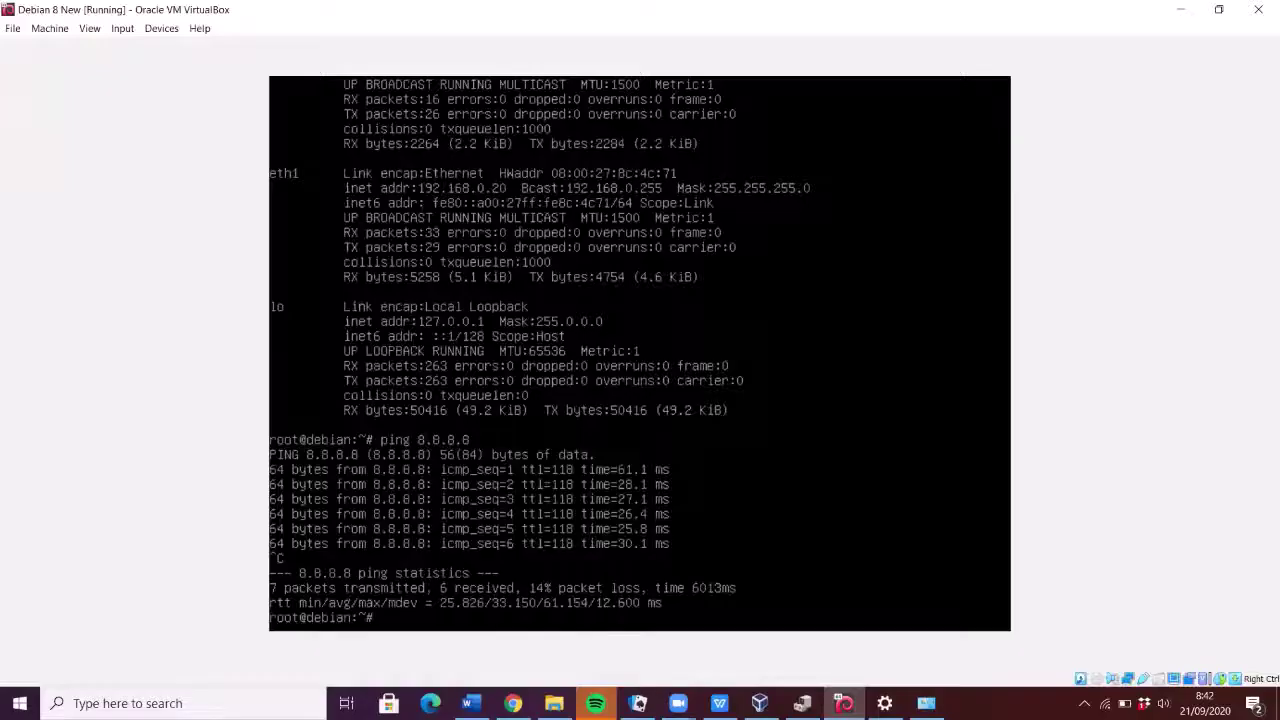
pyautogui.click(161, 28)
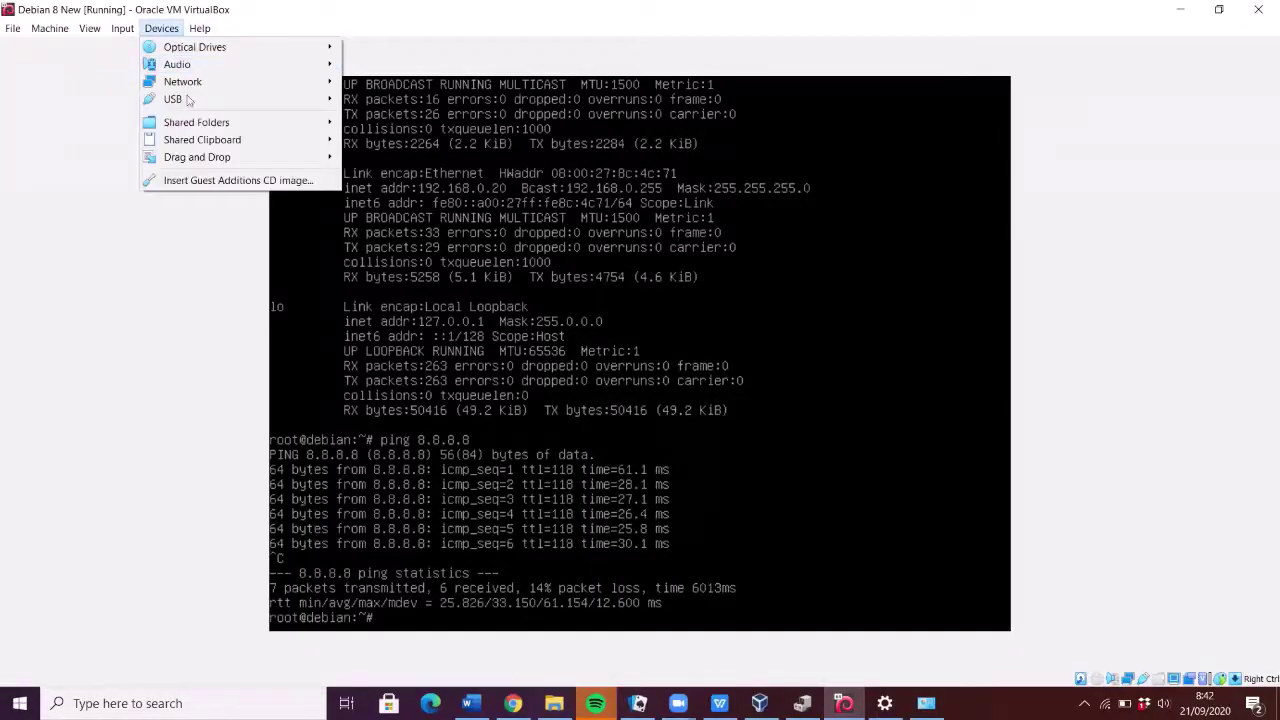
pyautogui.moveTo(200, 82)
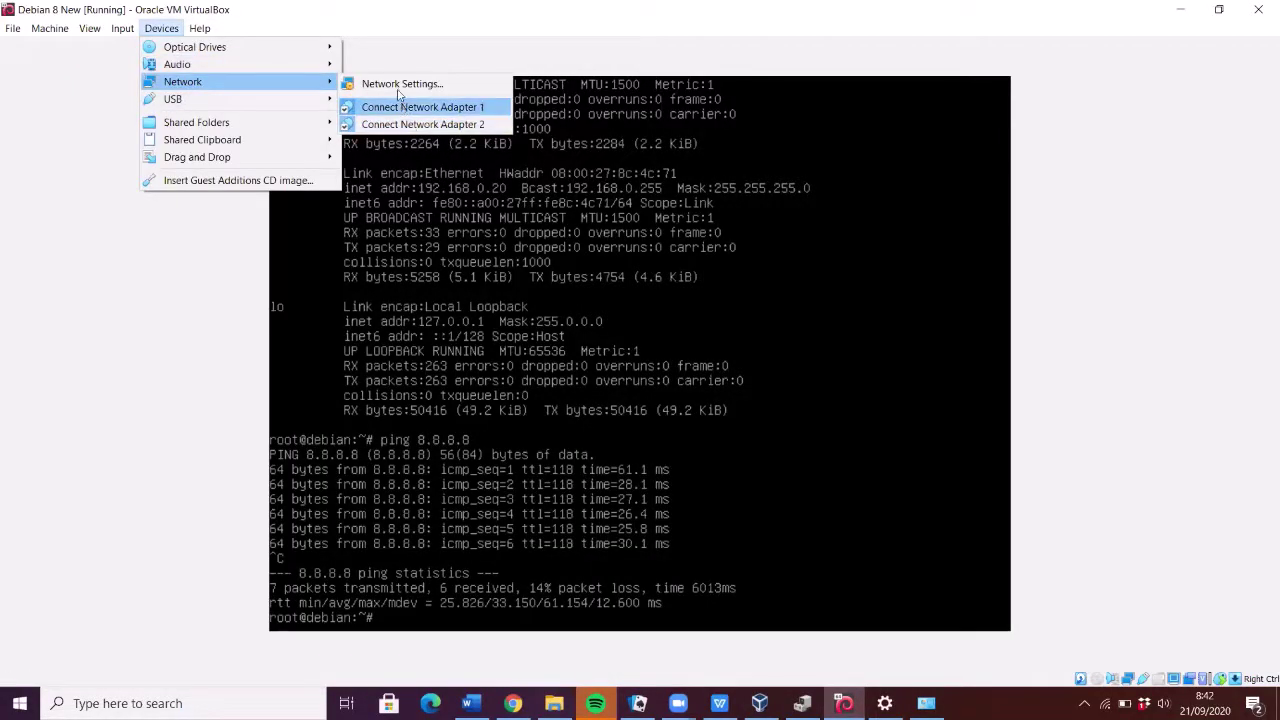
pyautogui.click(397, 88)
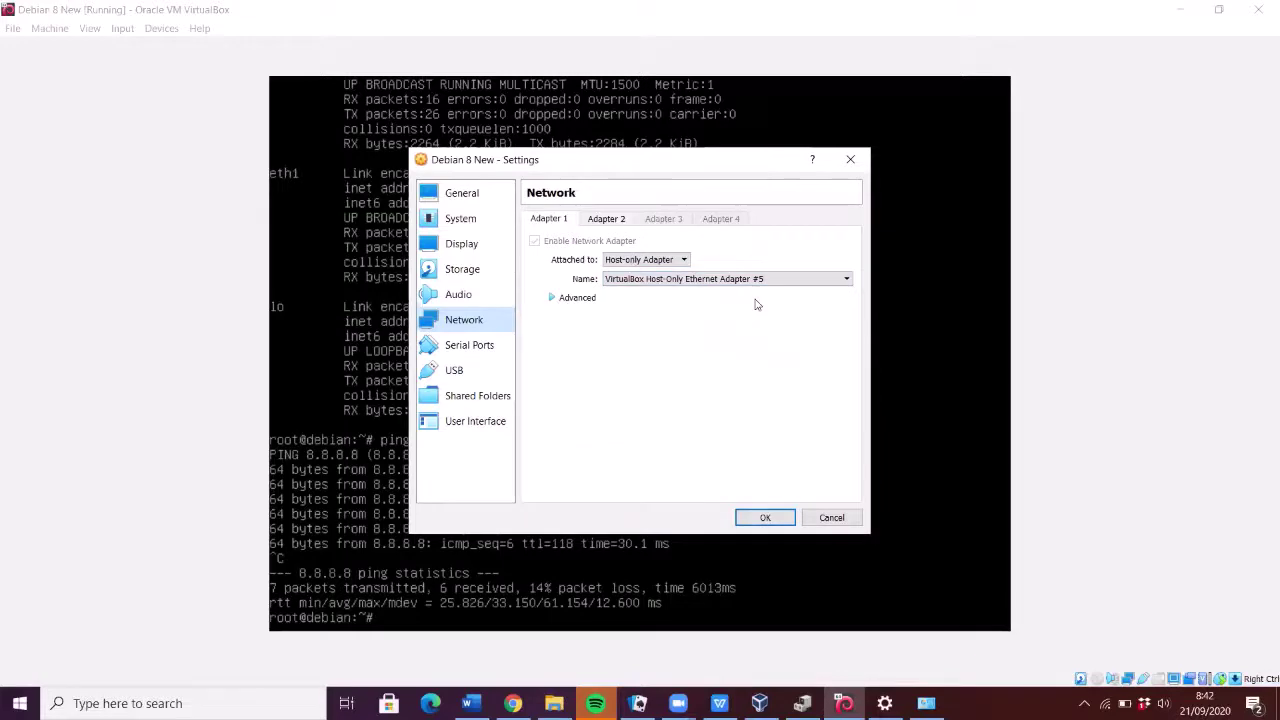
pyautogui.click(765, 517)
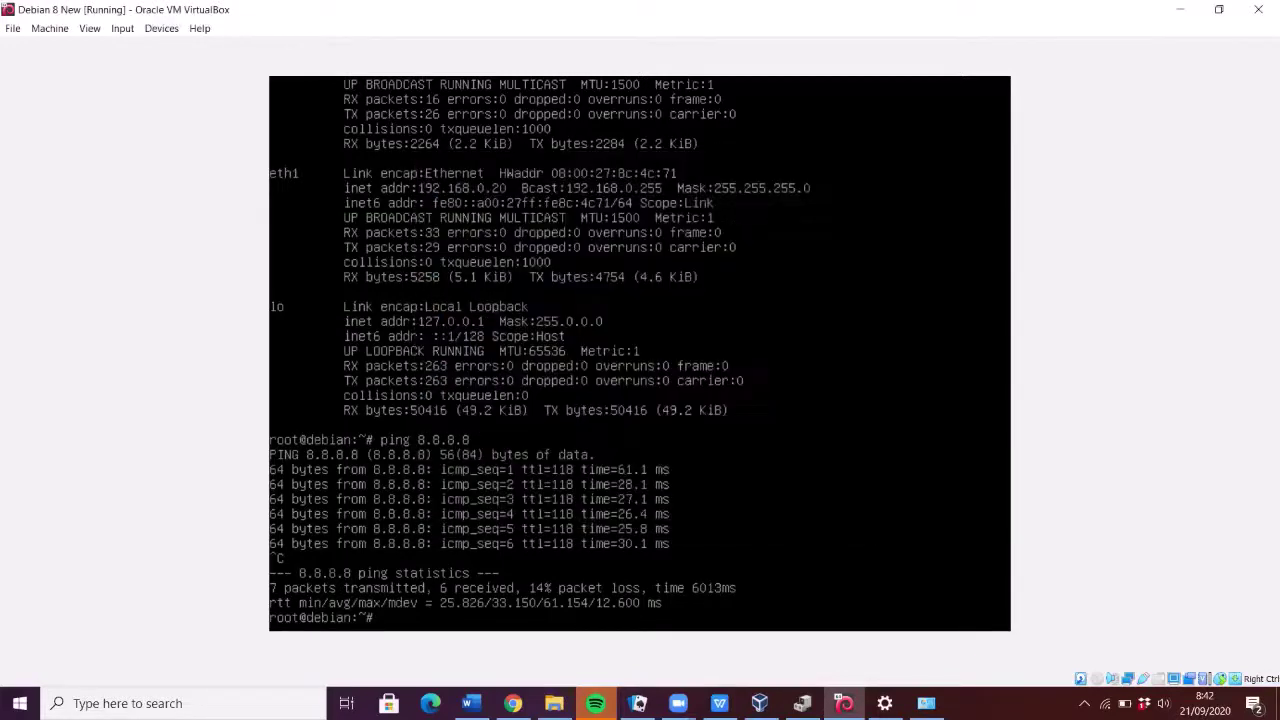
pyautogui.click(926, 703)
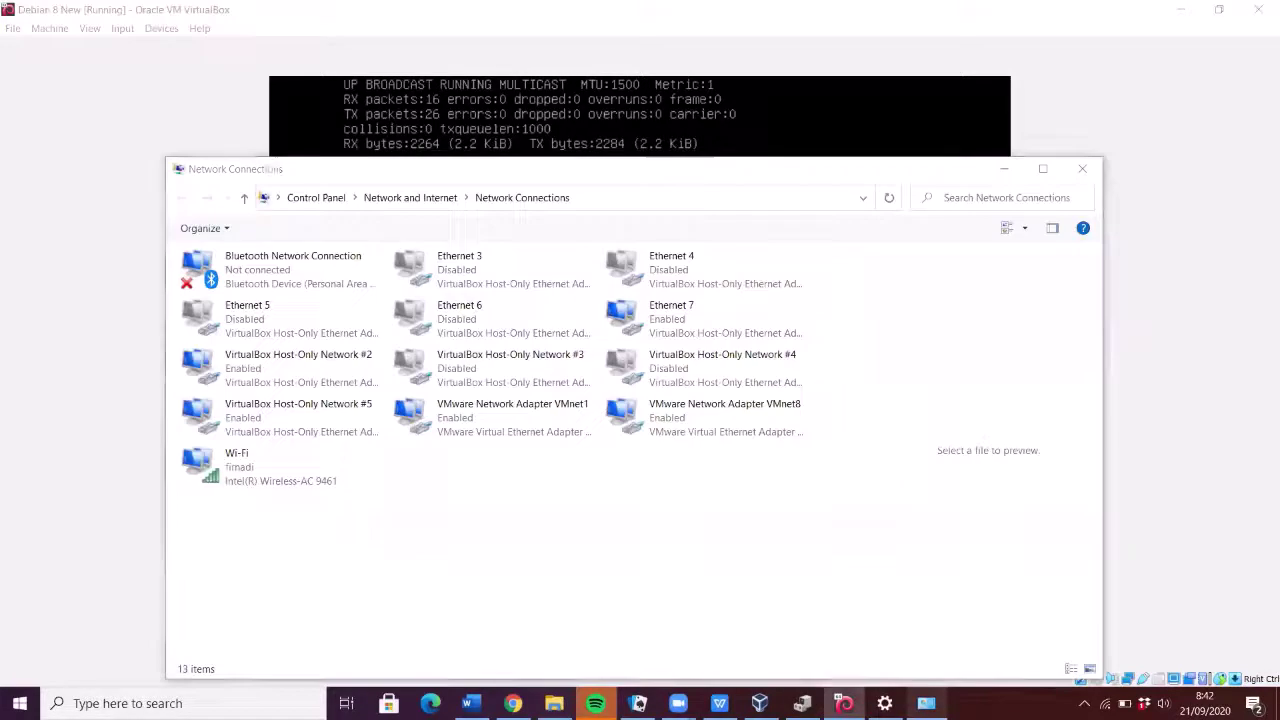
# - Change Host-Only Network #5's IPv4 address to 192.168.1.3 in its adapter properties
pyautogui.doubleClick(250, 432)
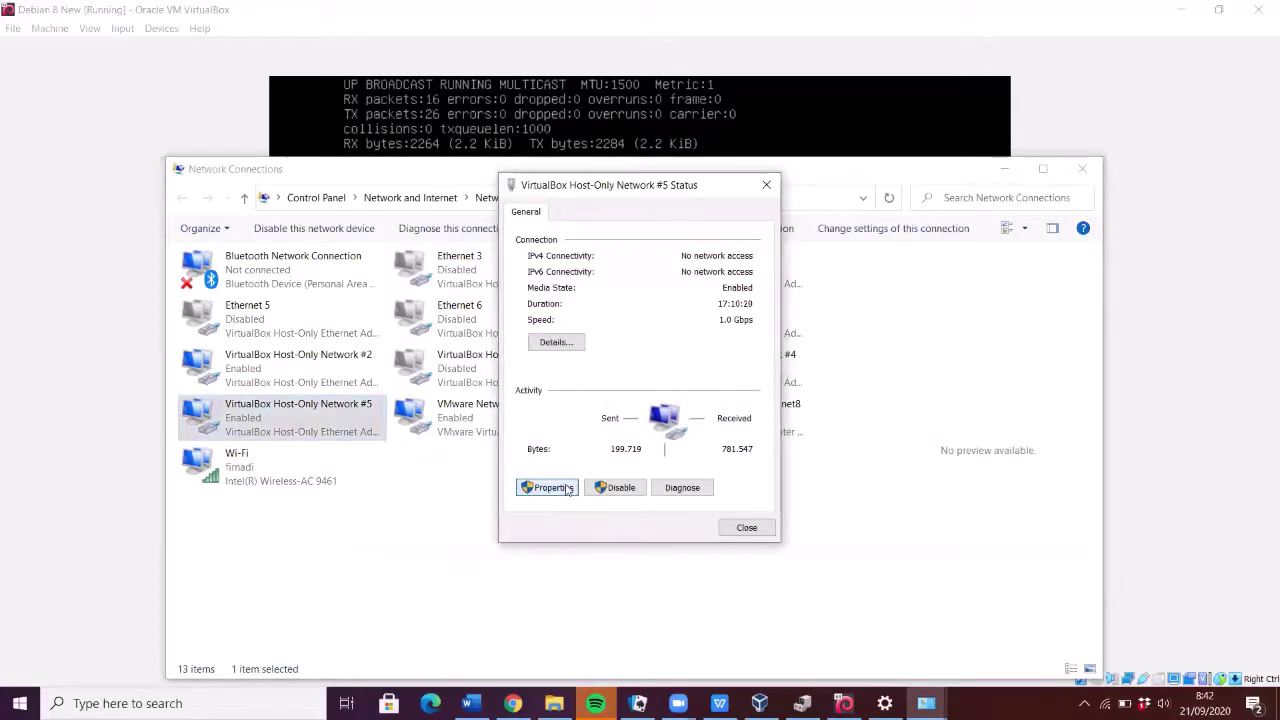
pyautogui.click(567, 489)
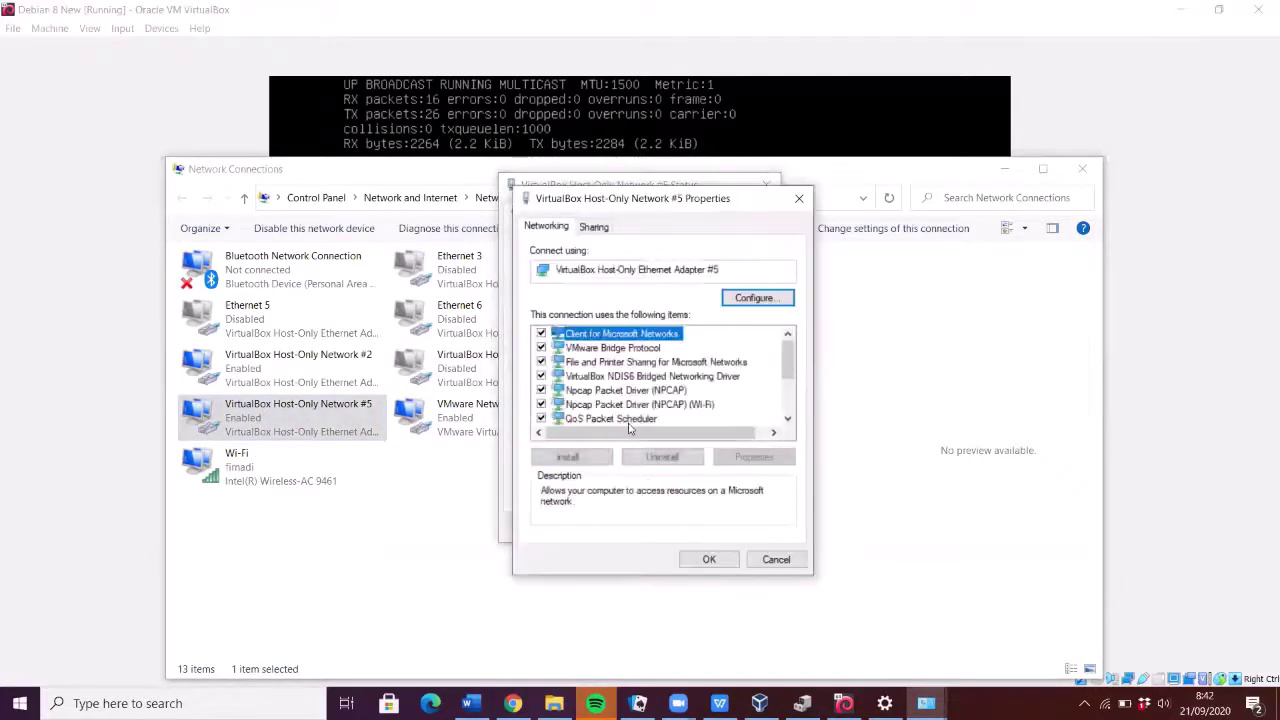
pyautogui.scroll(-2, 634, 414)
pyautogui.doubleClick(635, 348)
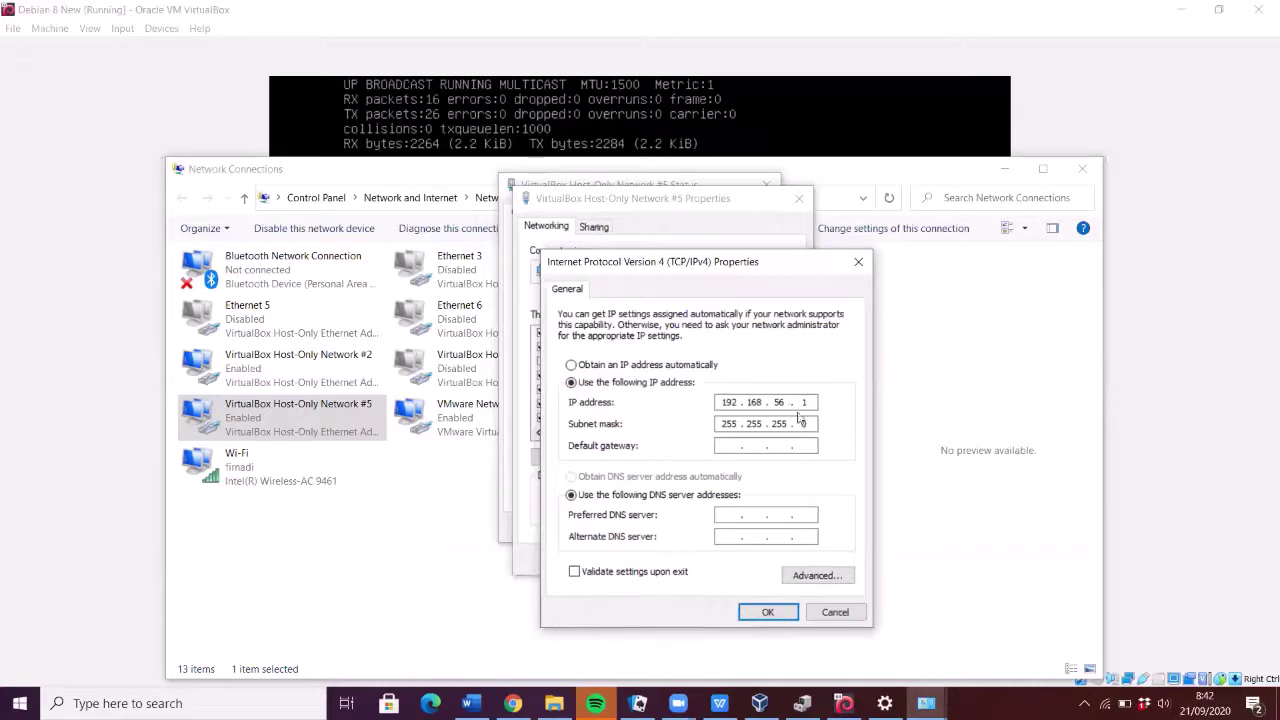
pyautogui.press('BackSpace')
pyautogui.write('1.3')
pyautogui.click(766, 613)
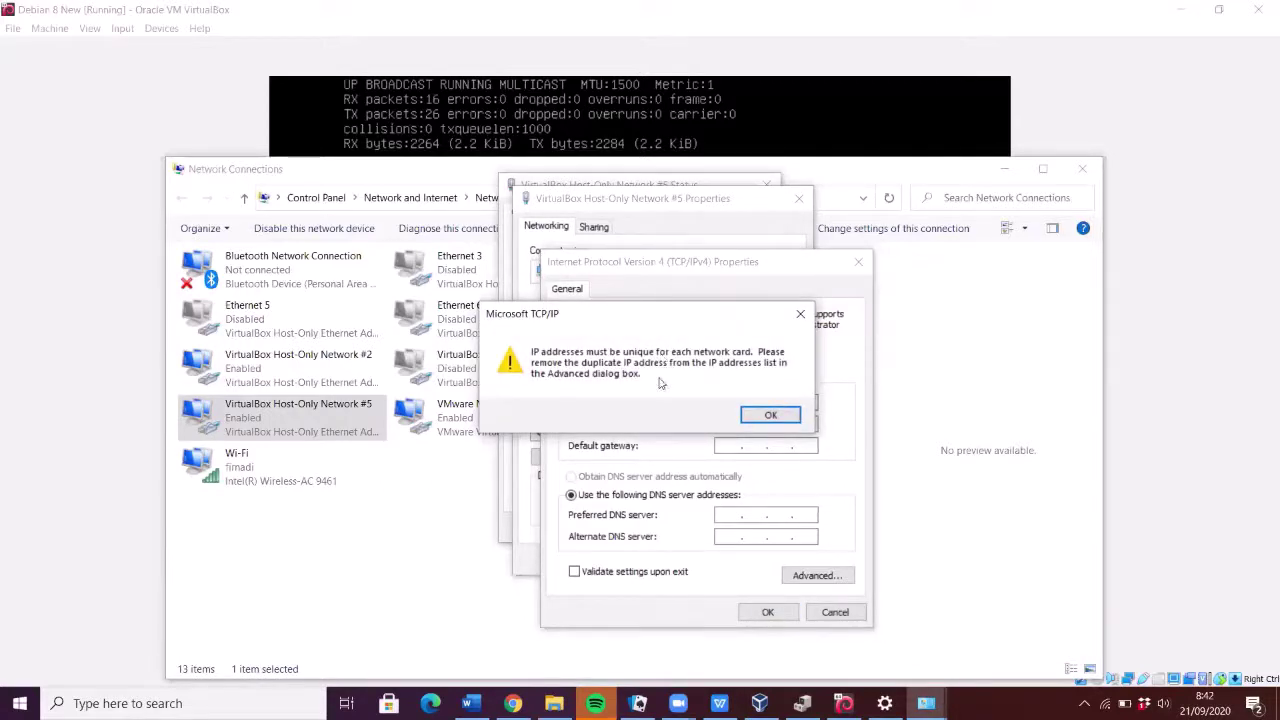
# - Remove the duplicate 192.168.1.3 entry in the advanced IP settings
pyautogui.click(784, 418)
pyautogui.click(817, 575)
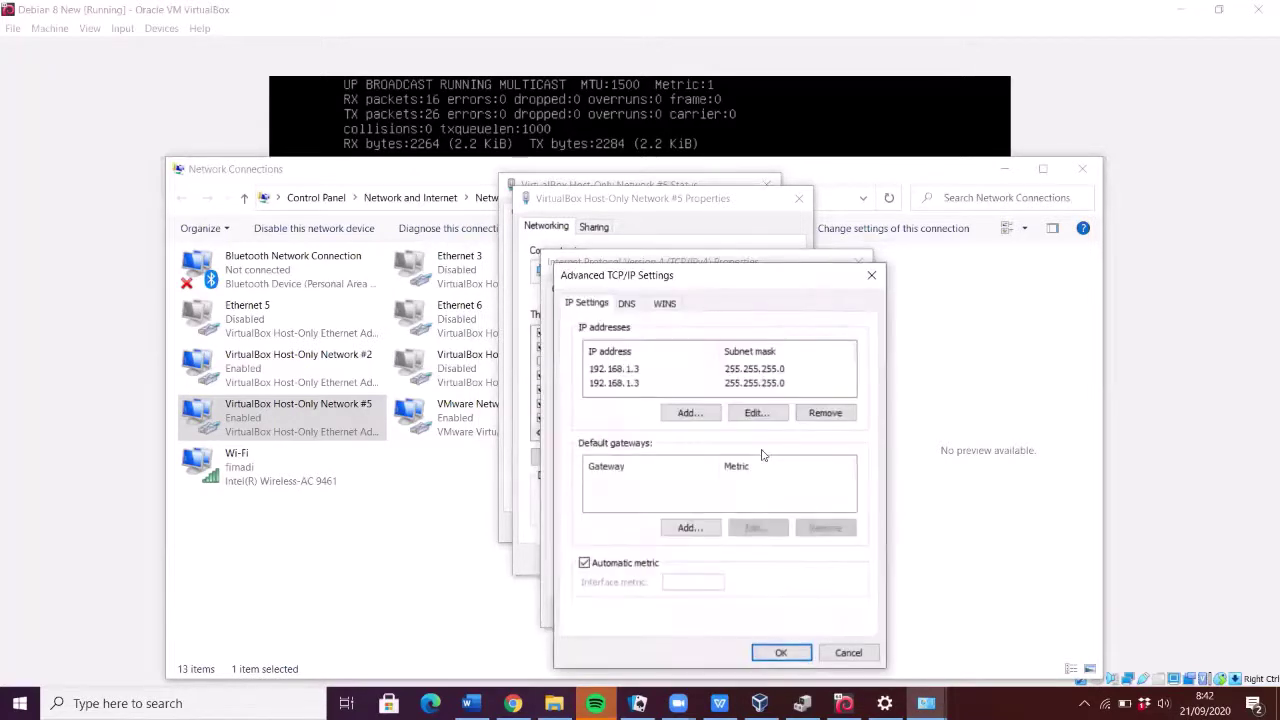
pyautogui.click(612, 388)
pyautogui.click(832, 414)
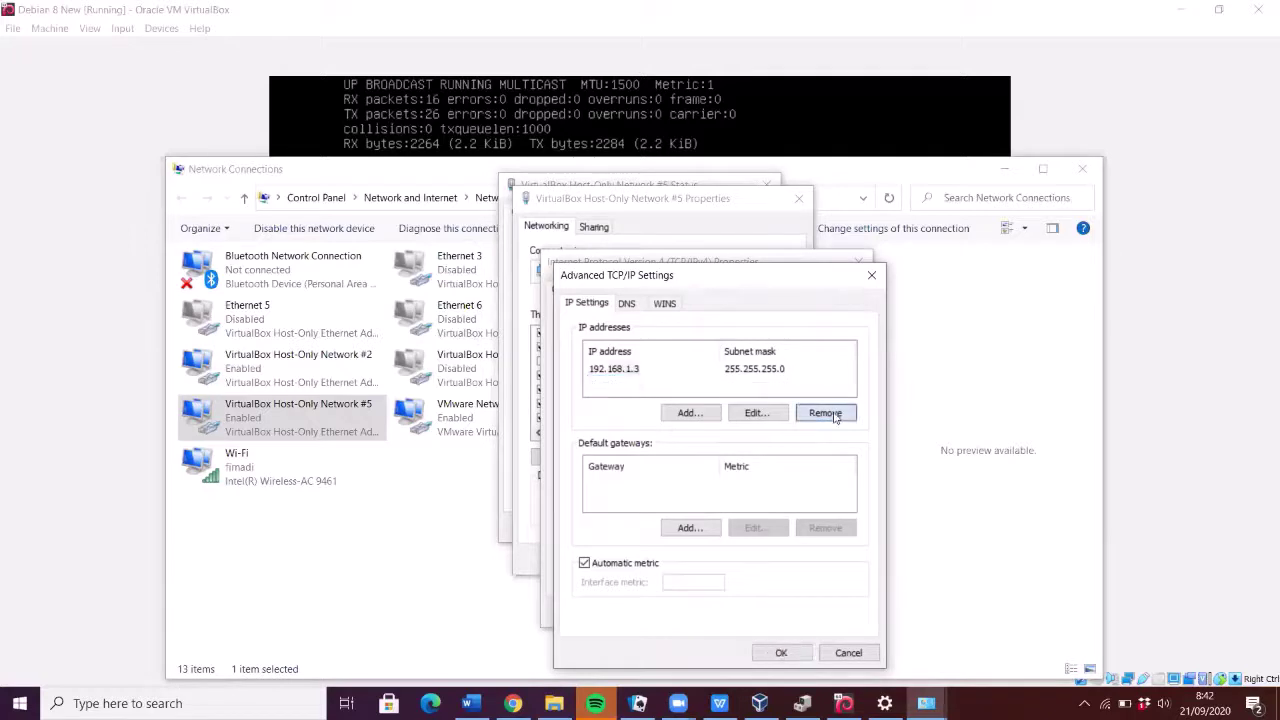
pyautogui.click(781, 652)
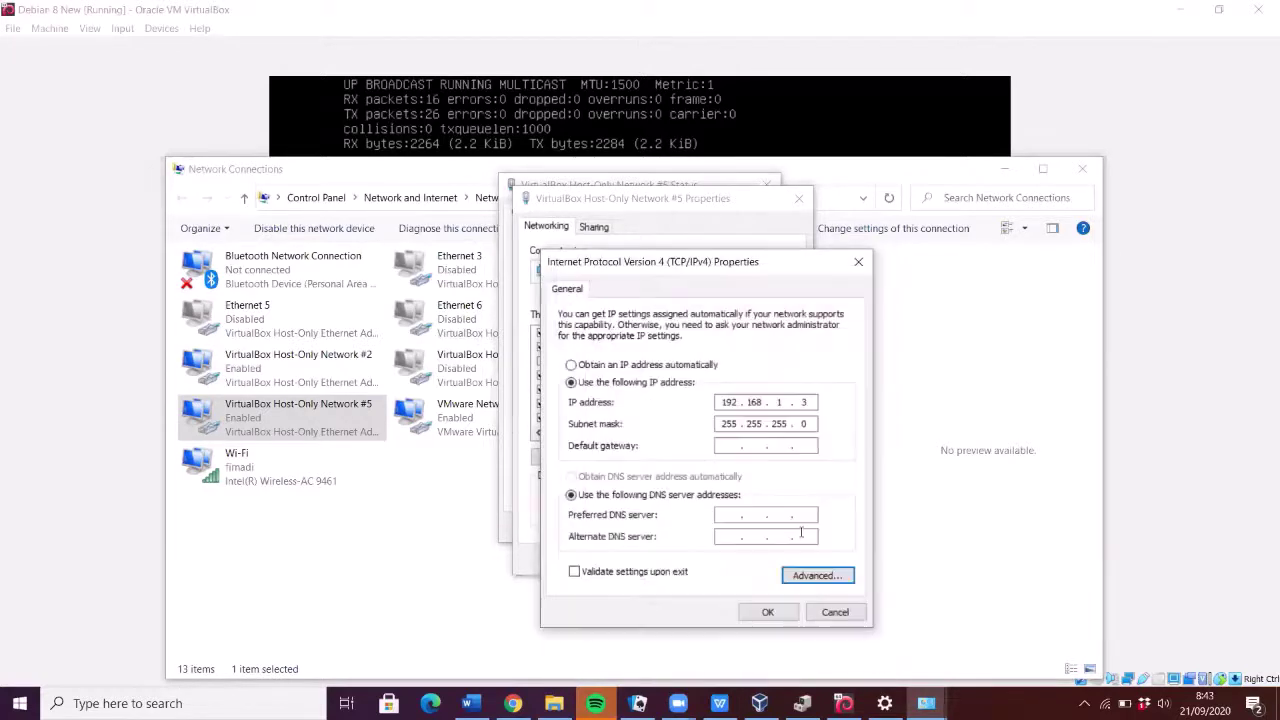
# - Apply the IPv4 settings and close the adapter properties and status windows
pyautogui.click(767, 610)
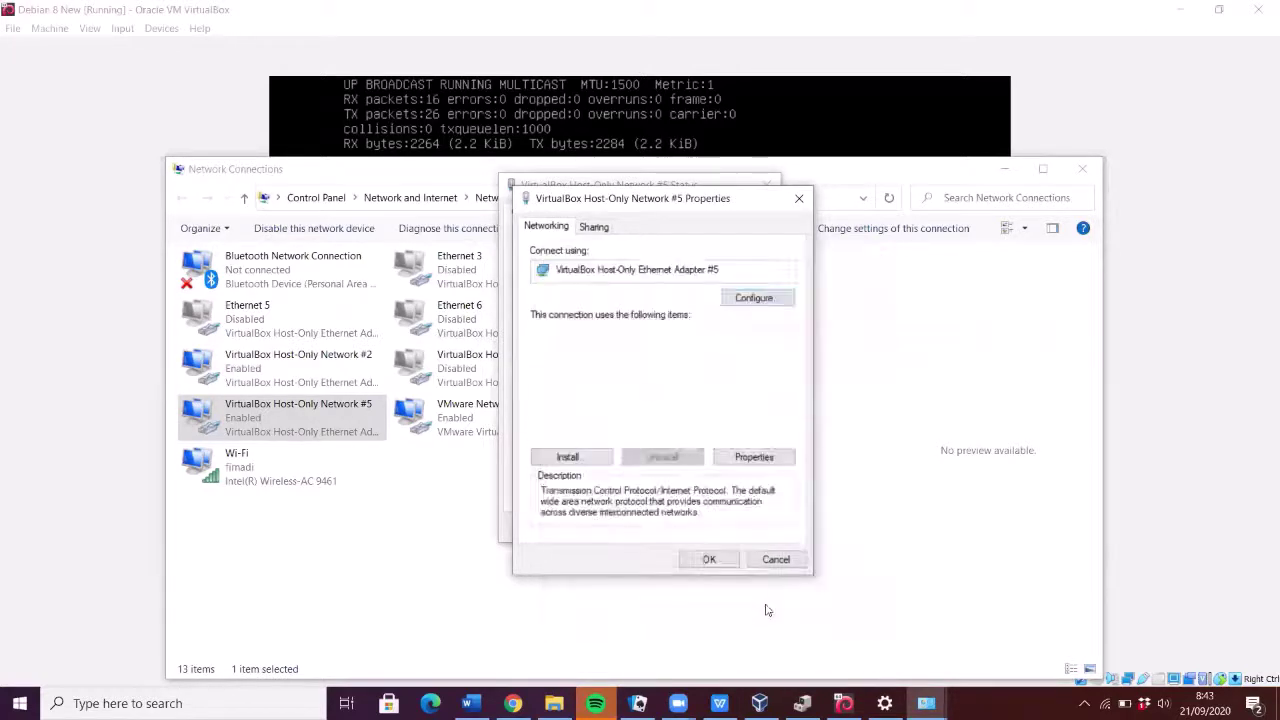
pyautogui.click(718, 560)
pyautogui.click(750, 528)
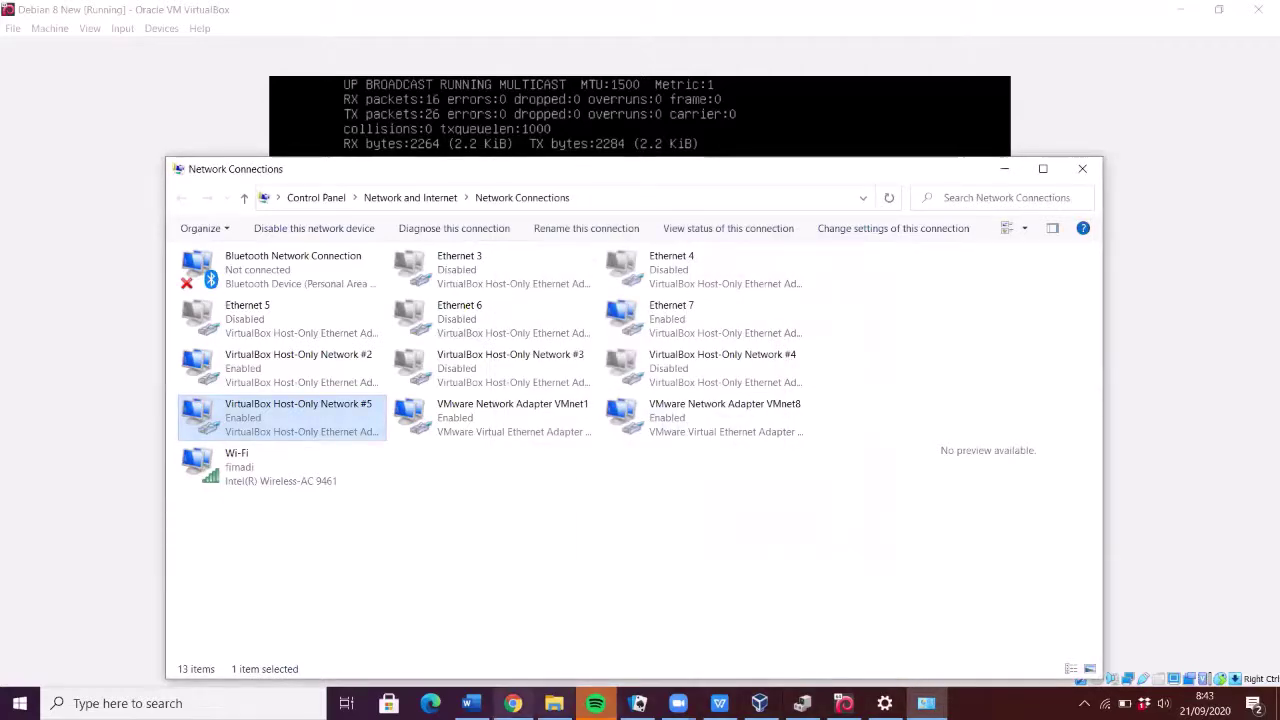
pyautogui.click(512, 703)
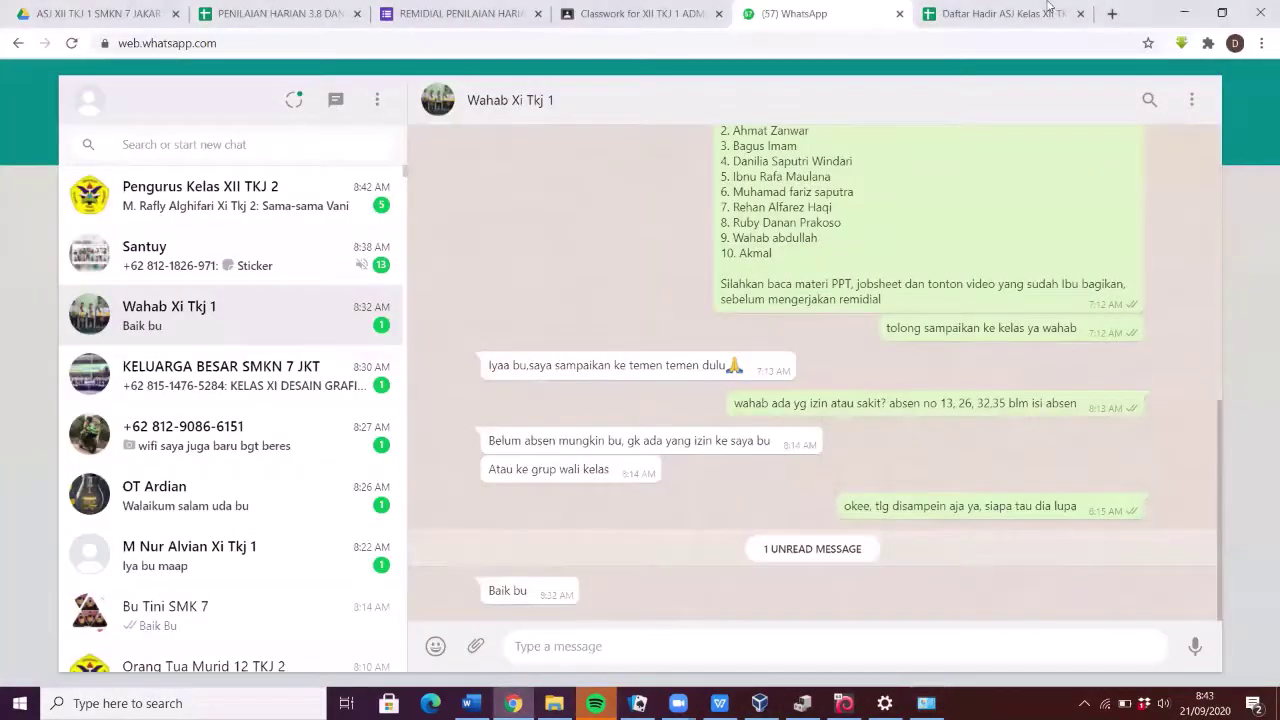
# - Load 192.168.1.1/ehcp in a new Chrome tab to reach the EHCP login page
pyautogui.click(1000, 13)
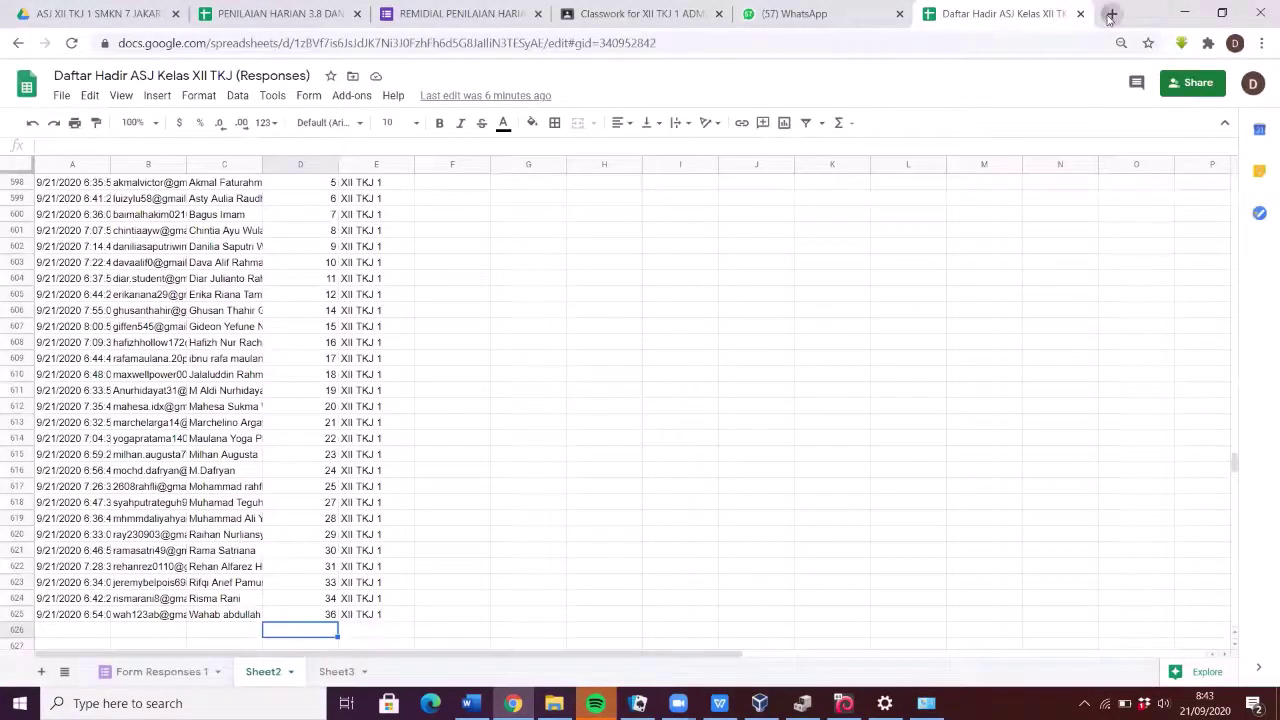
pyautogui.click(1111, 14)
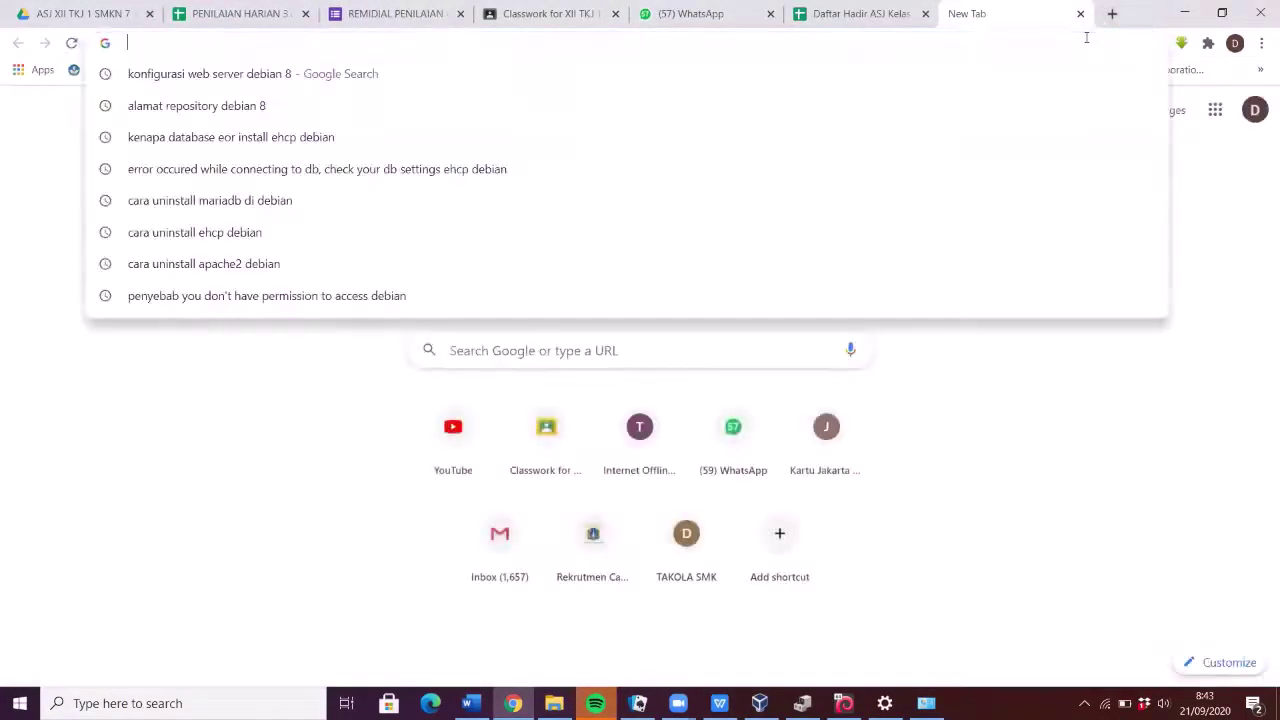
pyautogui.write('19')
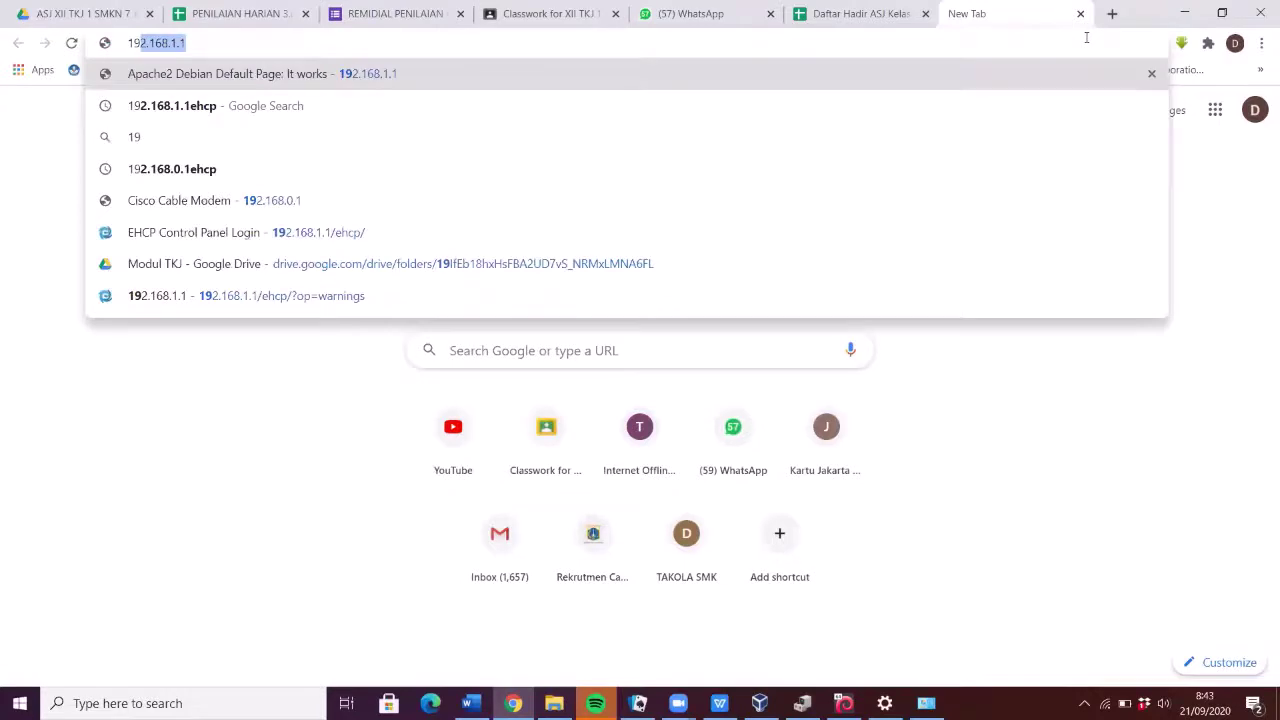
pyautogui.press('Right')
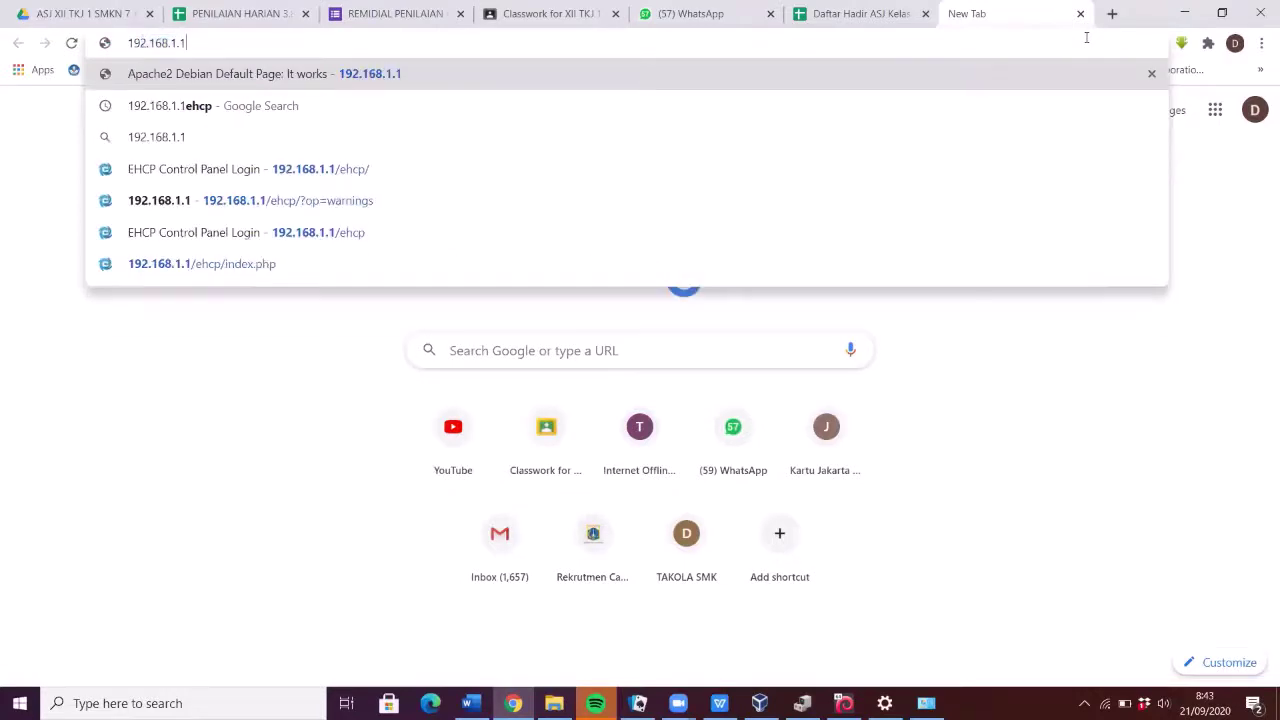
pyautogui.write('/ehcp')
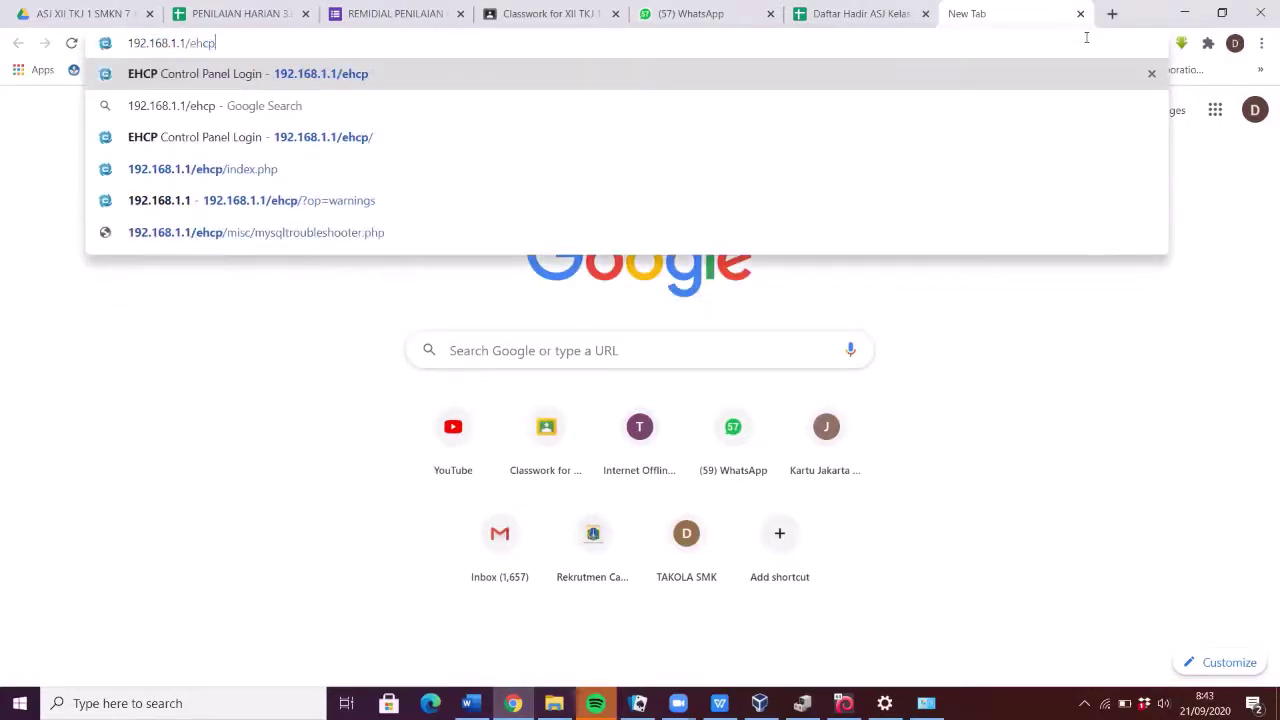
pyautogui.press('Return')
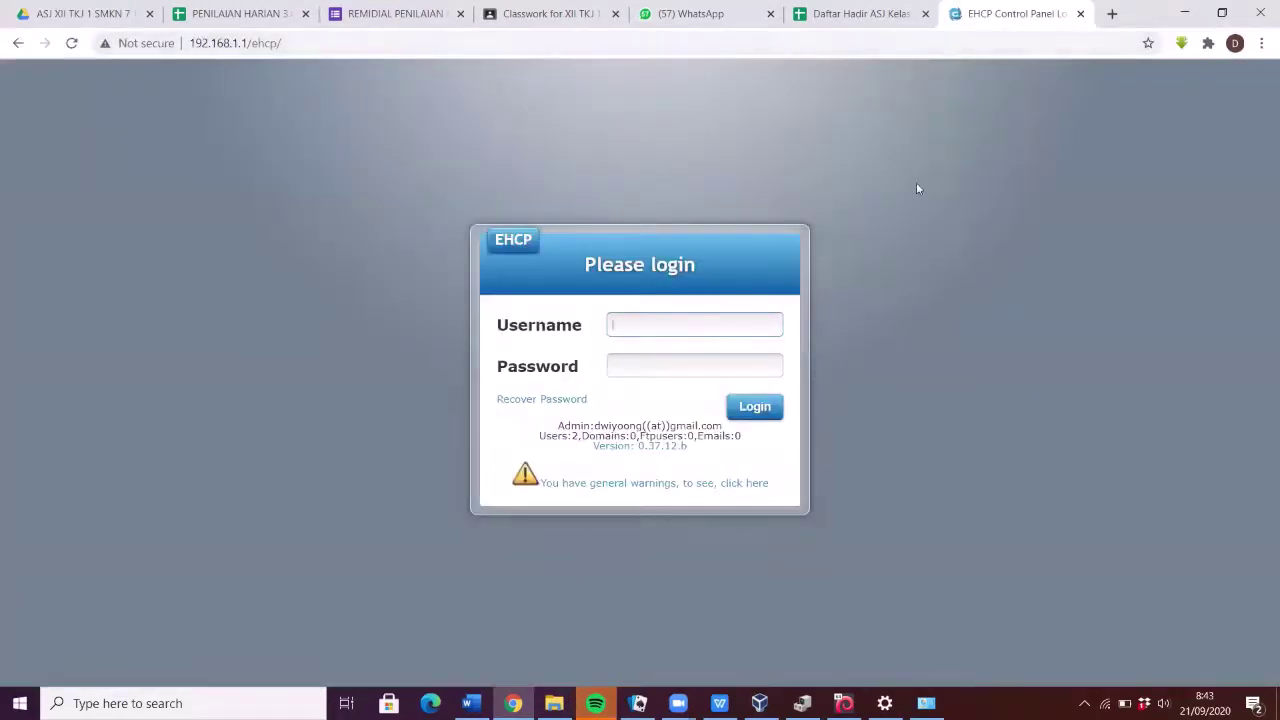
# - Submit the admin username and password, then re-enter the username after the rejection
pyautogui.click(708, 316)
pyautogui.write('admin')
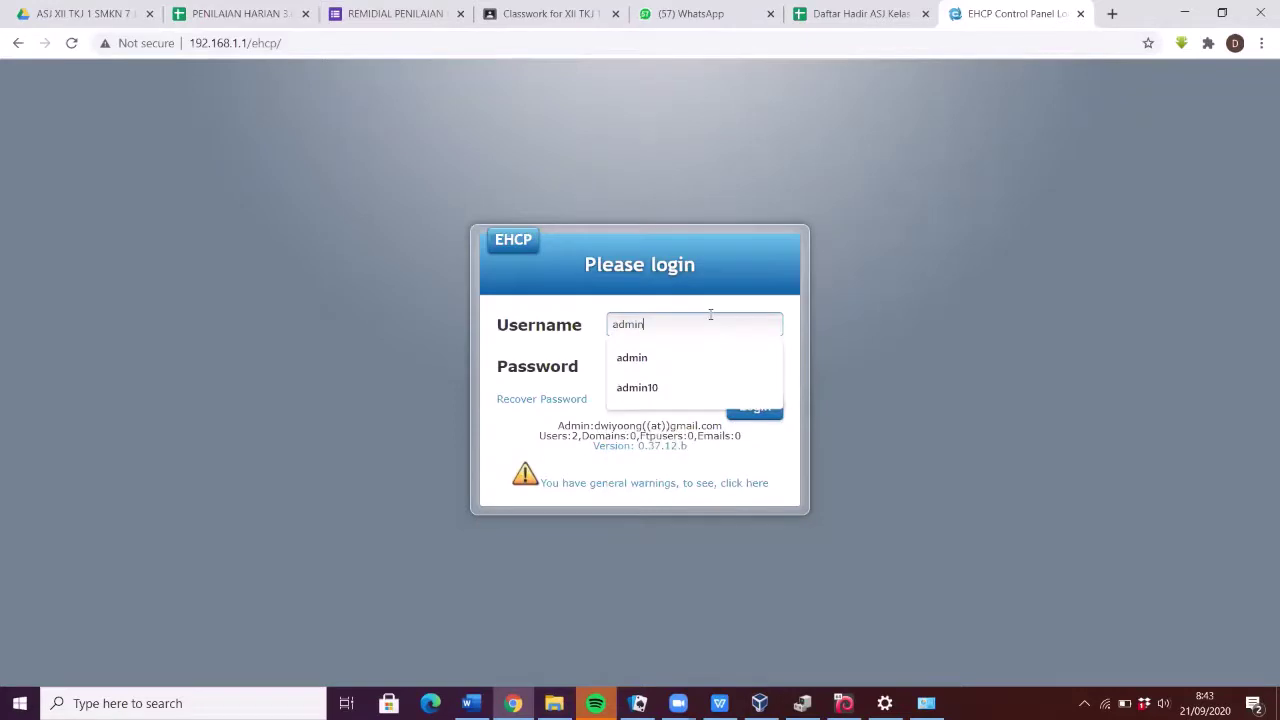
pyautogui.press('Tab')
pyautogui.write('•••••')
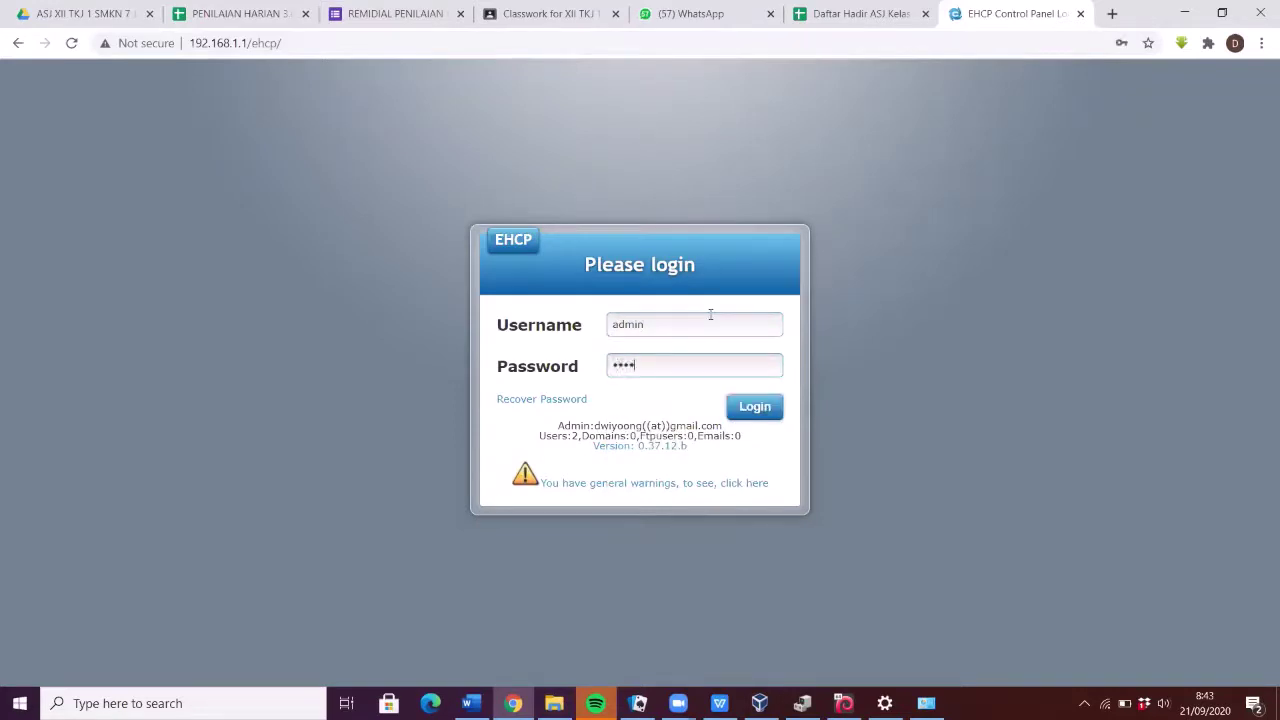
pyautogui.press('Return')
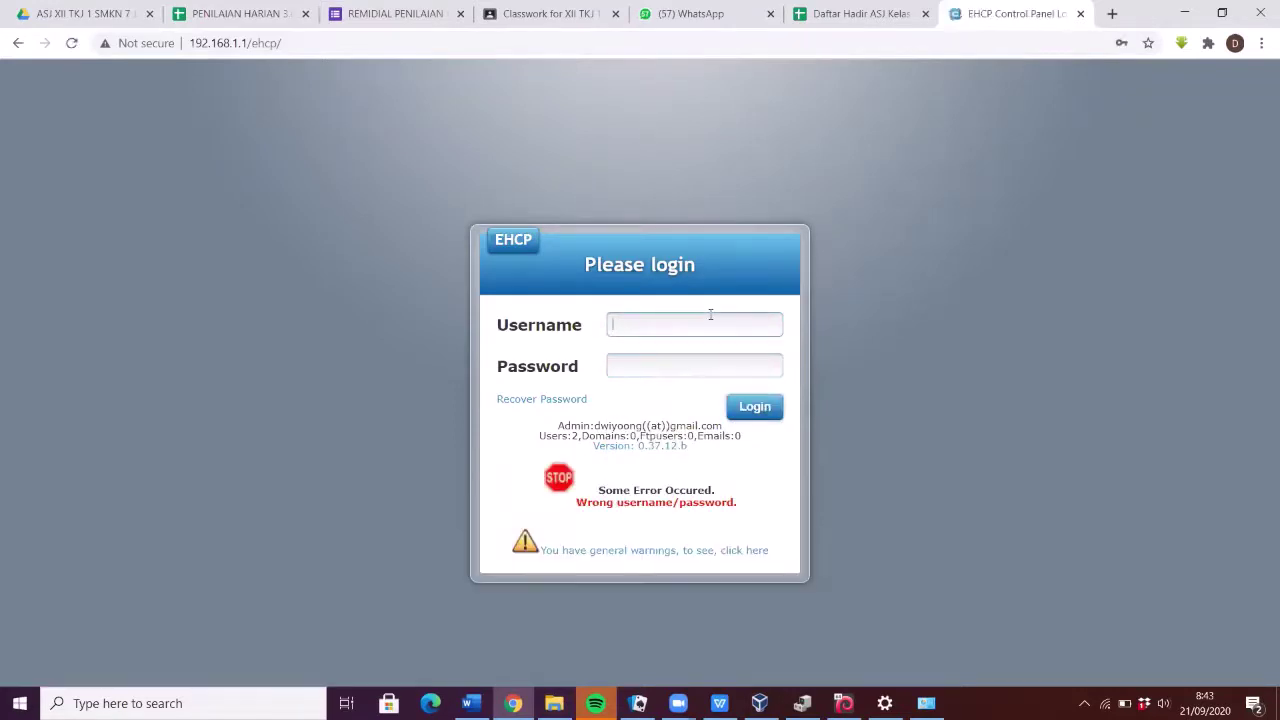
pyautogui.click(710, 315)
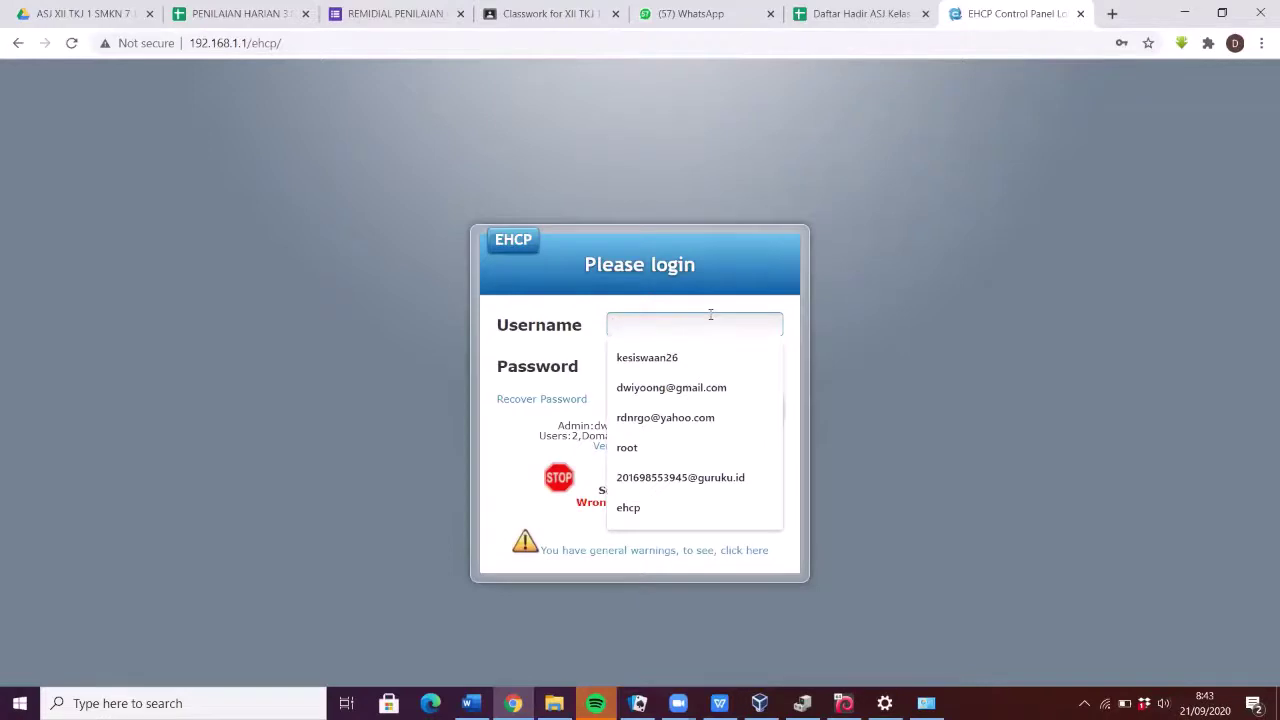
pyautogui.write('admin')
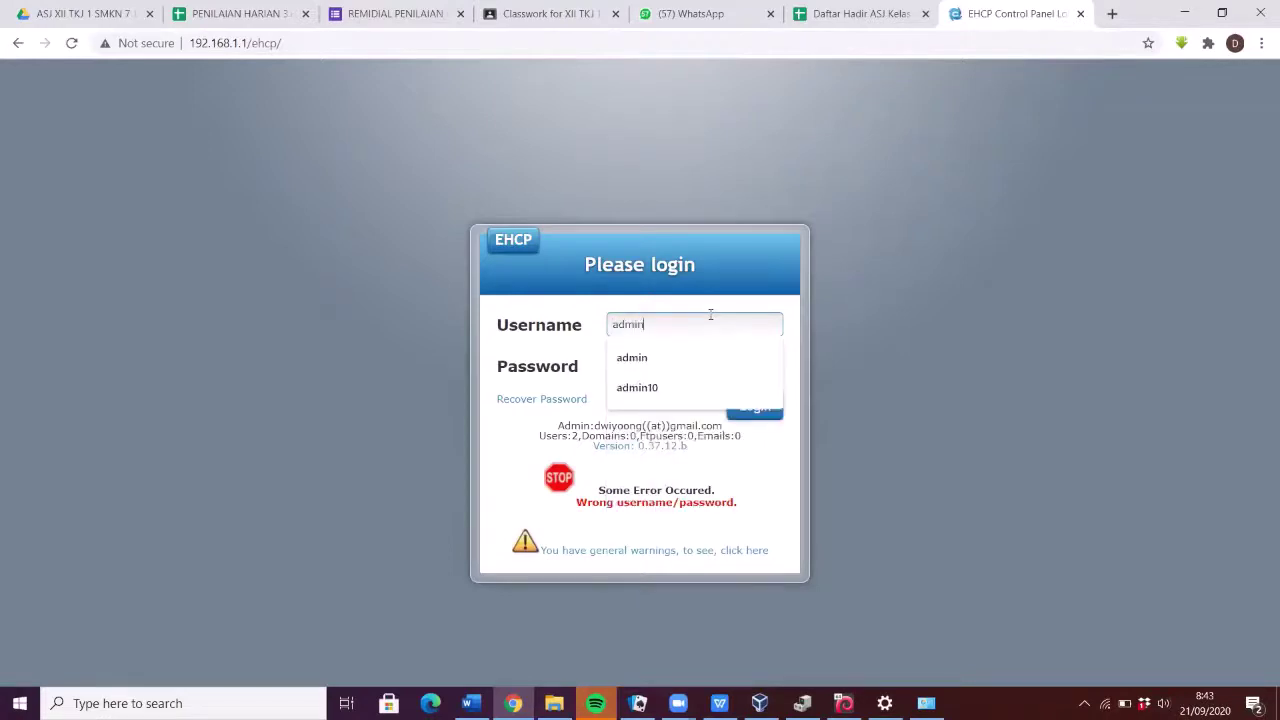
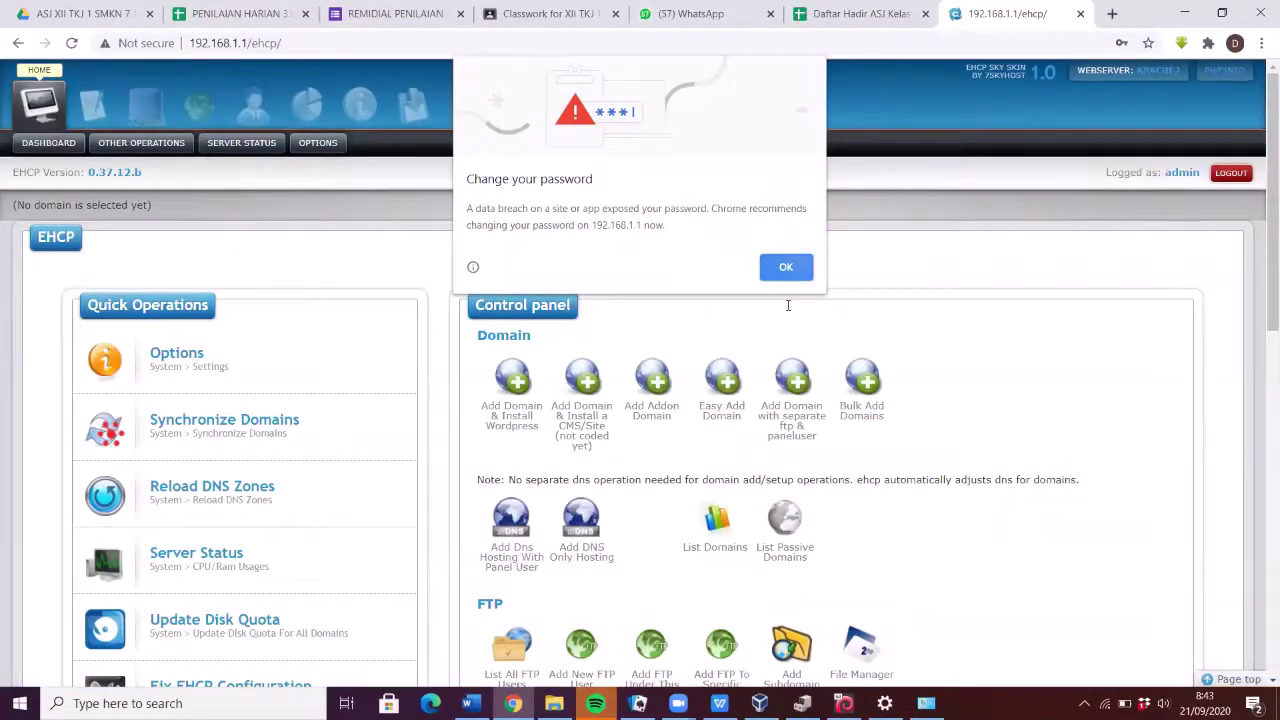
# - Dismiss Chrome's password warning and look over the top of the EHCP dashboard
pyautogui.click(786, 267)
pyautogui.scroll(-15, 316, 300)
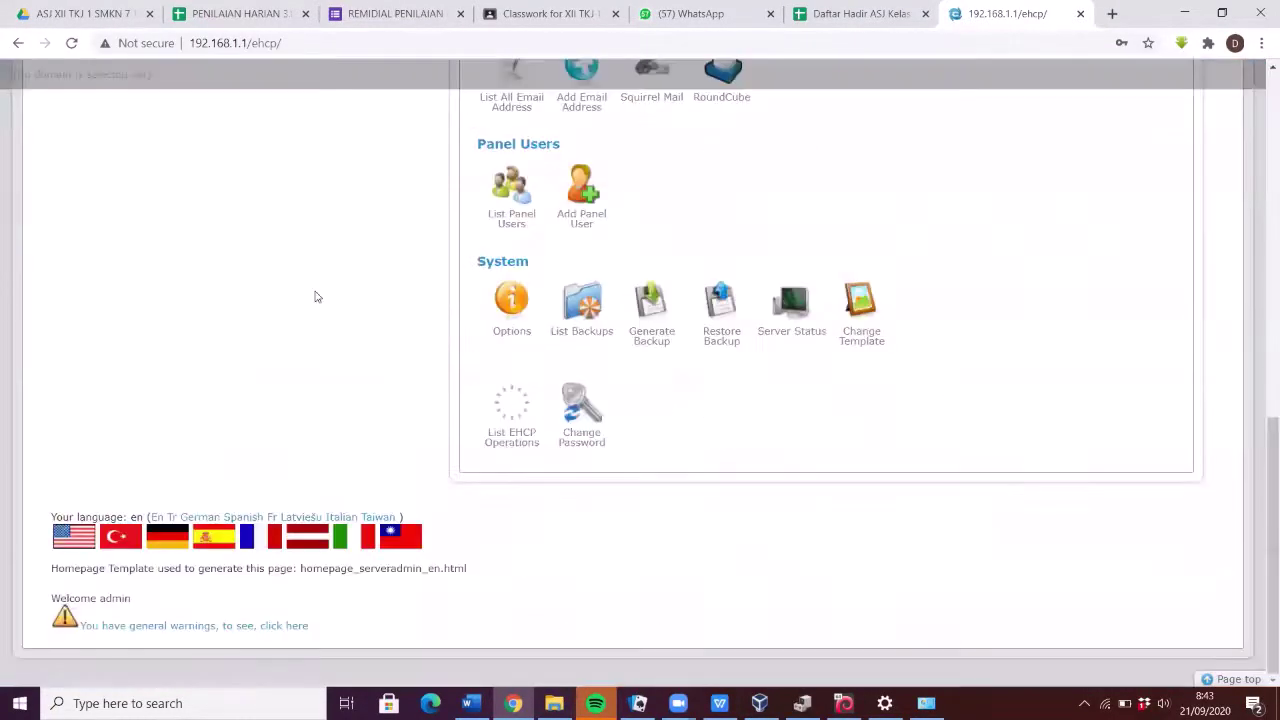
pyautogui.scroll(15, 314, 289)
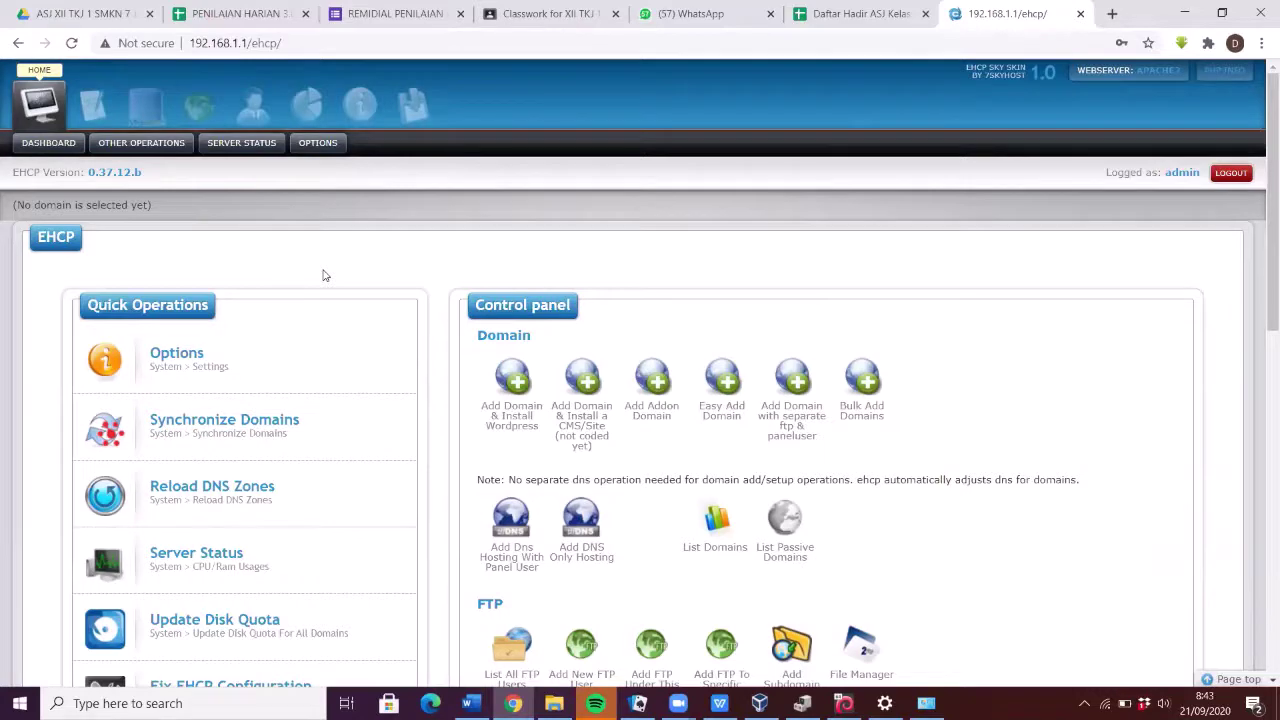
pyautogui.scroll(-2, 369, 282)
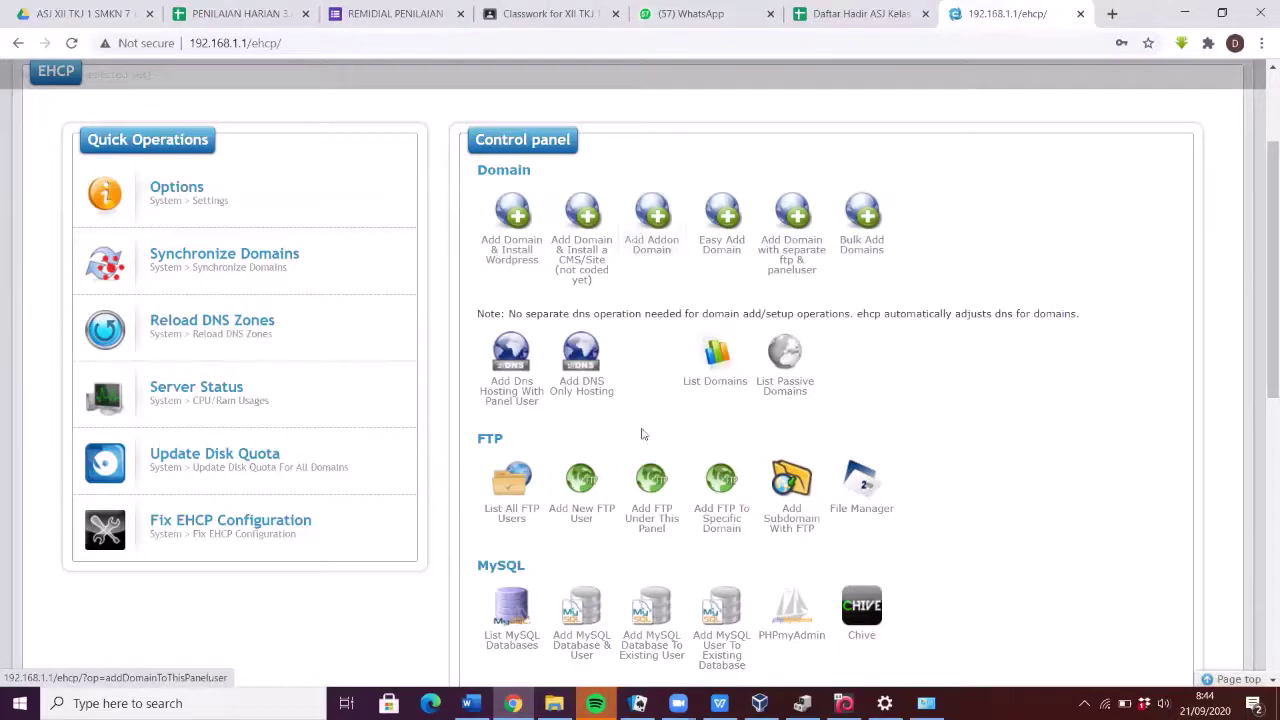
# - Browse the rest of the dashboard, then show Server Status from Other Operations
pyautogui.scroll(-1, 643, 434)
pyautogui.scroll(-2, 780, 430)
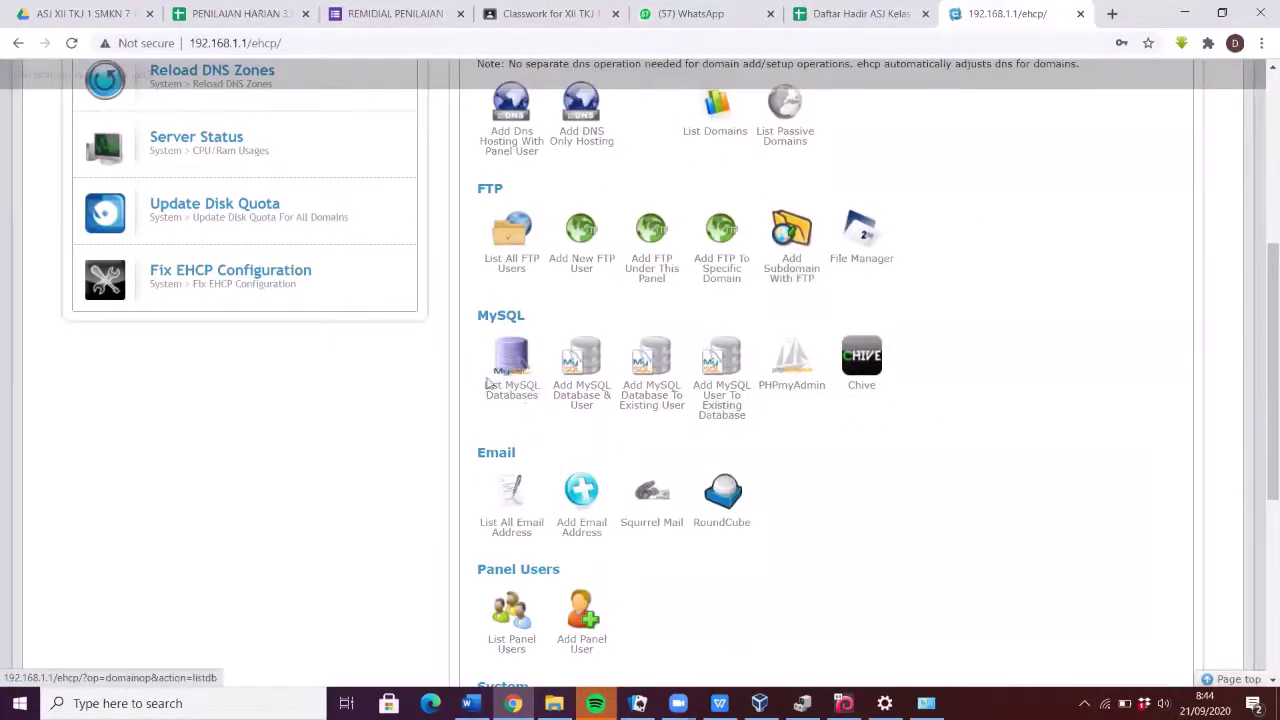
pyautogui.scroll(-2, 566, 398)
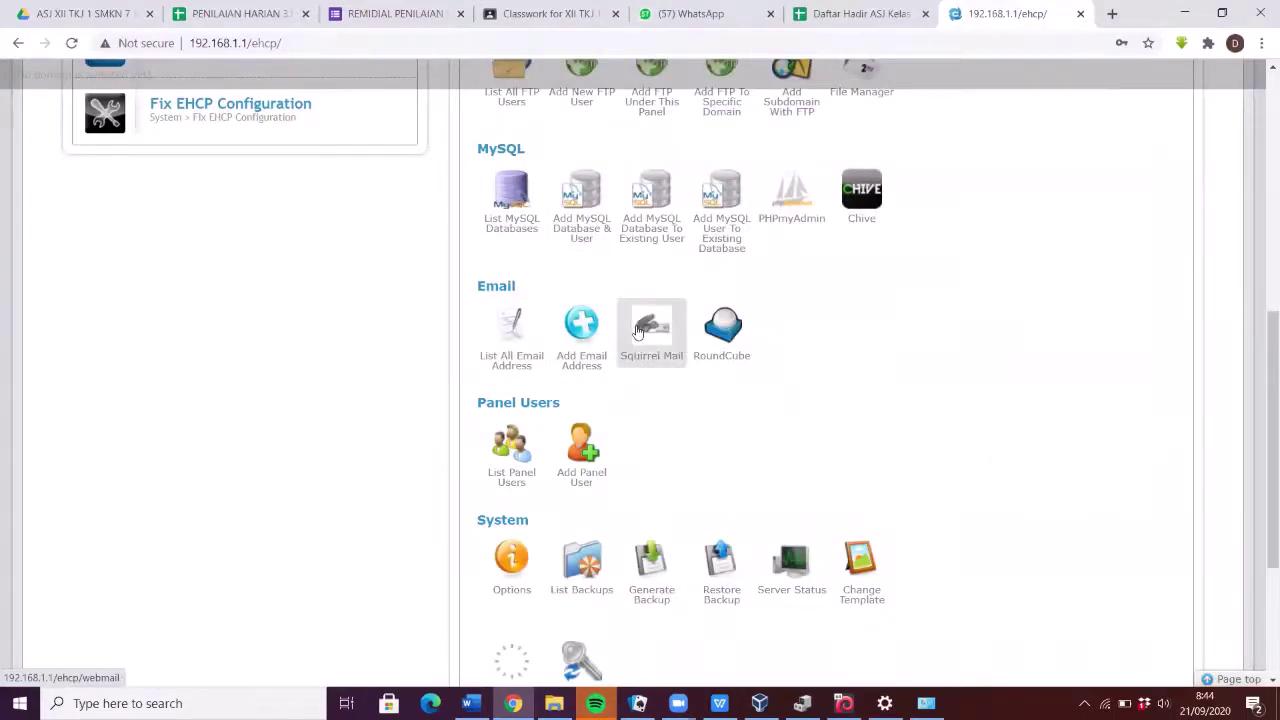
pyautogui.scroll(-3, 640, 325)
pyautogui.scroll(10, 640, 325)
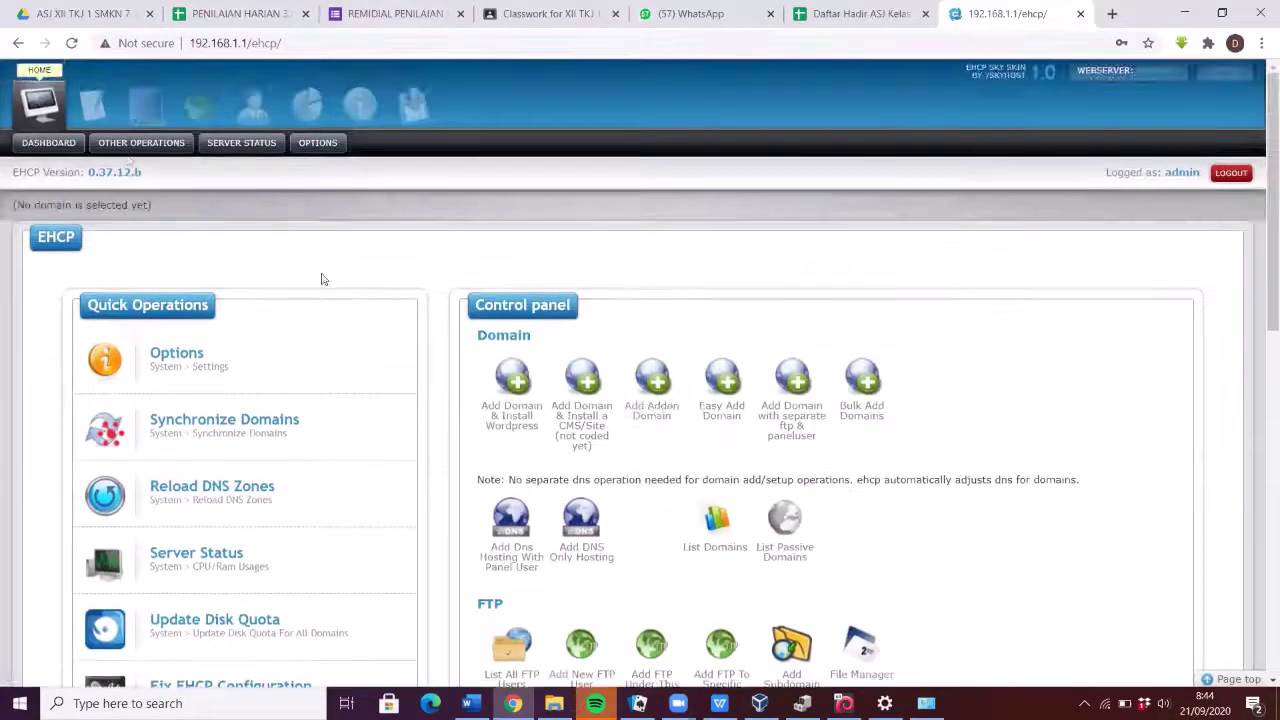
pyautogui.click(137, 147)
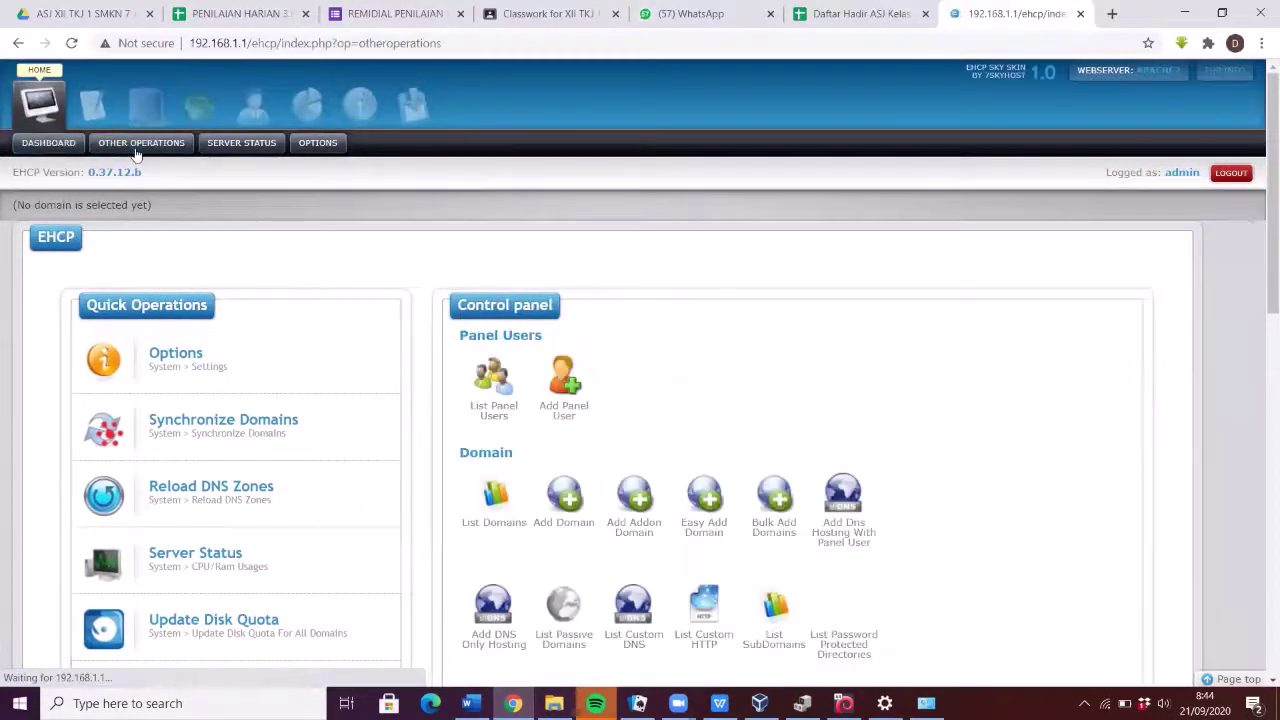
pyautogui.click(241, 147)
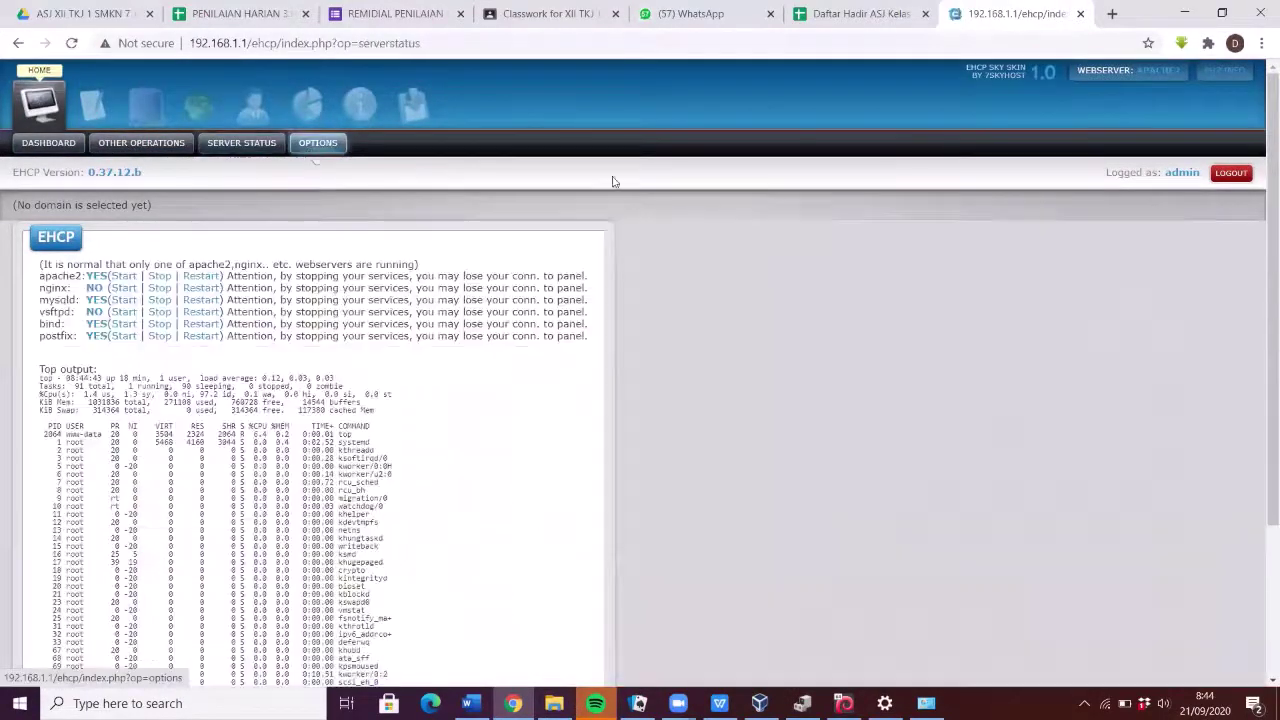